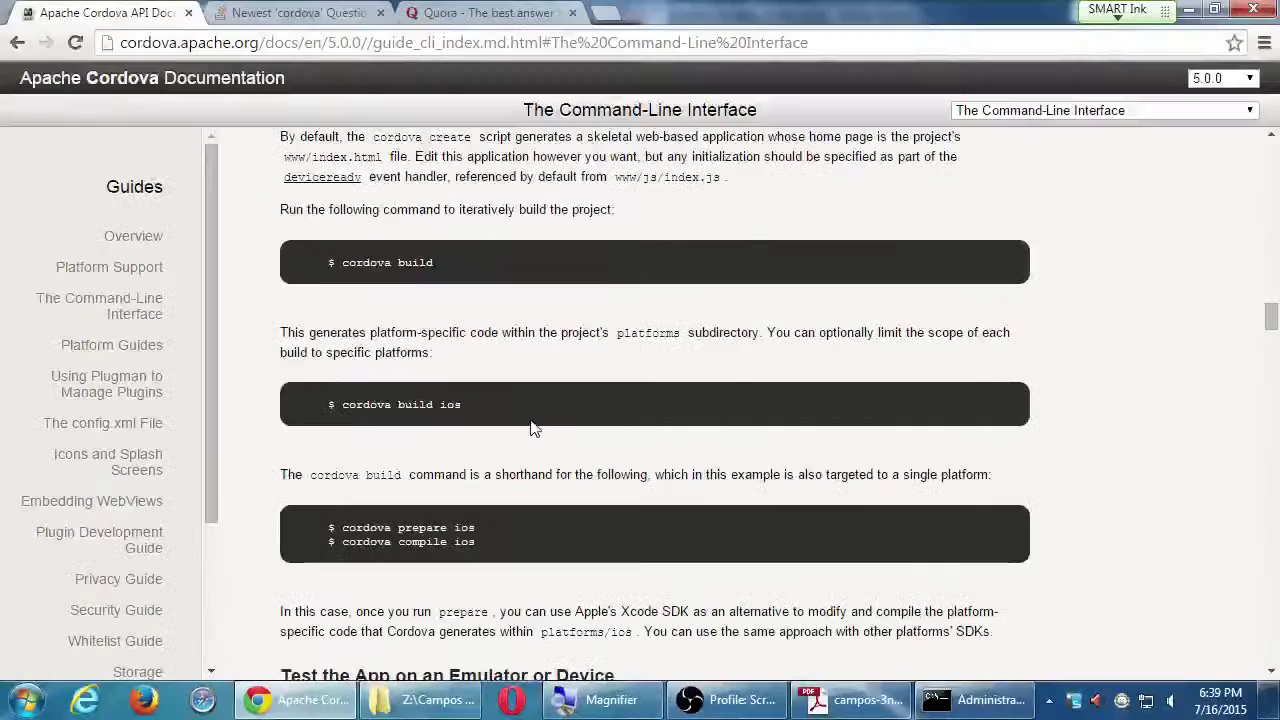
Review the documentation on testing the app with cordova emulate android and with cordova run android on a connected handset
scroll(595, 400, down, 3)
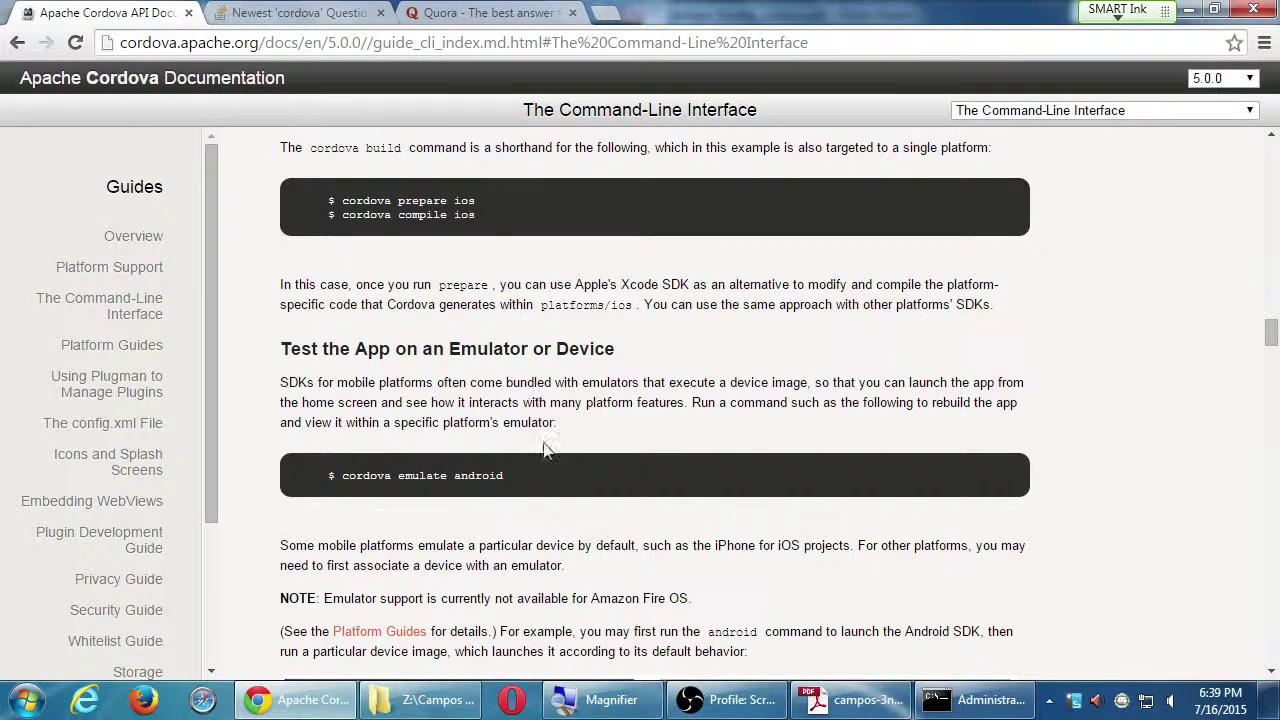
scroll(546, 452, down, 1)
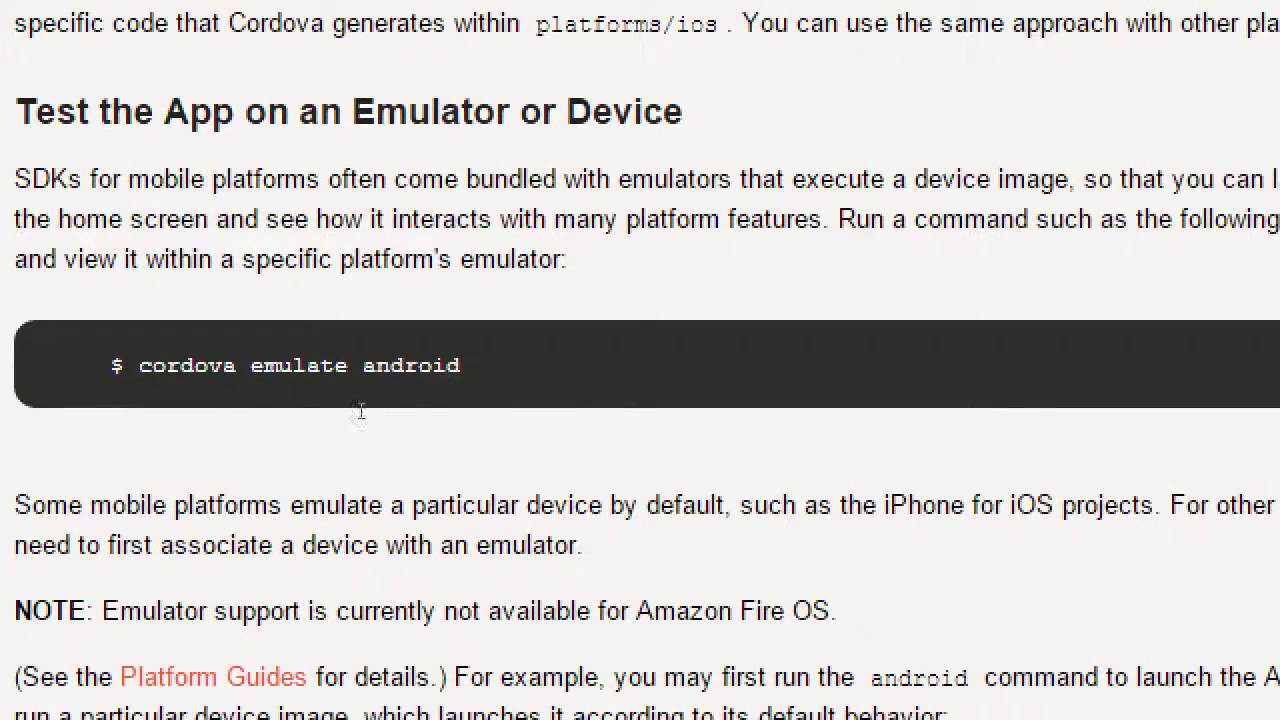
drag(456, 409, 517, 406)
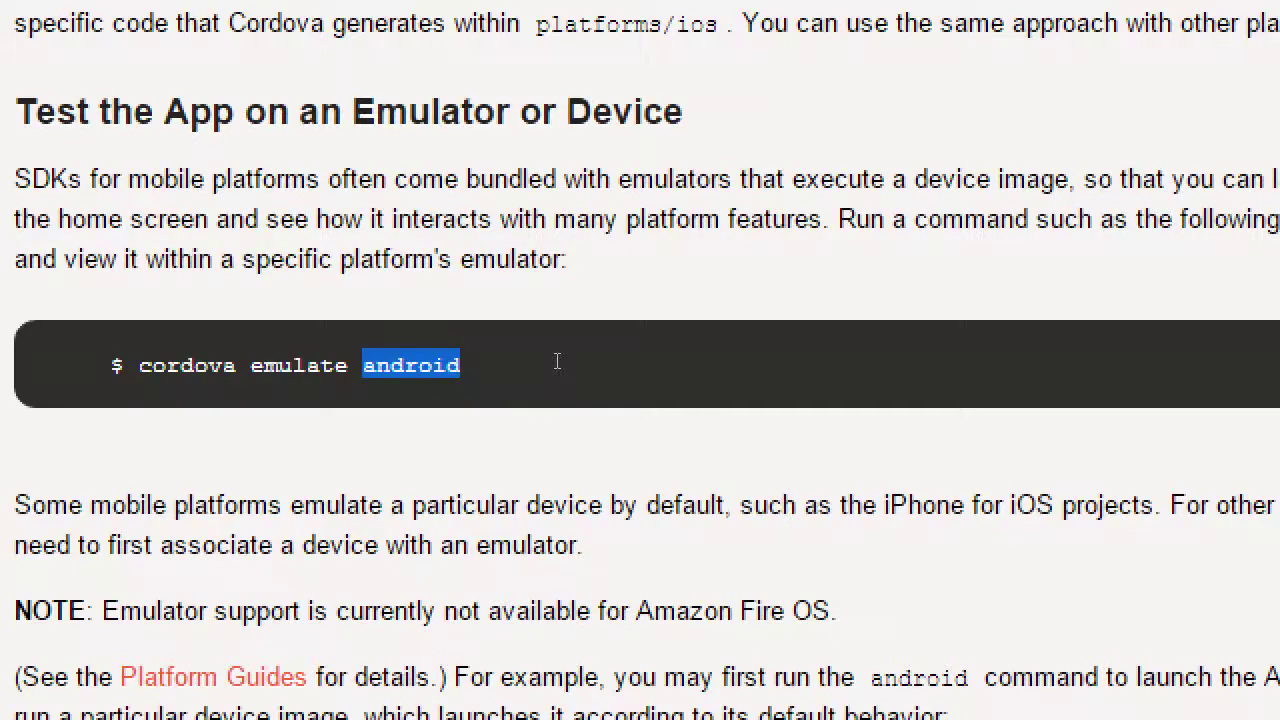
scroll(550, 380, down, 7)
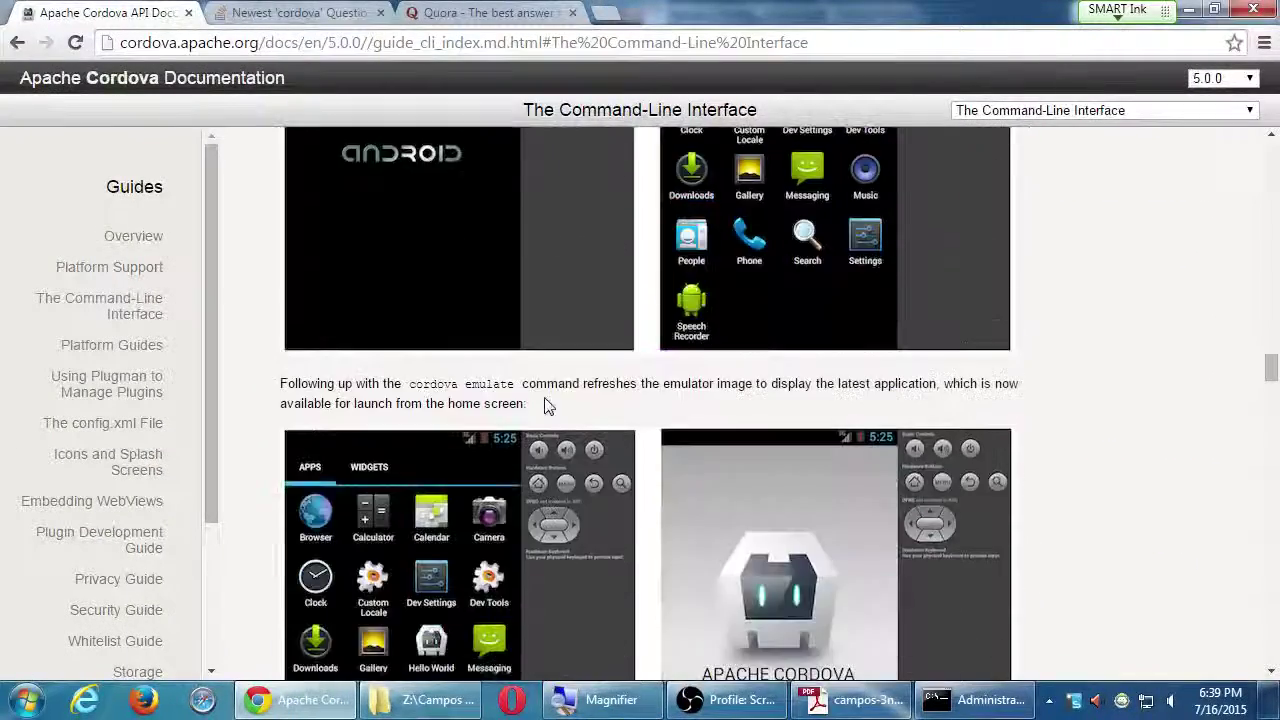
scroll(544, 404, down, 2)
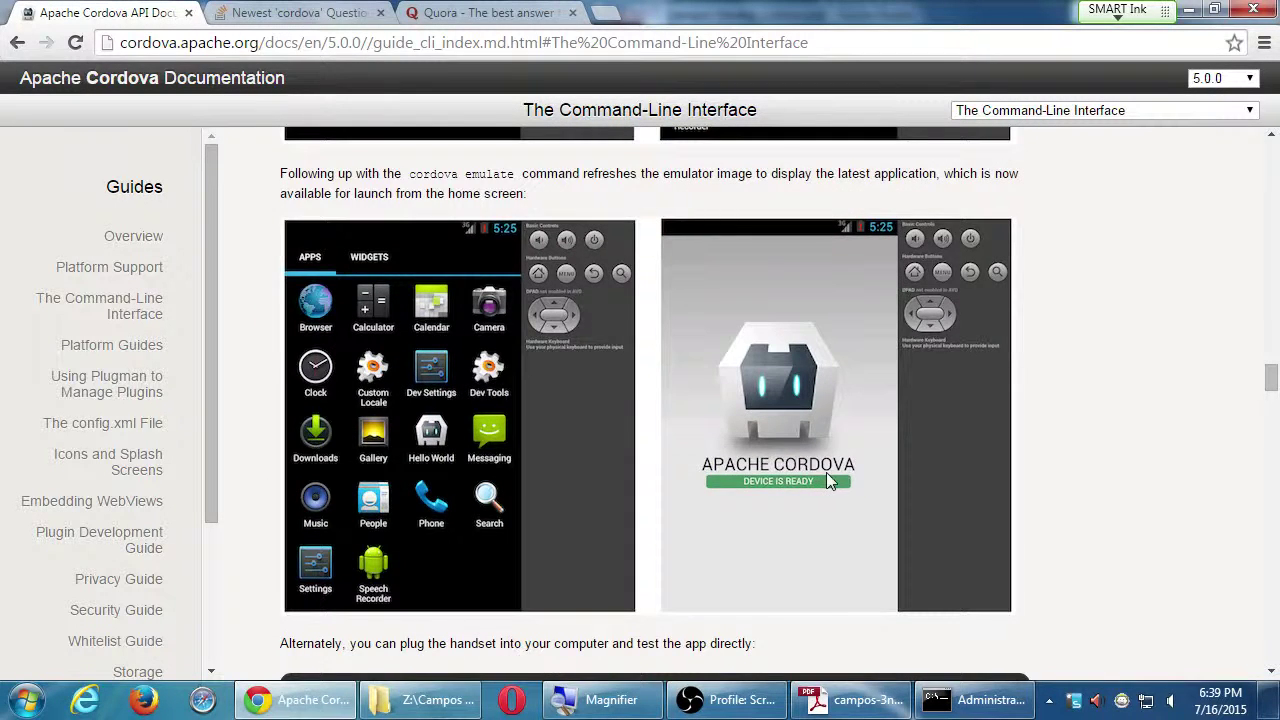
scroll(825, 472, down, 3)
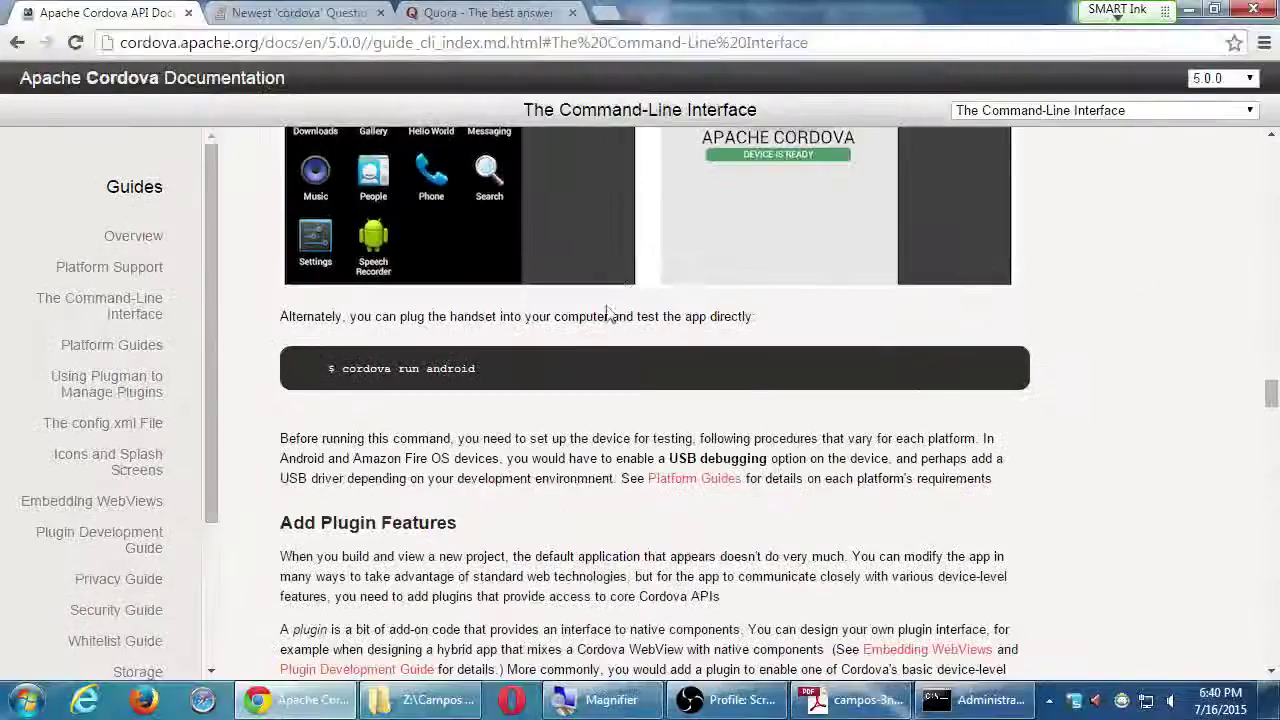
scroll(1000, 376, down, 2)
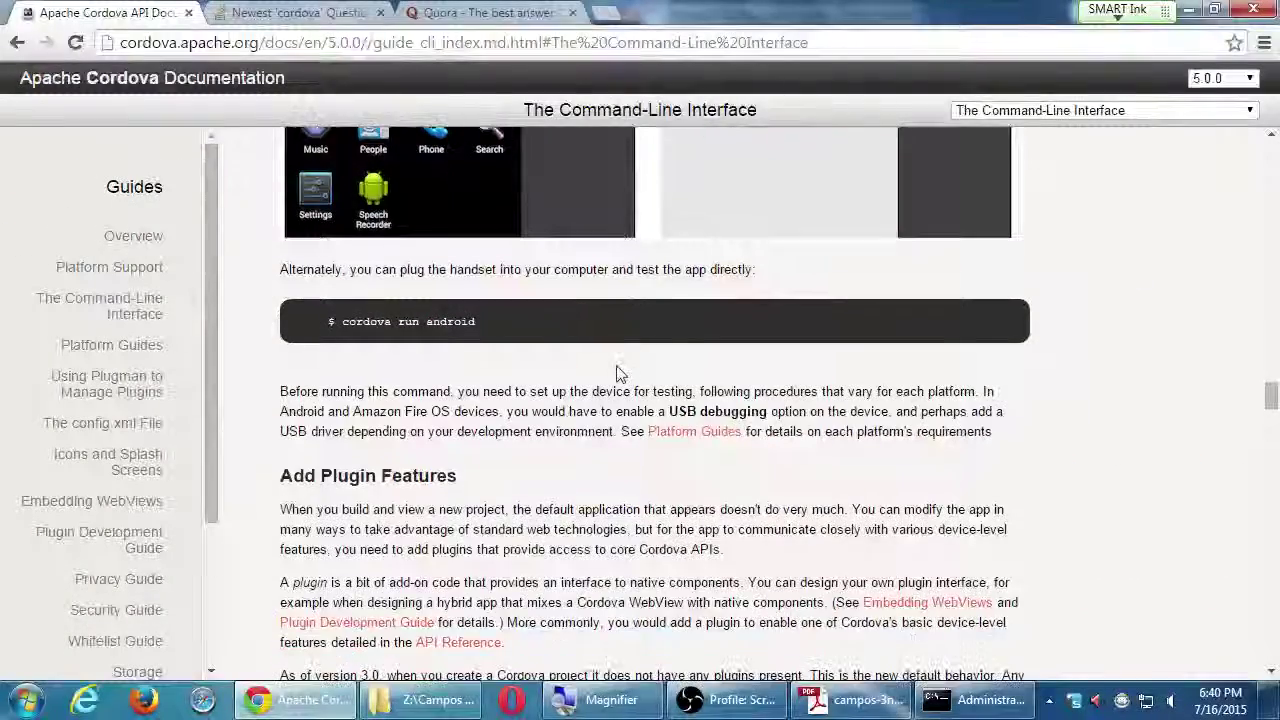
Read through the Add Plugin Features section, covering how to search for, add, list and remove Cordova plugins
scroll(617, 372, down, 3)
scroll(566, 462, down, 3)
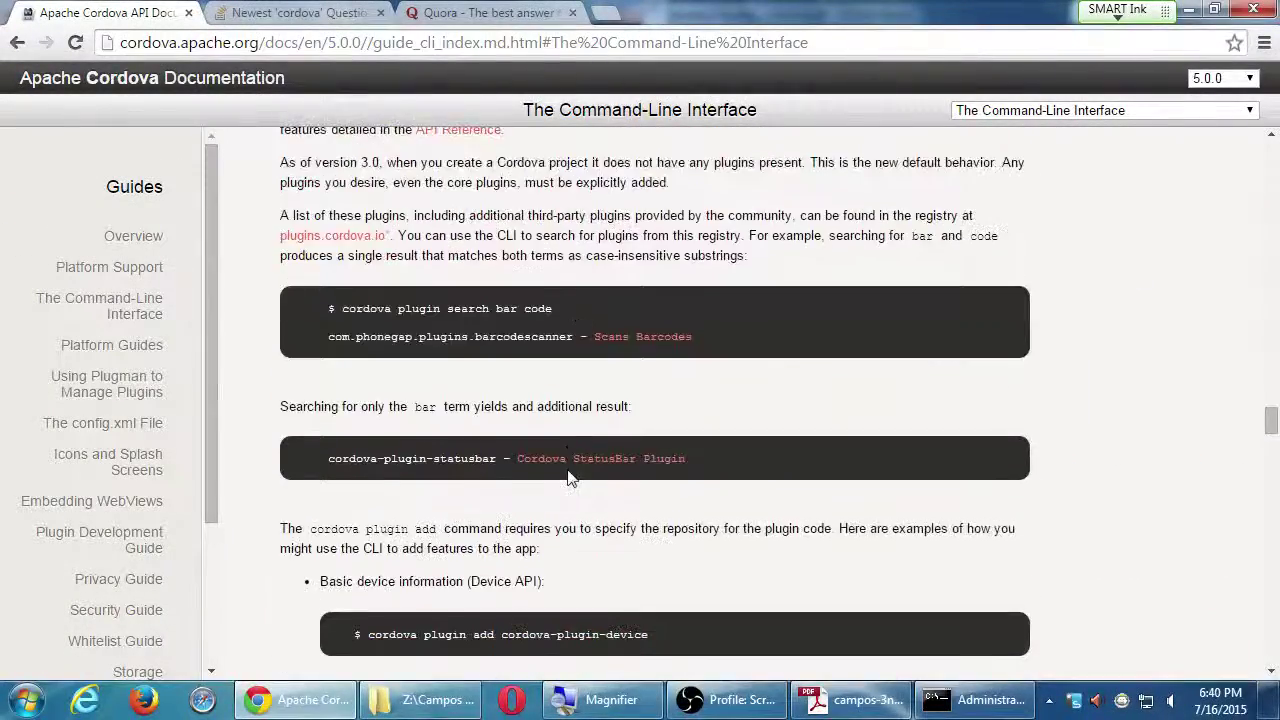
scroll(634, 477, down, 1)
scroll(640, 481, up, 1)
scroll(640, 470, down, 8)
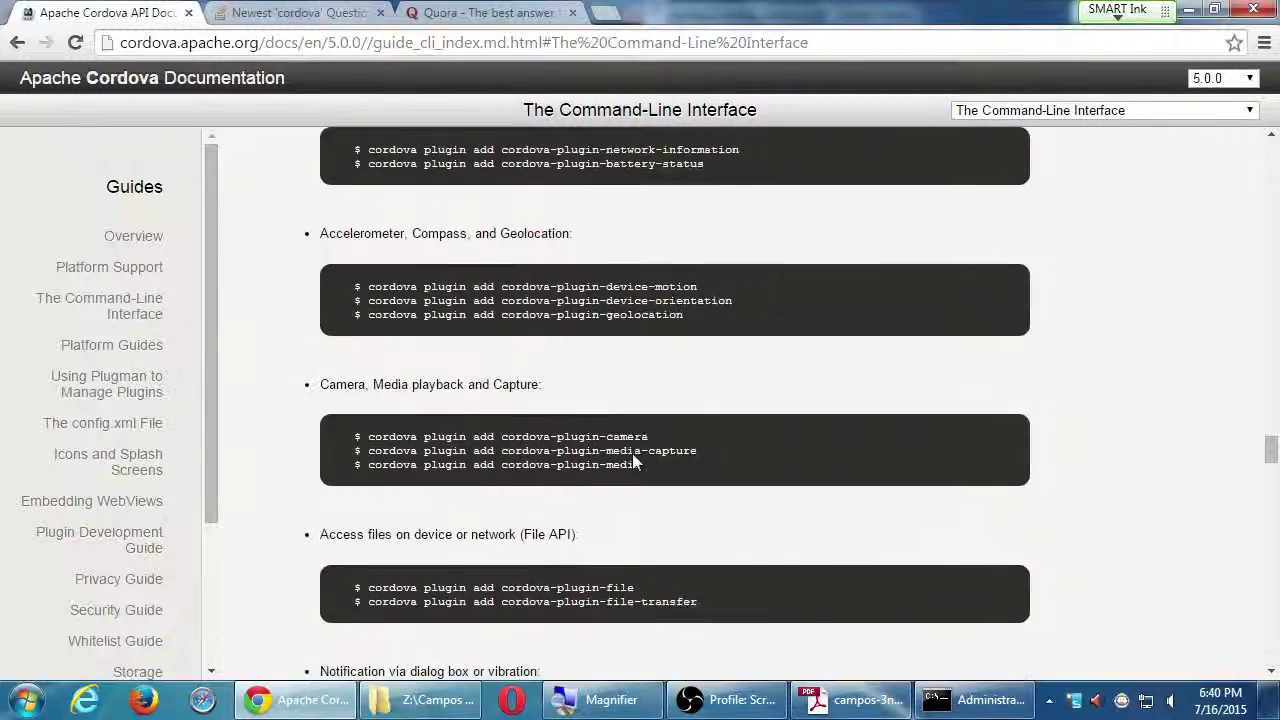
scroll(640, 458, down, 5)
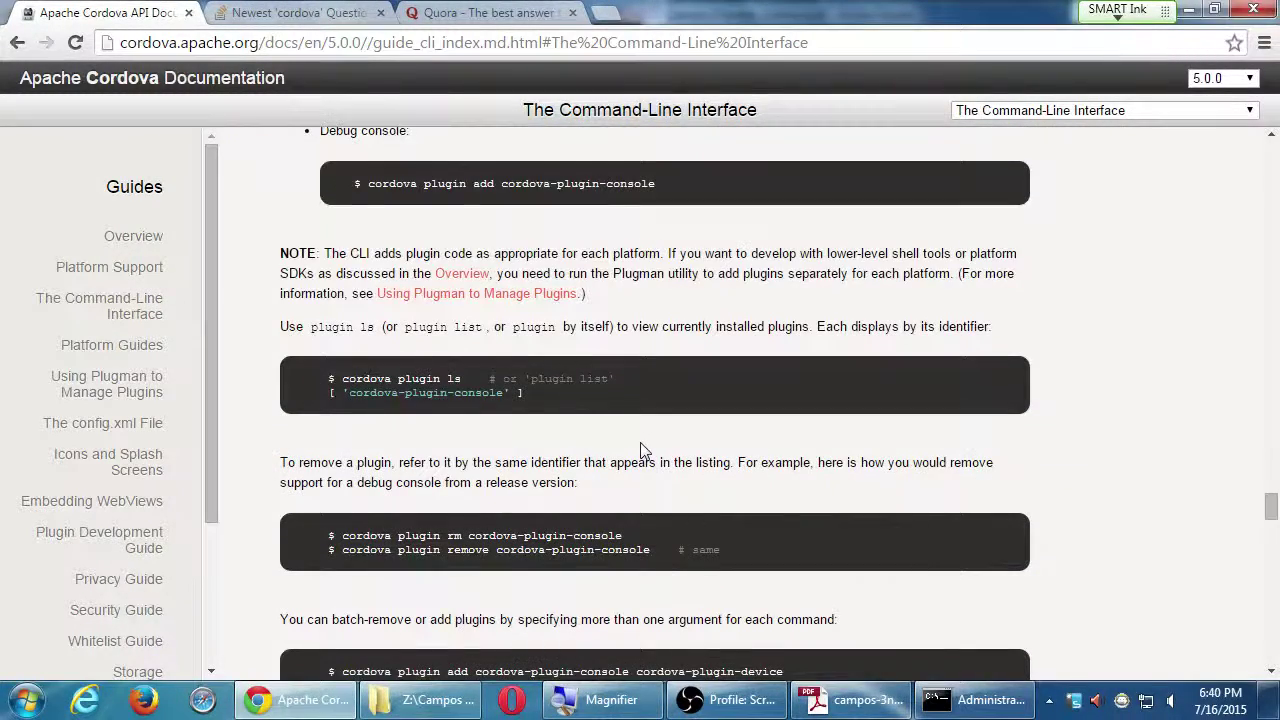
scroll(640, 450, down, 4)
scroll(640, 442, up, 1)
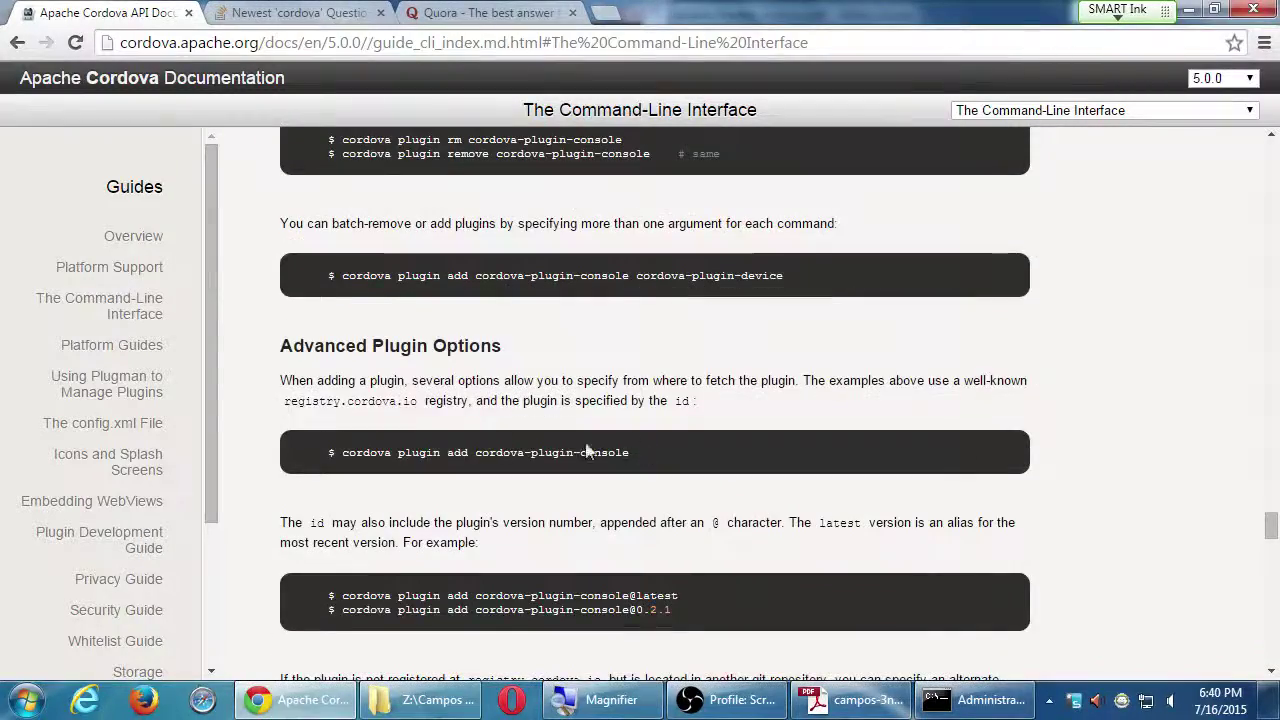
Read the rest of the Command-Line Interface guide, from Advanced Plugin Options to the commands for updating Cordova and its platforms
scroll(640, 450, down, 9)
scroll(673, 488, down, 4)
scroll(673, 488, up, 2)
scroll(673, 488, down, 1)
scroll(673, 488, down, 10)
scroll(680, 487, down, 4)
scroll(683, 497, down, 3)
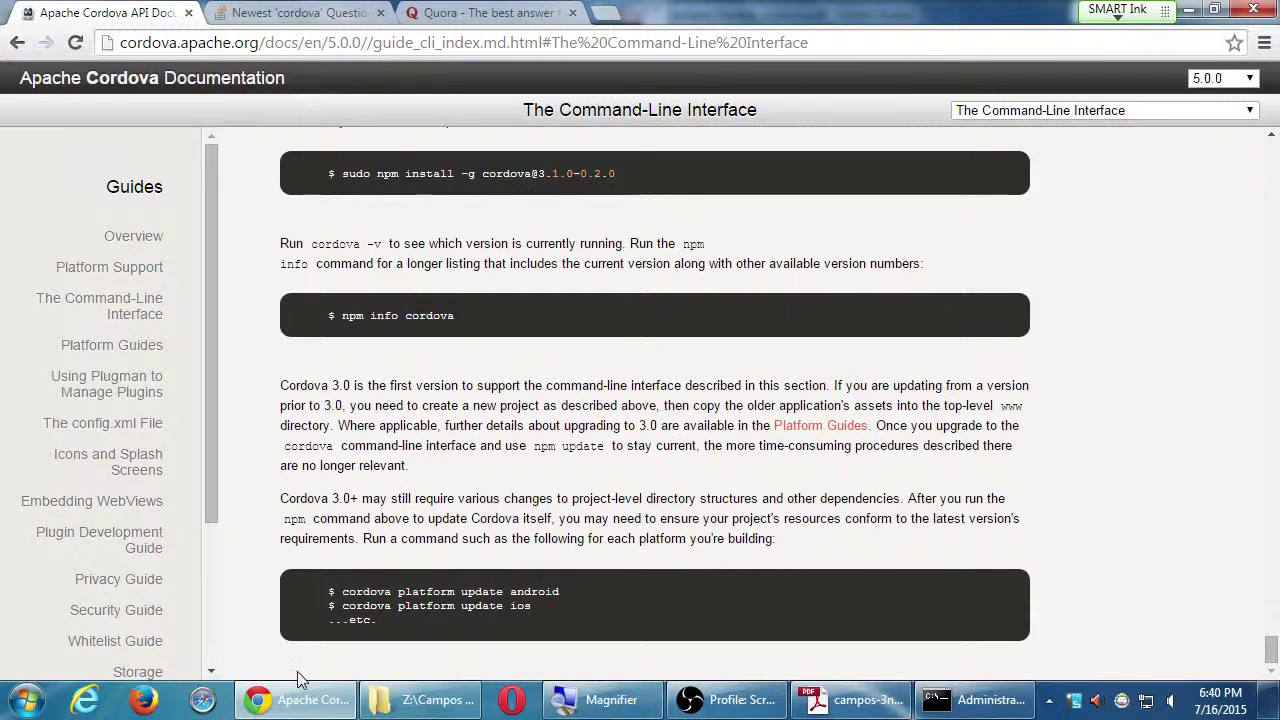
scroll(206, 618, down, 3)
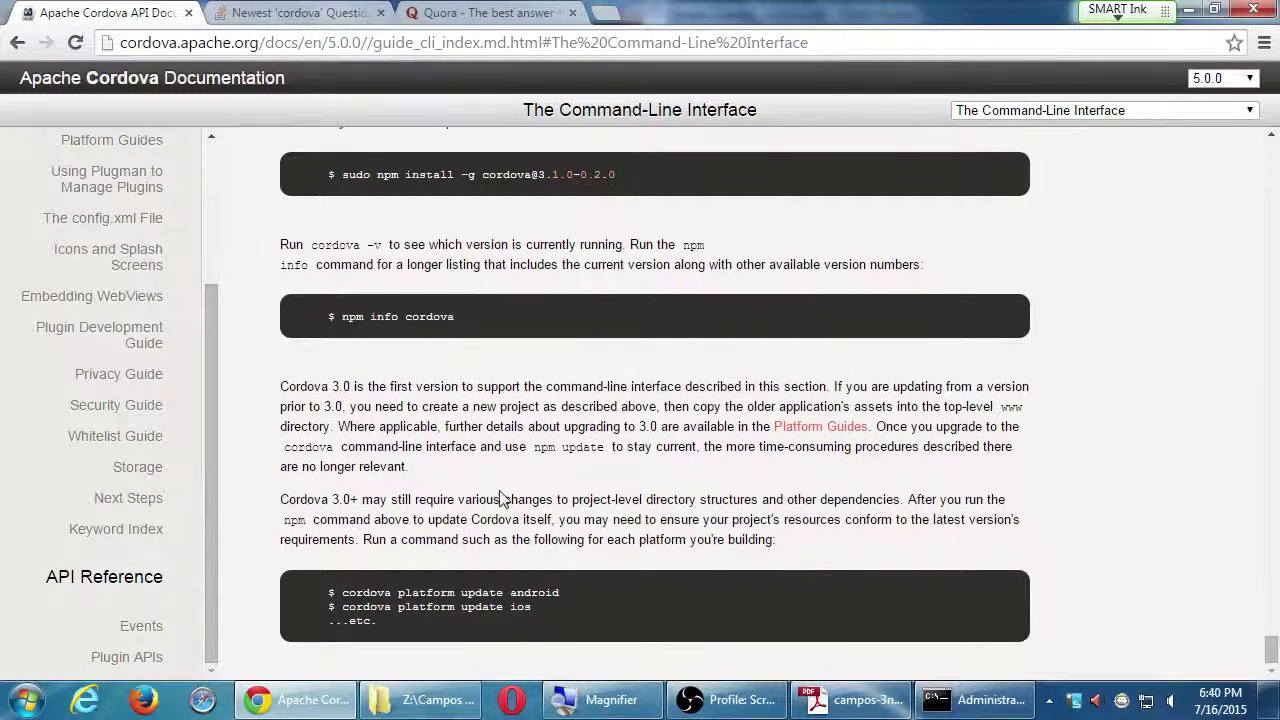
Return to the beginning of the Command-Line Interface guide and page through it to the cordova plugin add examples
scroll(506, 500, up, 3)
key(Home)
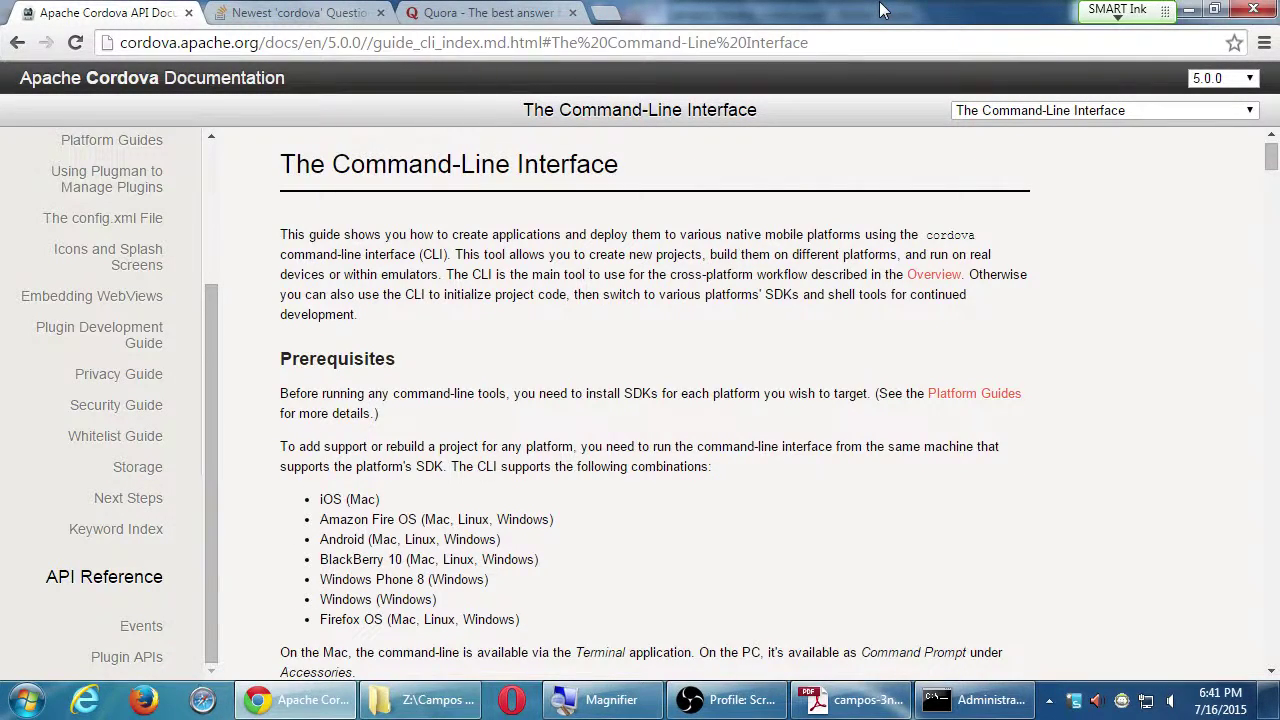
key(Page_Down)
key(Page_Down)
key(Page_Down)
key(Page_Down)
key(Page_Down)
key(Page_Down)
key(Page_Down)
key(Page_Down)
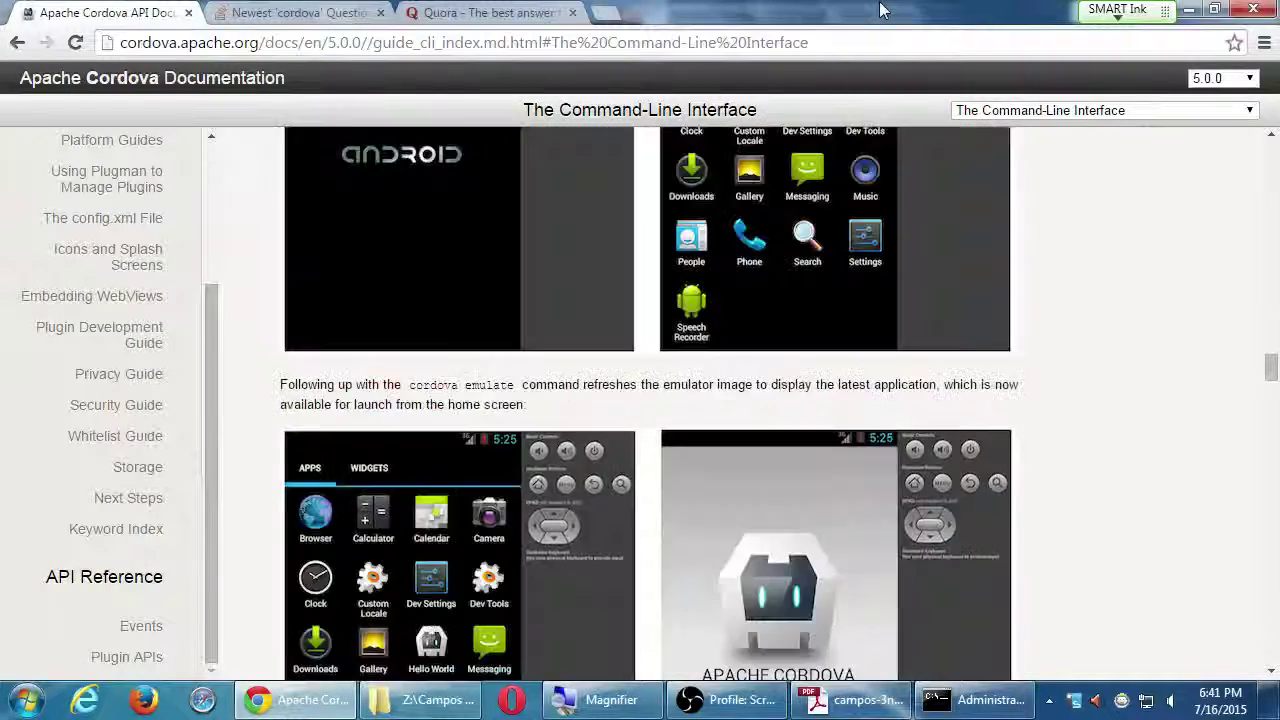
key(Page_Down)
key(Page_Down)
key(Page_Down)
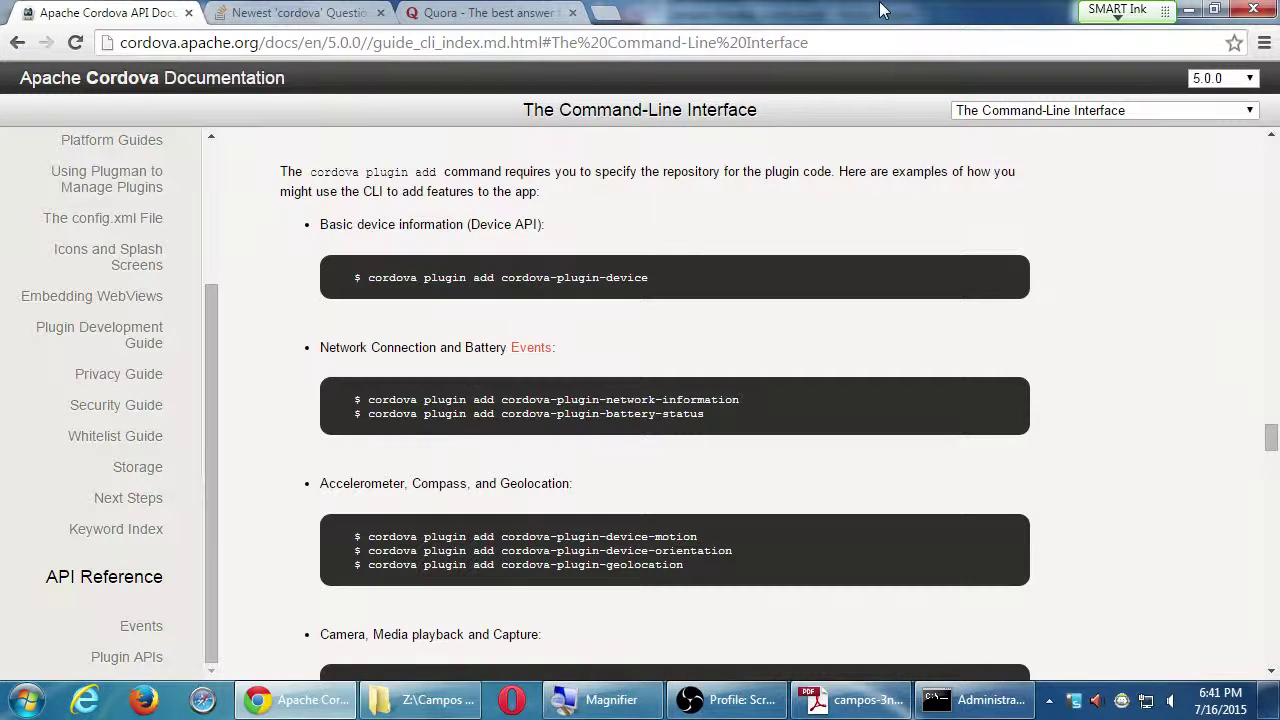
Examine the plugin add commands for camera and media, file access, notifications, contacts and globalization
key(Down)
key(Down)
key(Down)
key(Down)
key(Down)
key(Down)
key(Down)
key(Down)
key(Down)
key(Down)
key(Down)
key(Down)
key(Down)
key(Down)
key(Down)
key(Down)
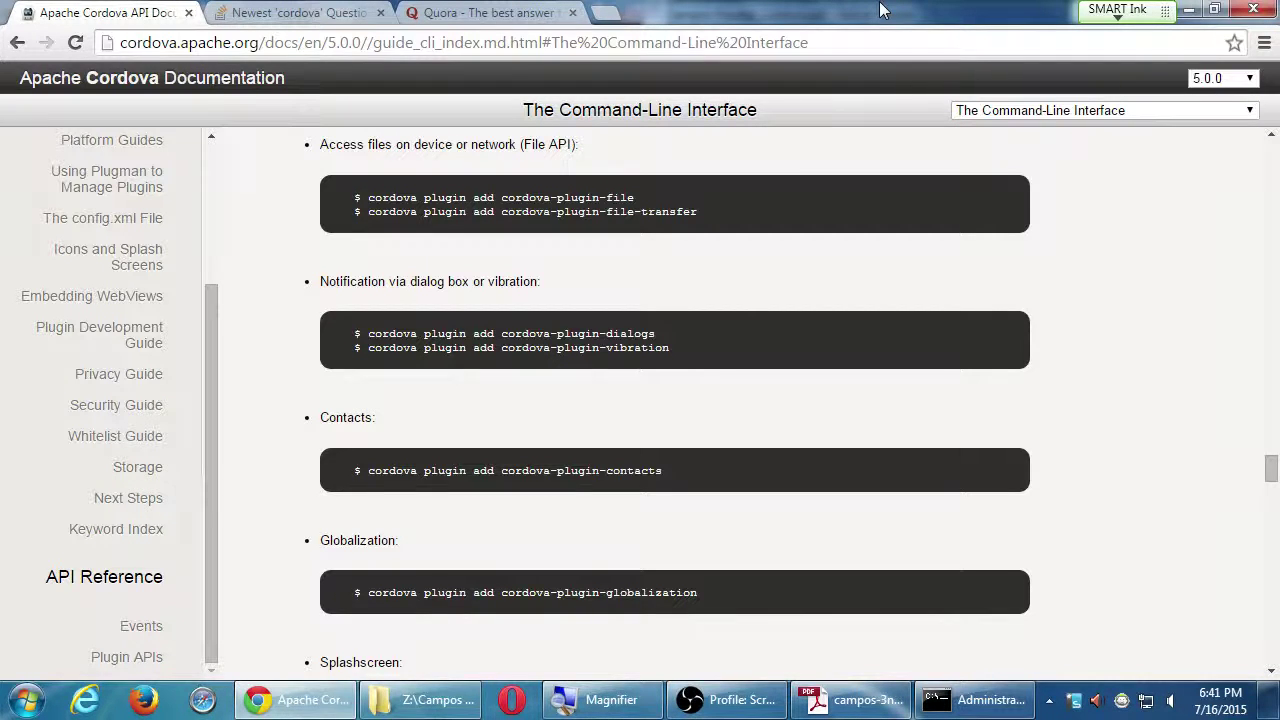
Open phonegap.com in a new browser tab
key(ctrl+t)
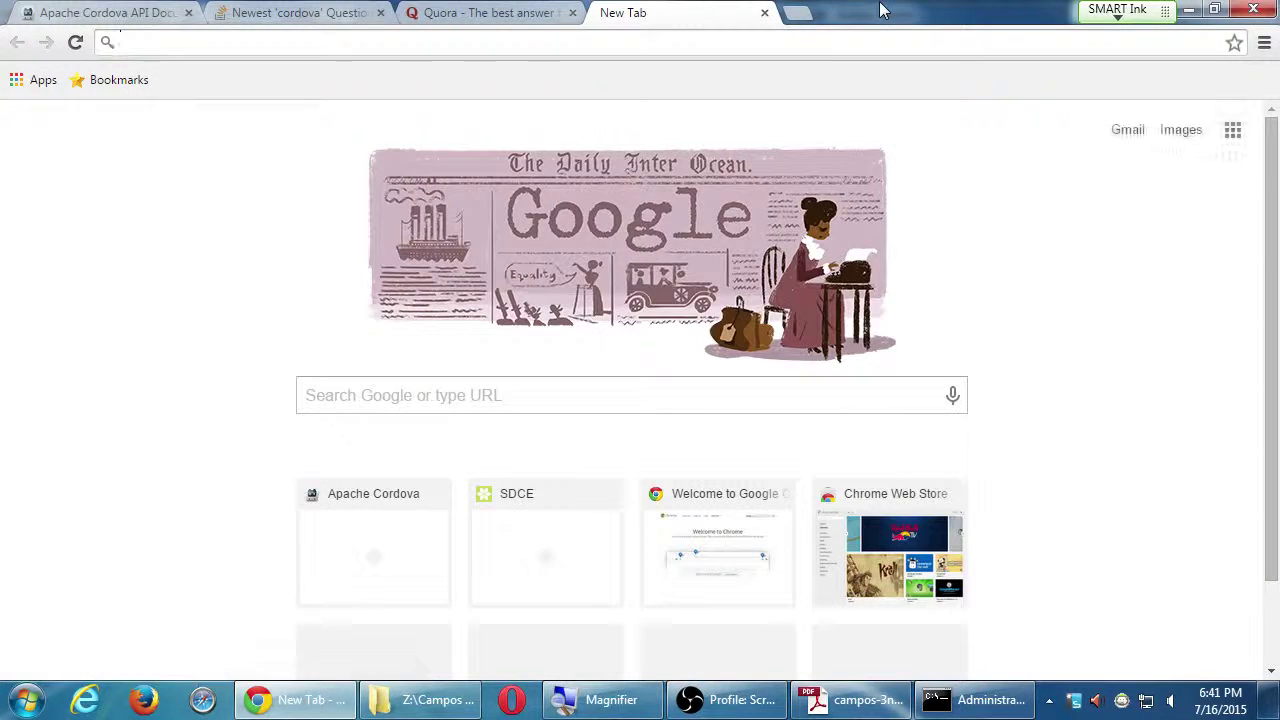
text(phone)
key(BackSpace)
text(t)
key(BackSpace)
text(negap.com)
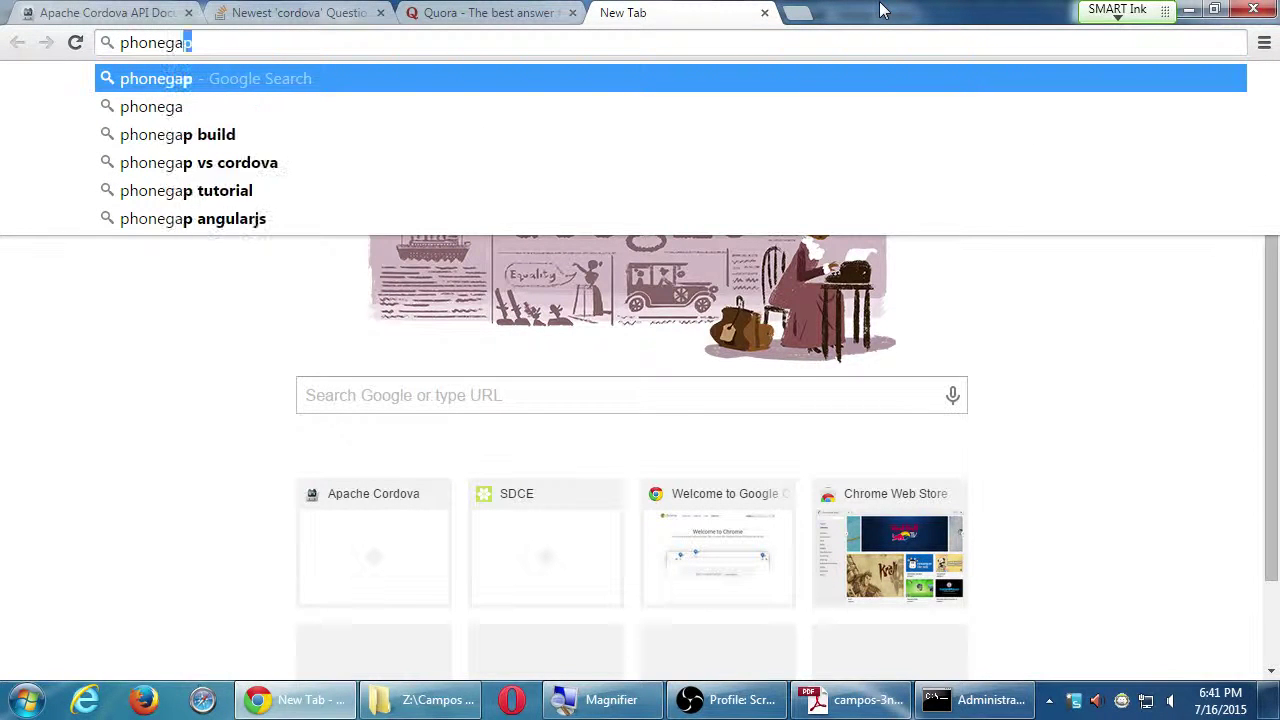
key(Return)
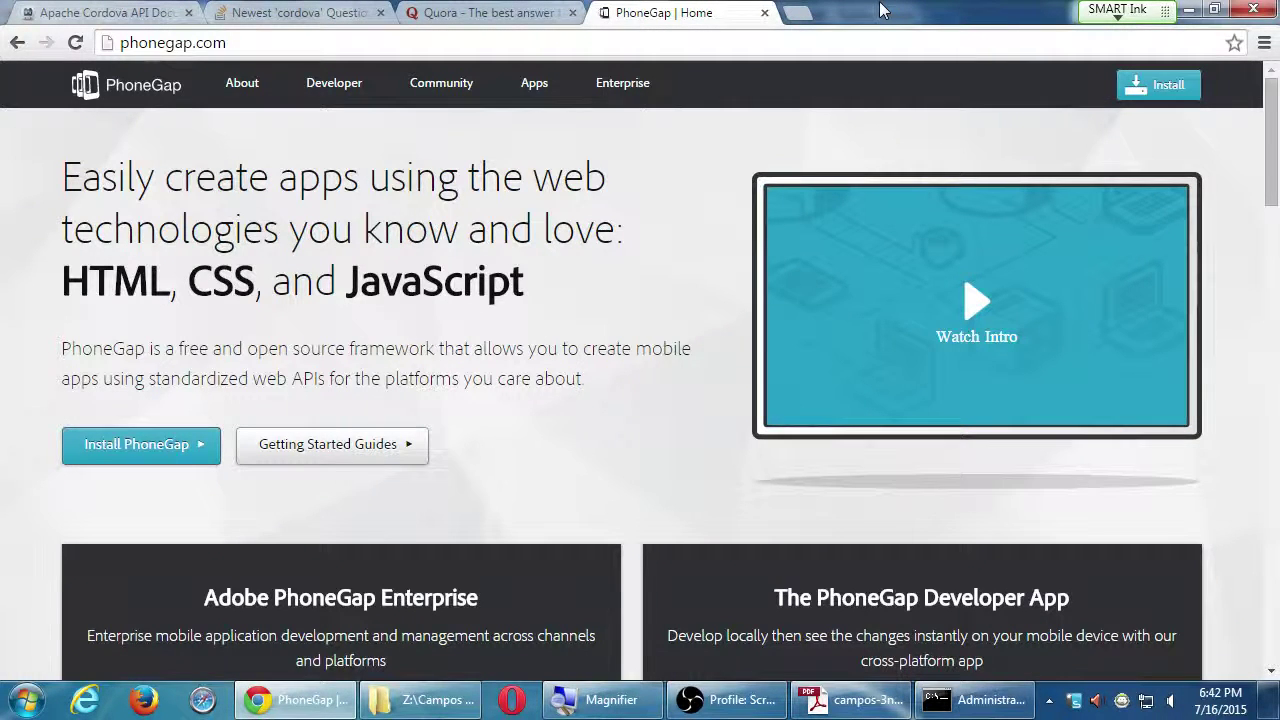
Look over the PhoneGap home page and open the PhoneGap Build trial from the "Package mobile apps in the cloud" section
scroll(546, 249, down, 4)
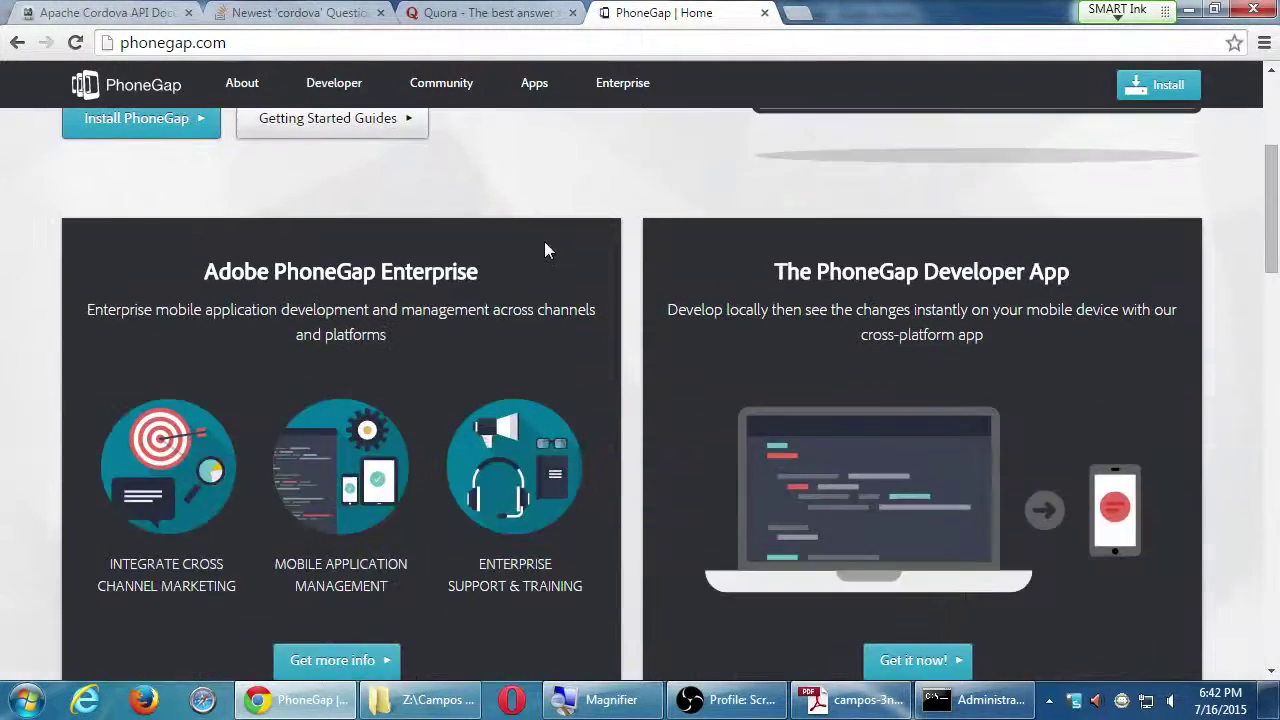
scroll(573, 240, down, 5)
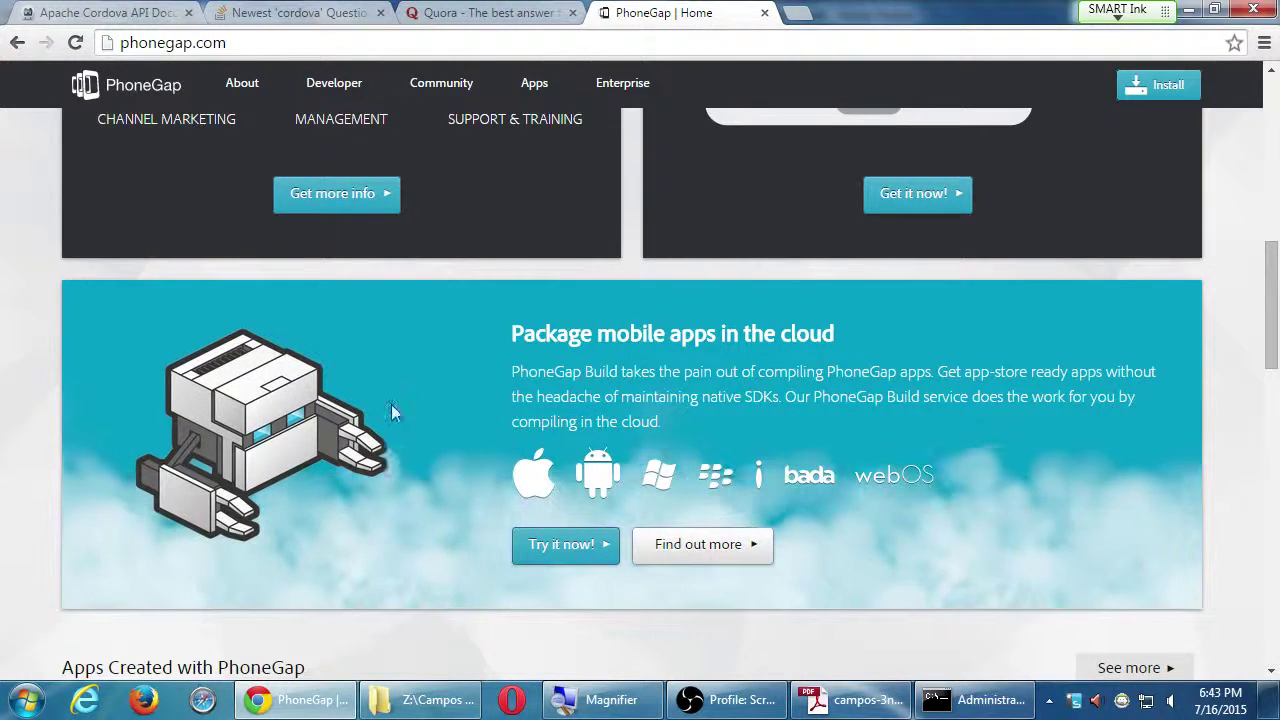
click(548, 552)
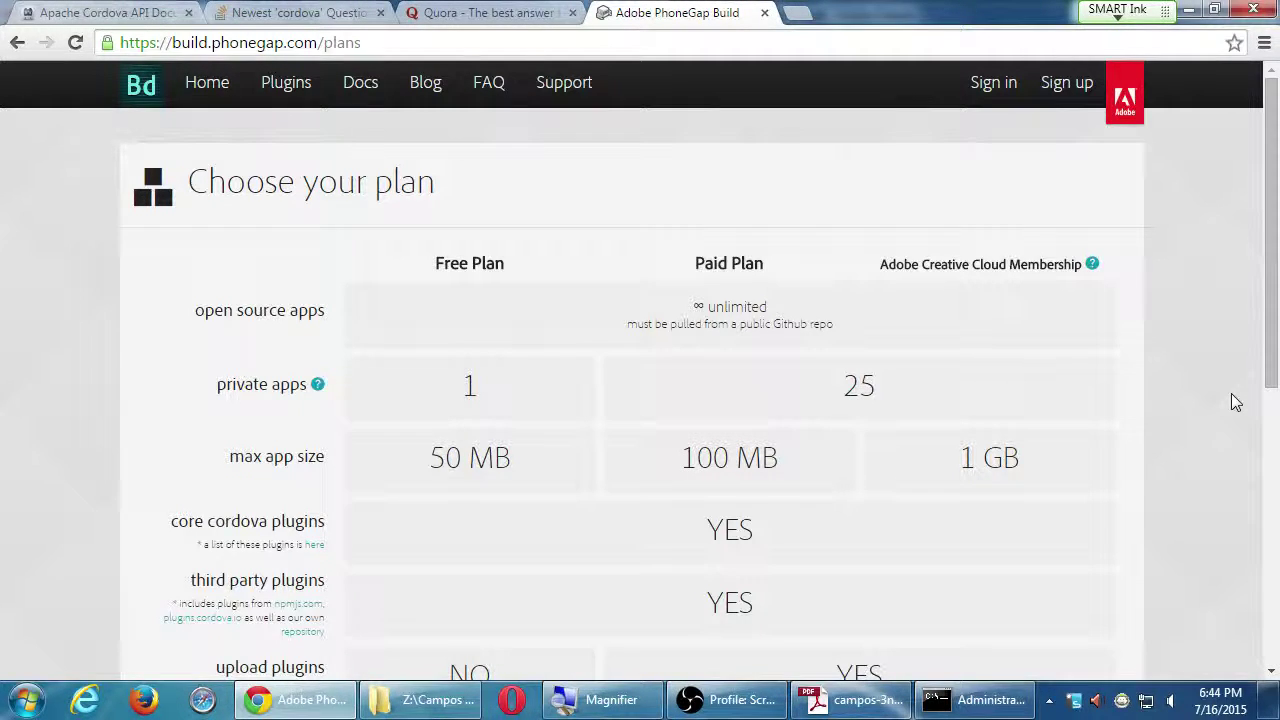
Compare the free, paid and Creative Cloud plans of PhoneGap Build, including upload plugins, collaborators and pricing
scroll(1231, 393, down, 1)
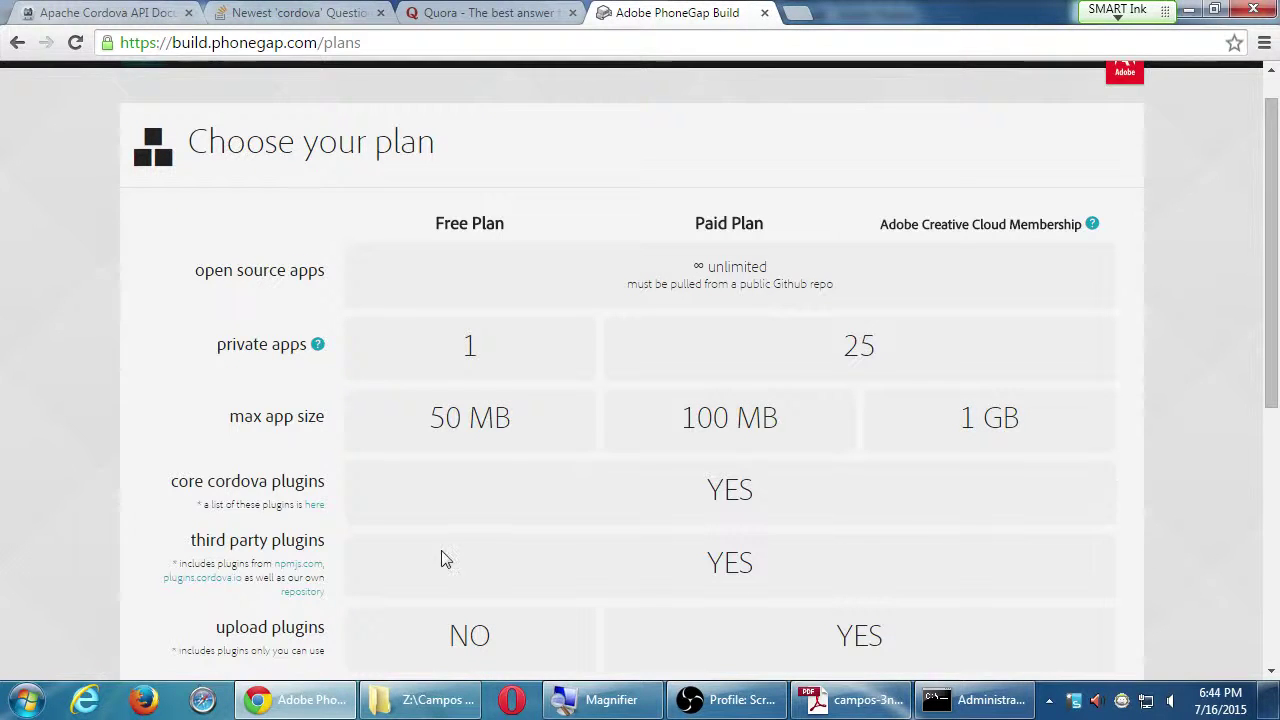
scroll(326, 571, down, 1)
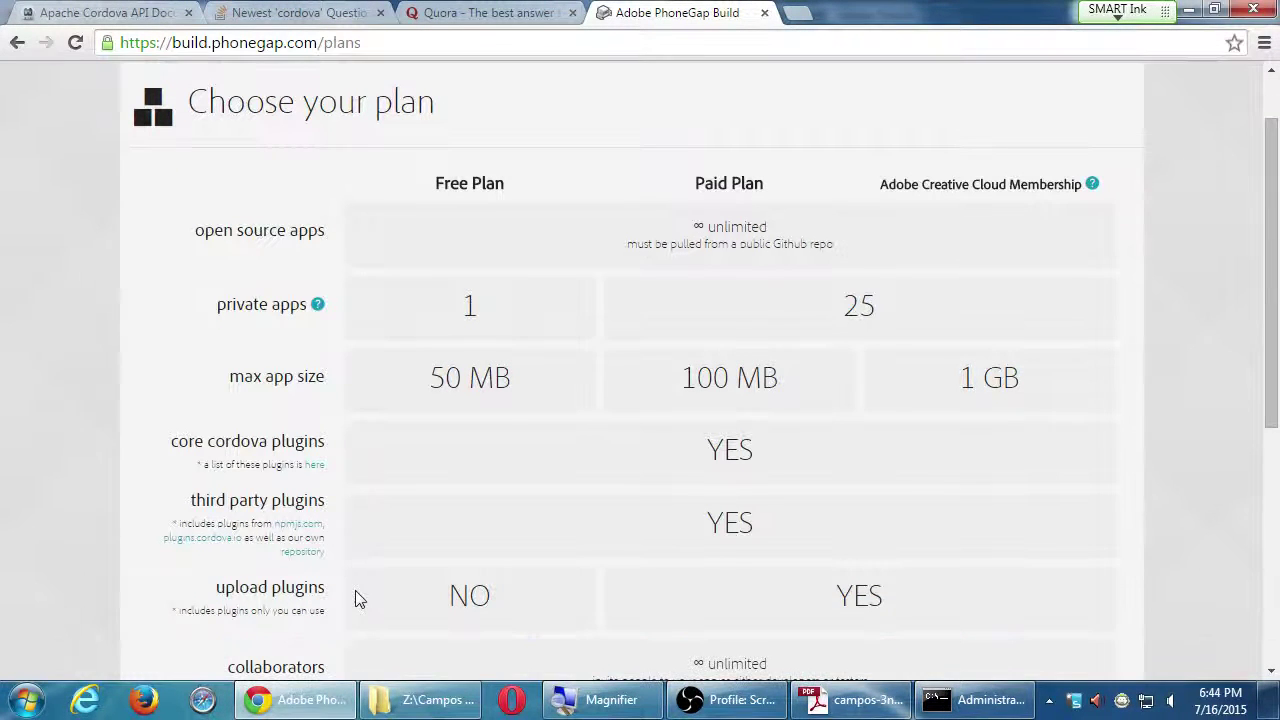
double_click(466, 594)
double_click(848, 592)
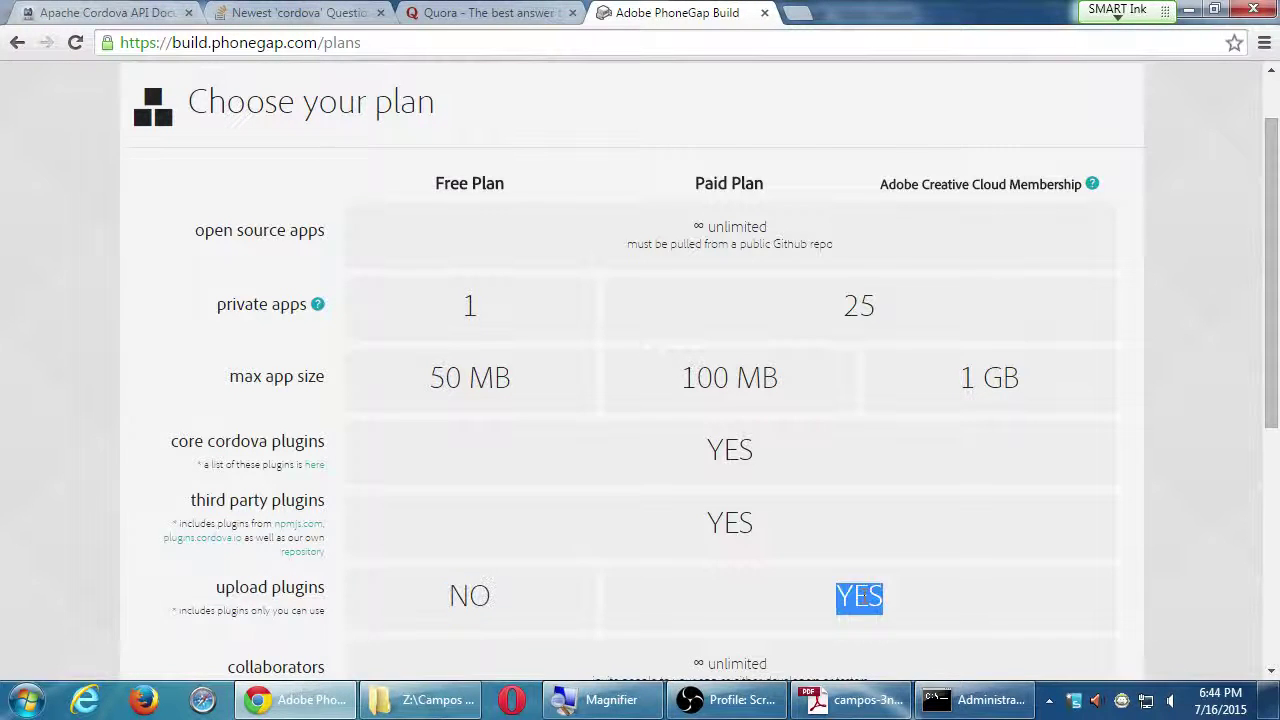
scroll(866, 603, down, 1)
scroll(866, 603, down, 2)
scroll(600, 551, down, 3)
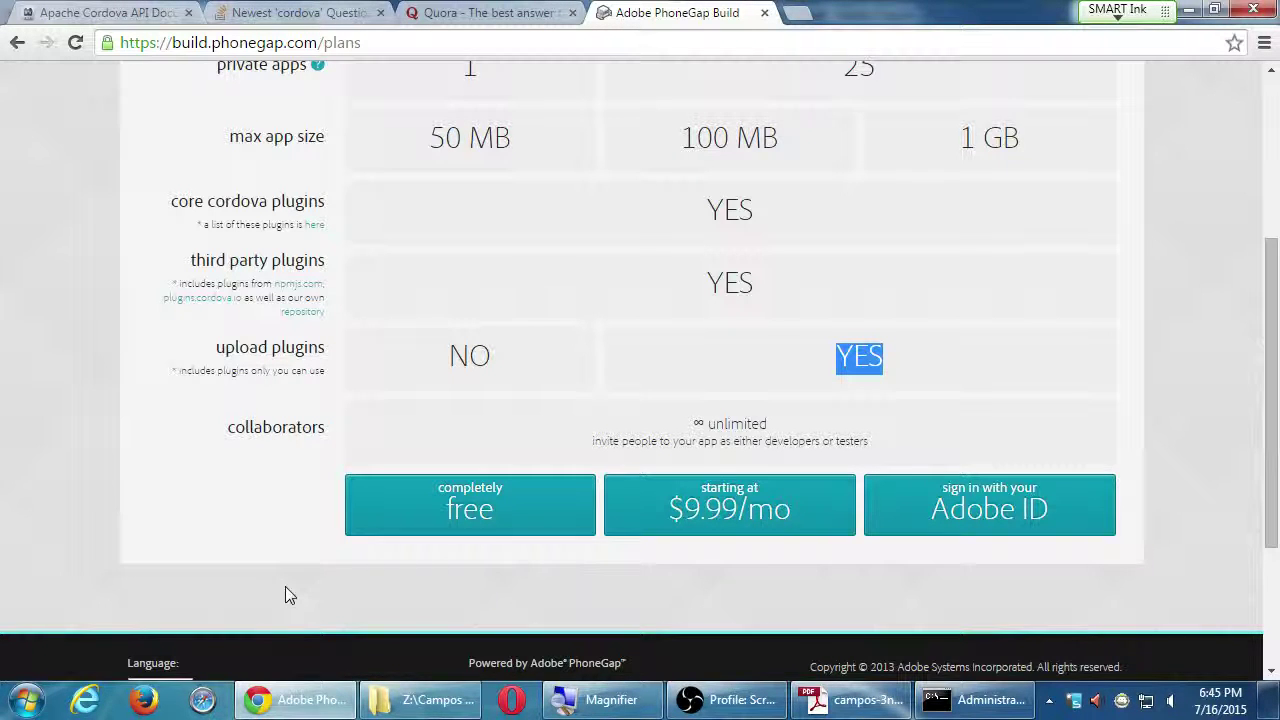
scroll(285, 590, down, 1)
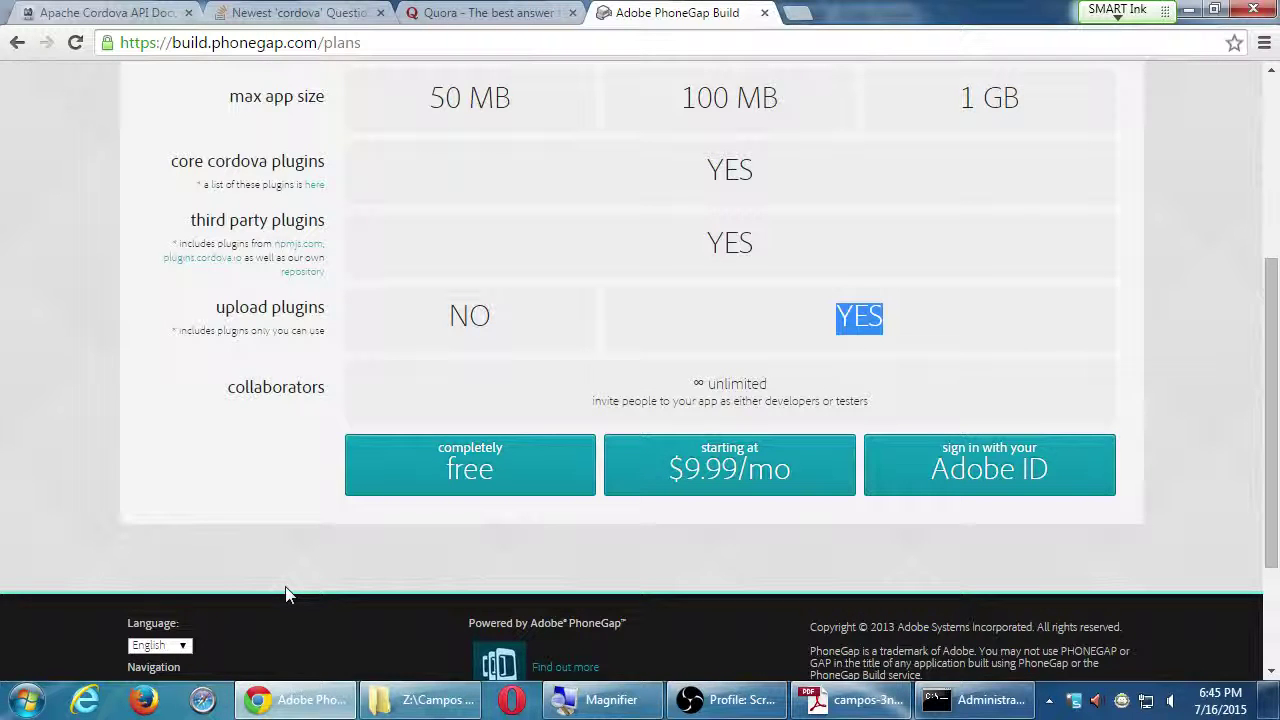
scroll(285, 594, down, 2)
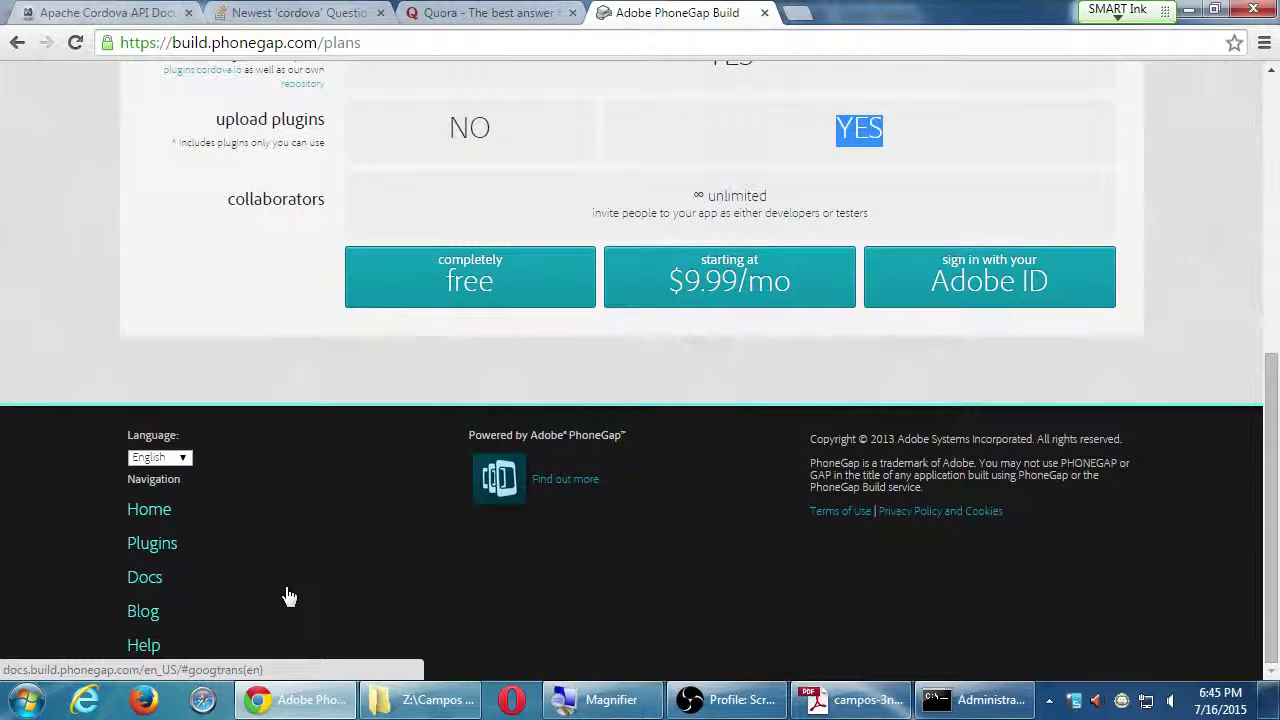
scroll(288, 597, up, 1)
scroll(285, 592, up, 2)
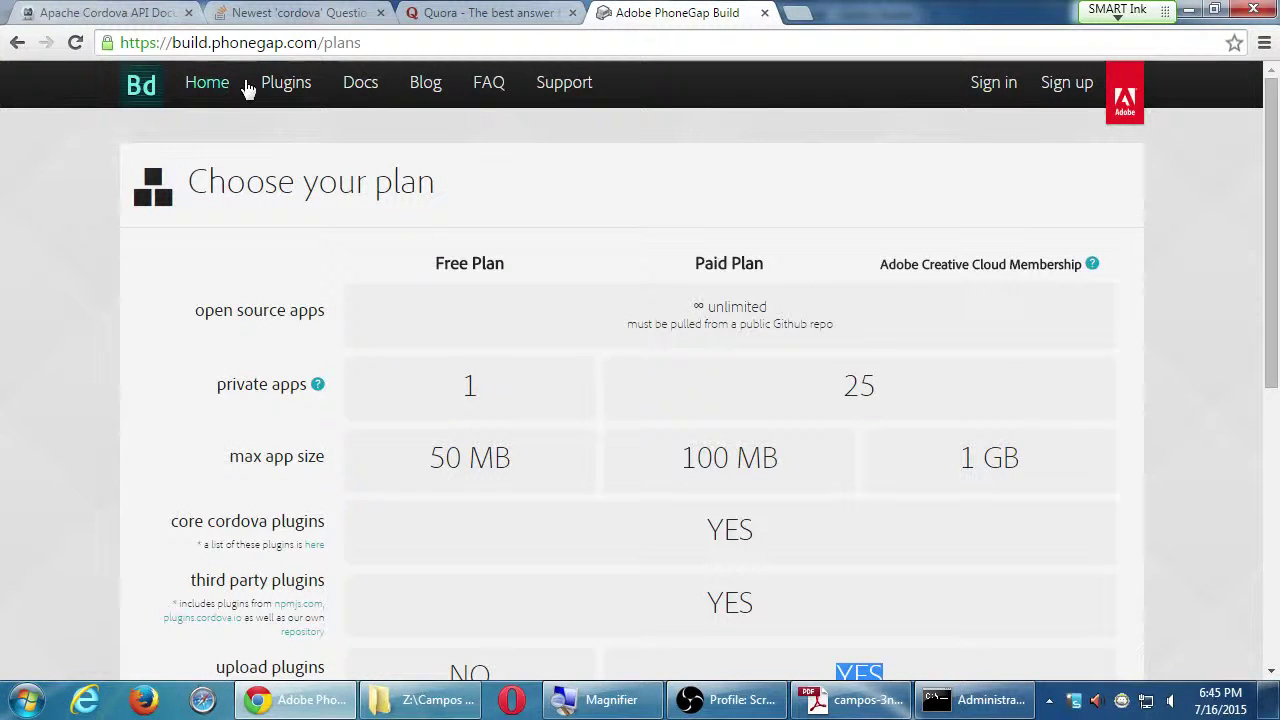
Return to the Cordova documentation, then switch to Adobe Reader and review the Set Up Cordova instructions in the open PDF
click(68, 10)
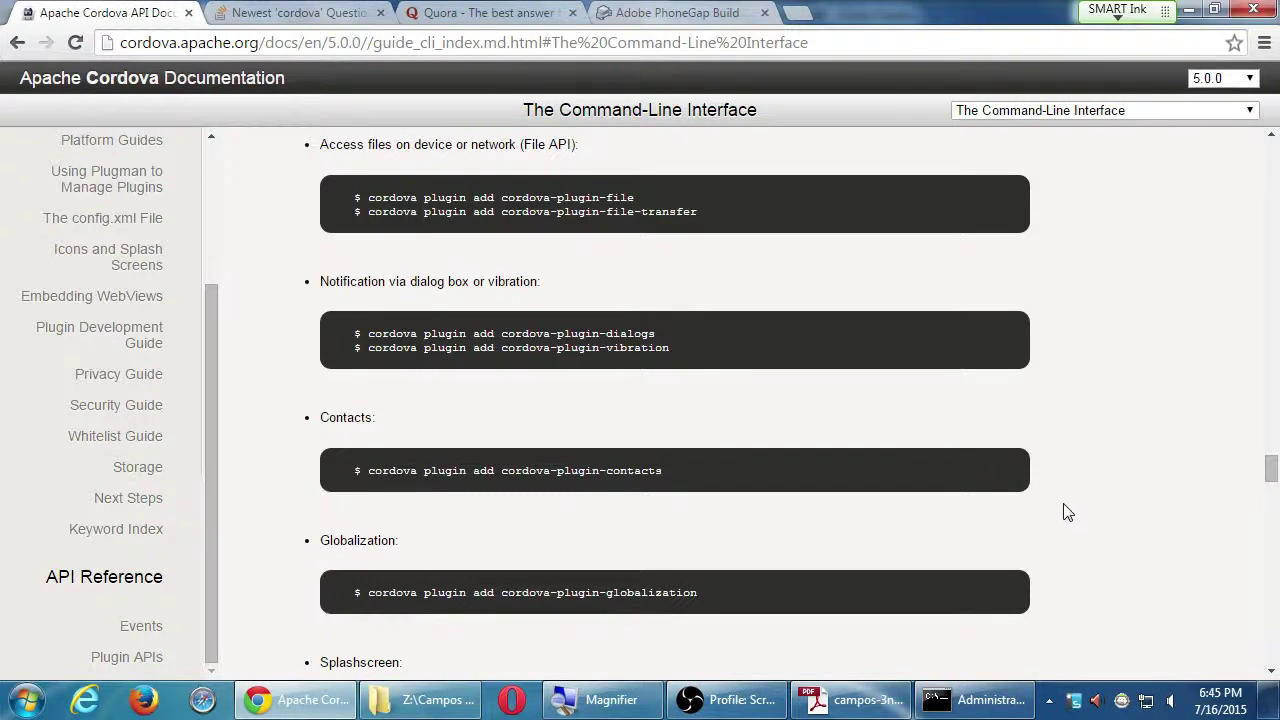
click(865, 701)
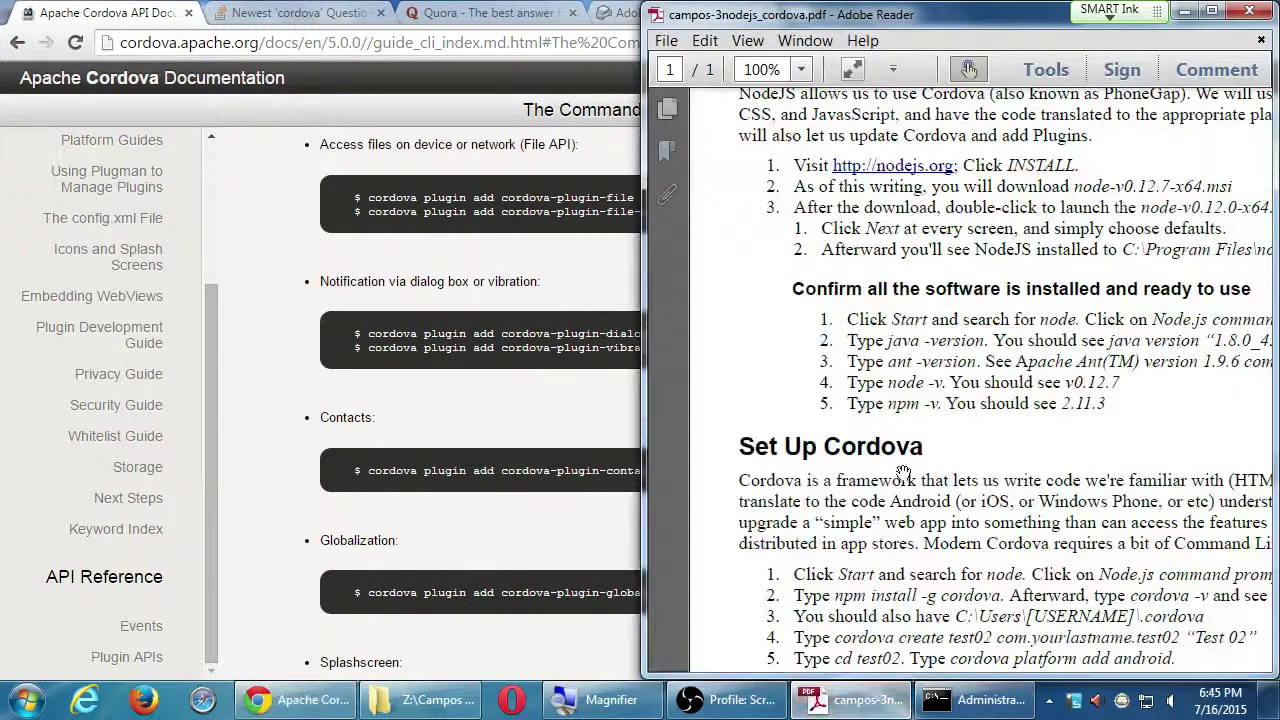
scroll(1020, 580, down, 5)
drag(1028, 338, 990, 304)
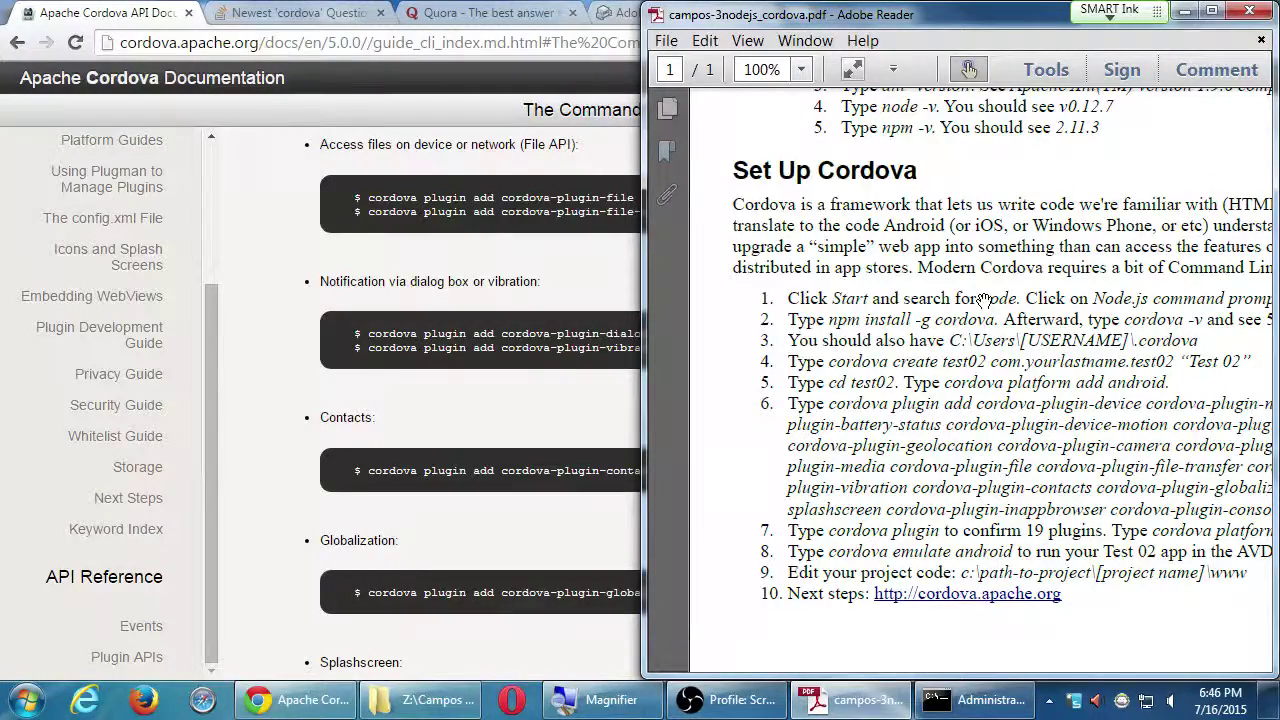
Open the Android Studio setup PDF from the desktop and review its instructions for setting up an Android Virtual Device
key(super+d)
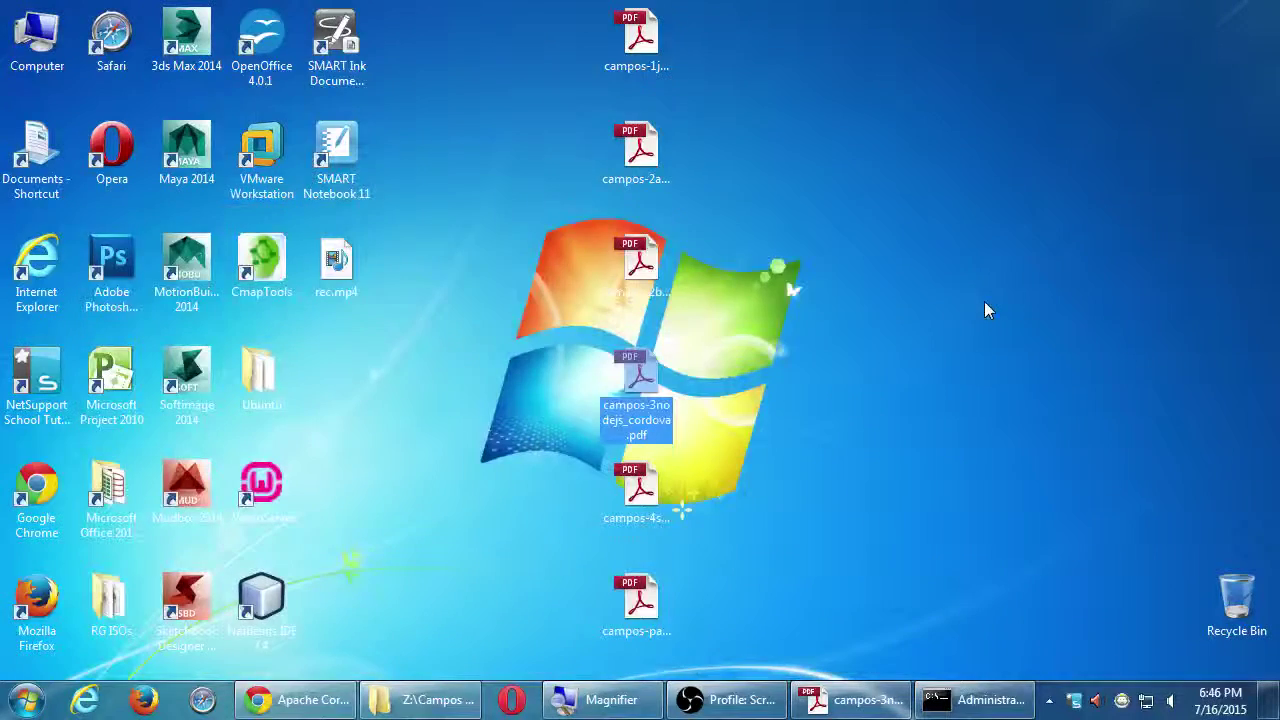
double_click(653, 150)
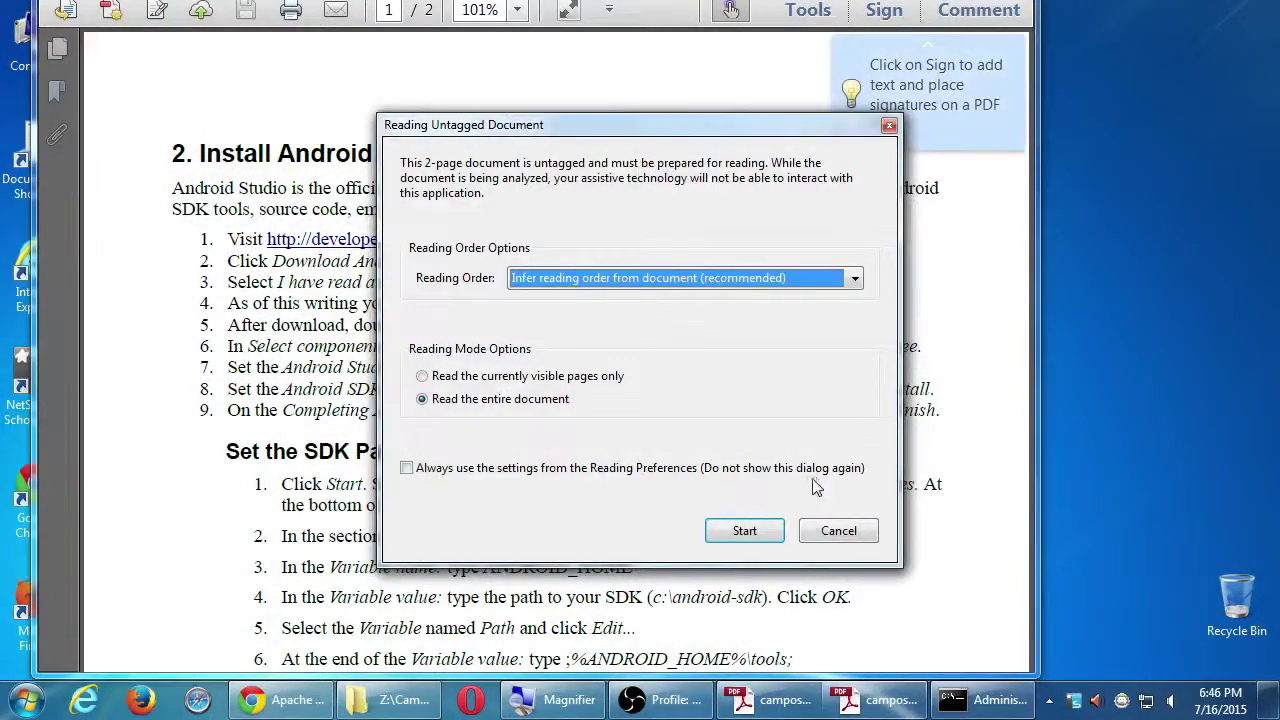
click(816, 530)
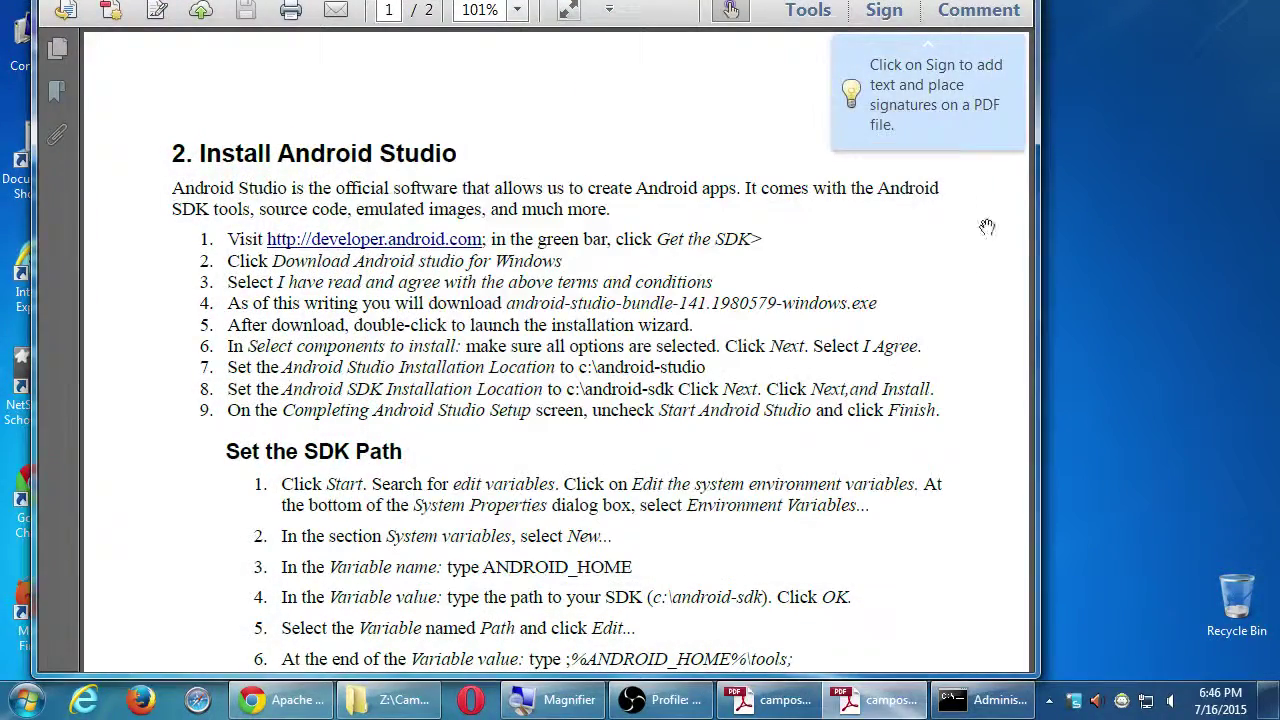
scroll(755, 400, down, 10)
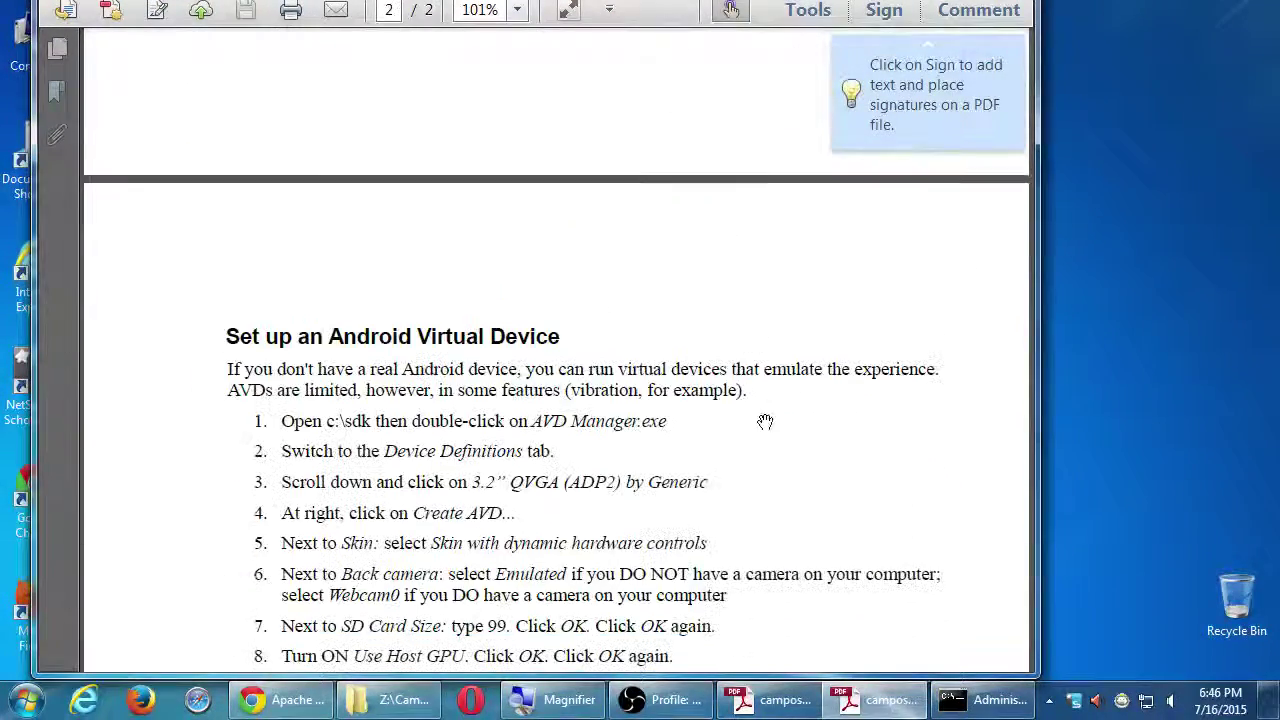
scroll(754, 363, down, 2)
scroll(797, 451, up, 2)
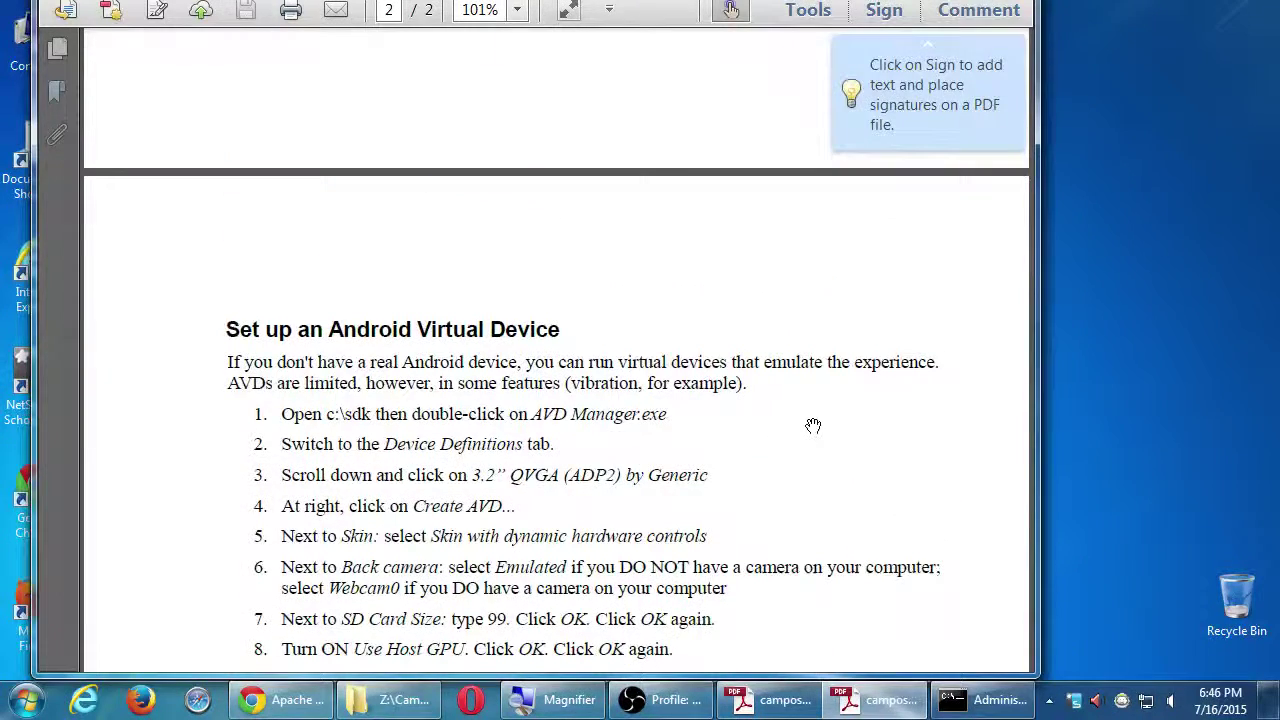
key(super+Up)
key(ctrl+2)
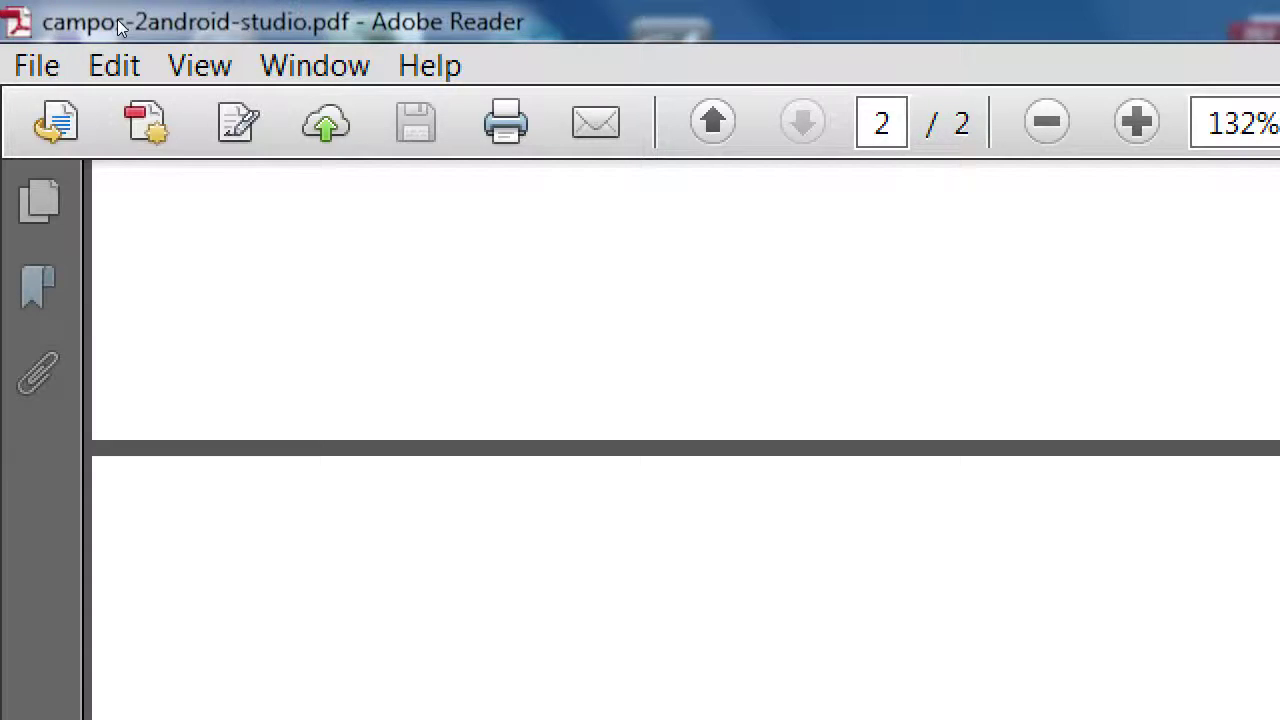
scroll(378, 563, down, 5)
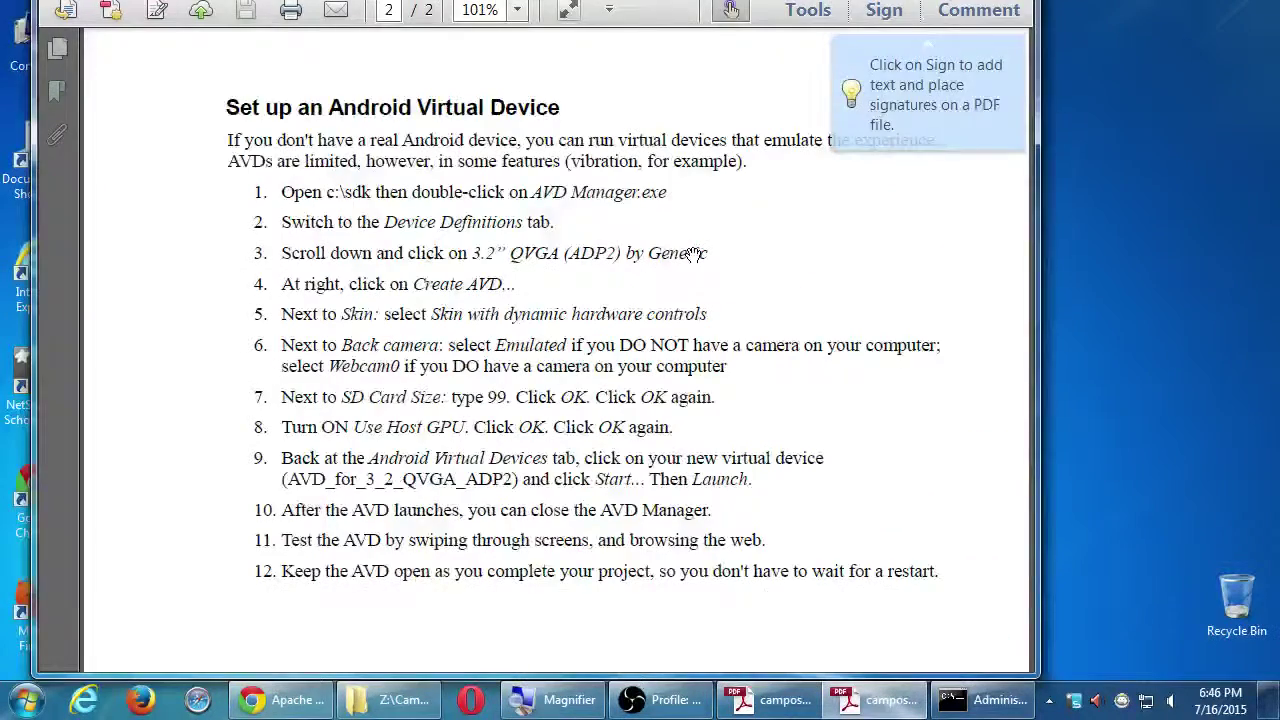
Browse to the android-sdk folder on Local Disk (C:) and launch AVD Manager.exe
key(super+d)
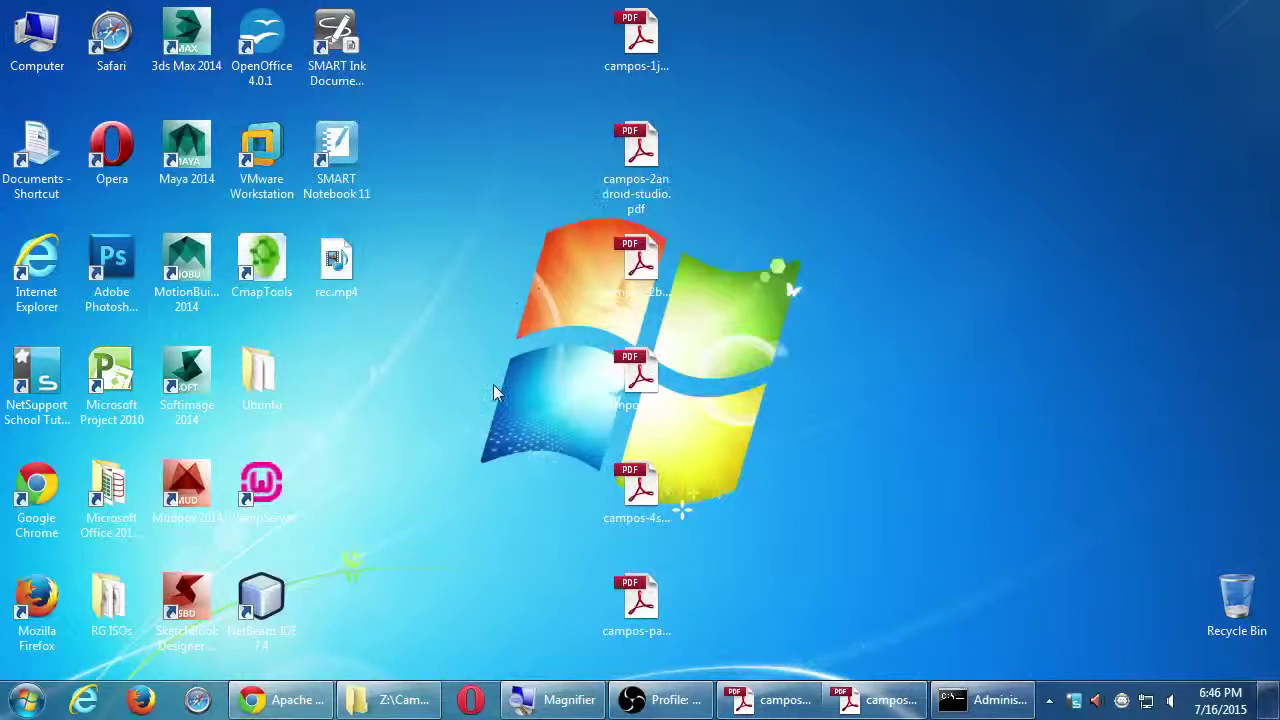
double_click(45, 42)
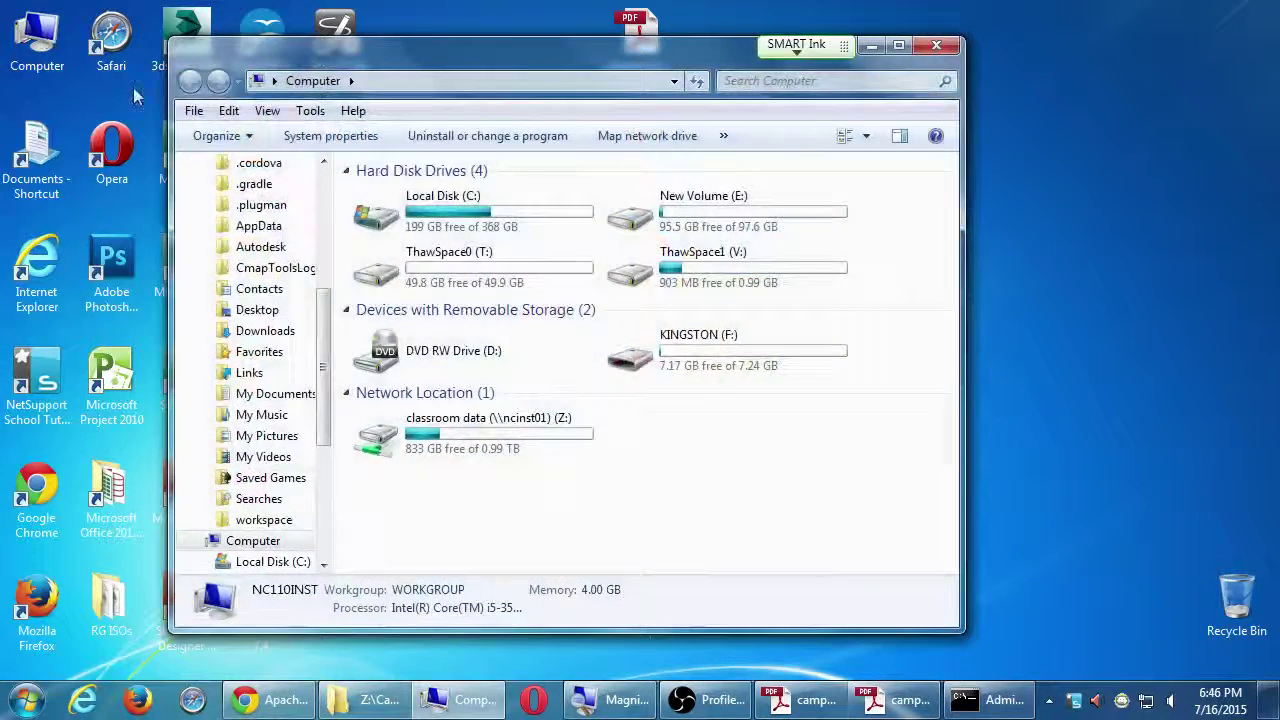
click(410, 228)
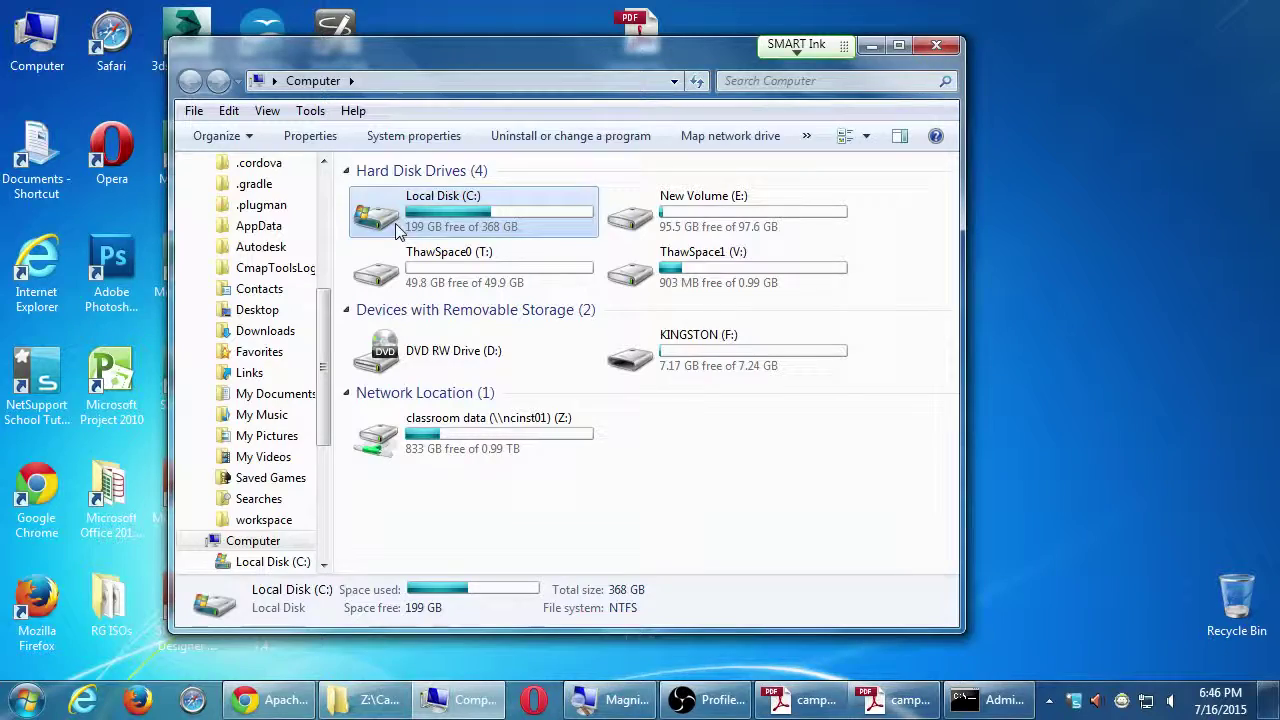
double_click(397, 226)
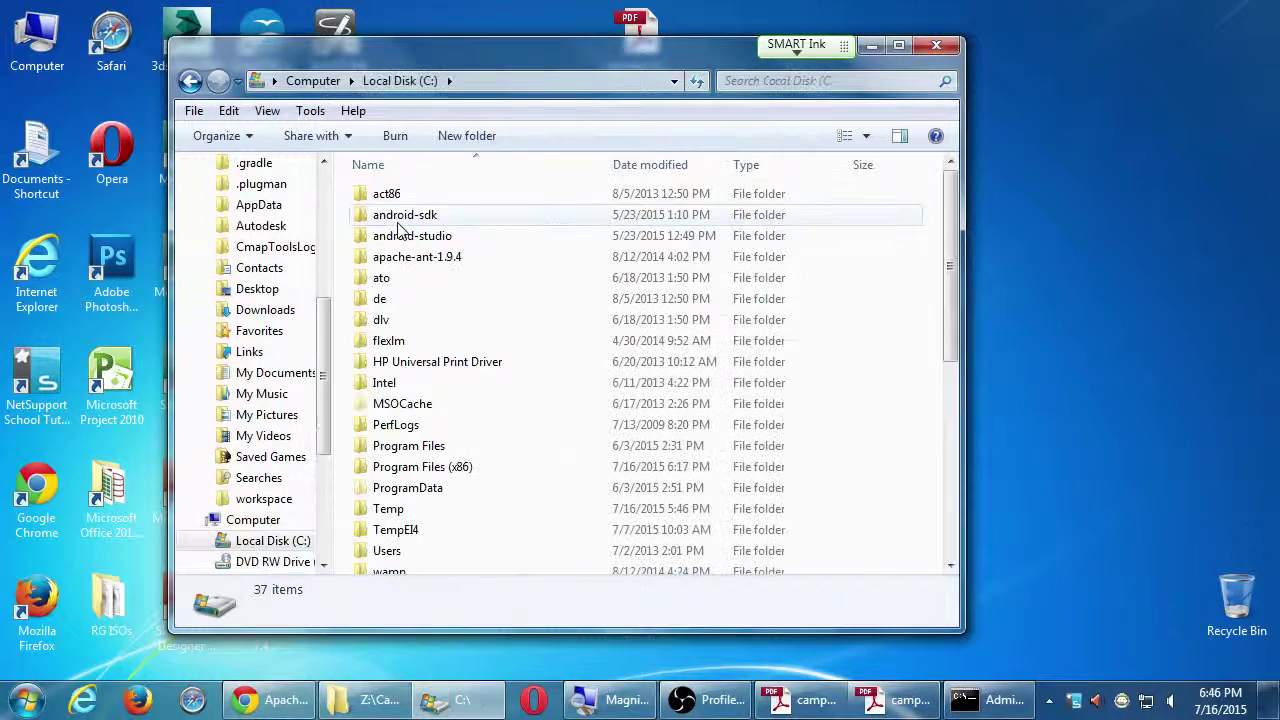
click(392, 226)
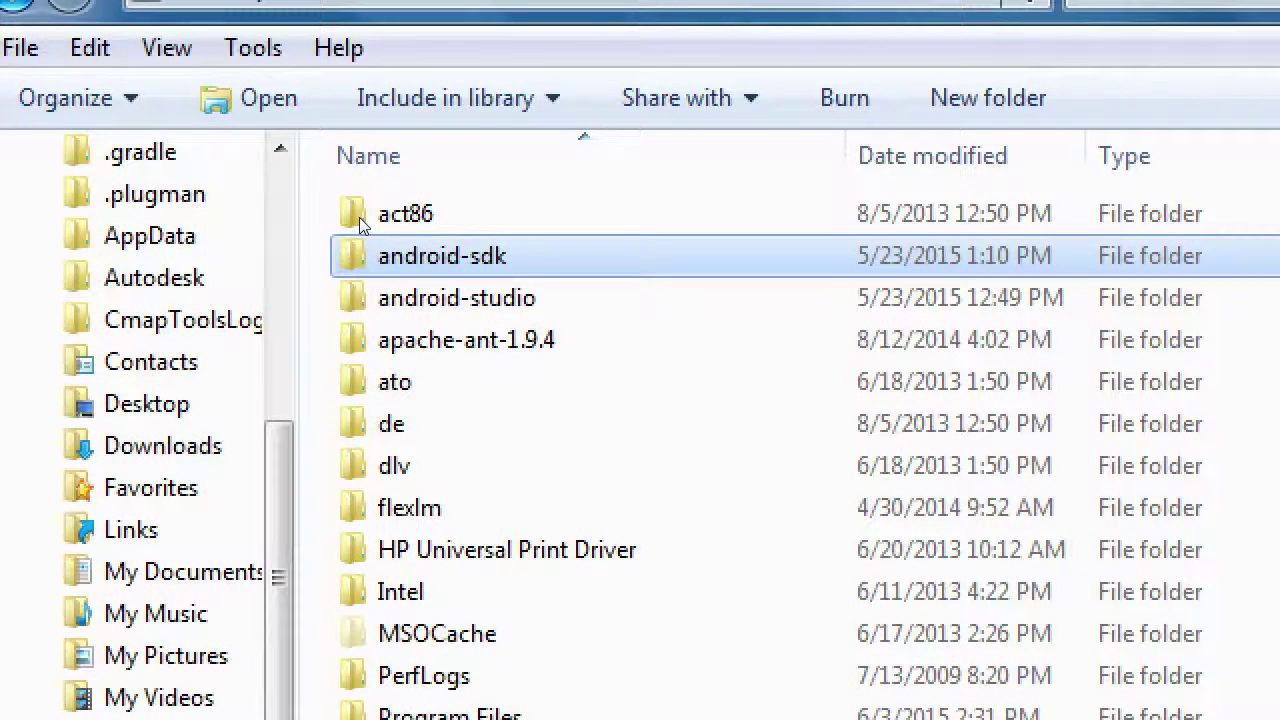
double_click(361, 220)
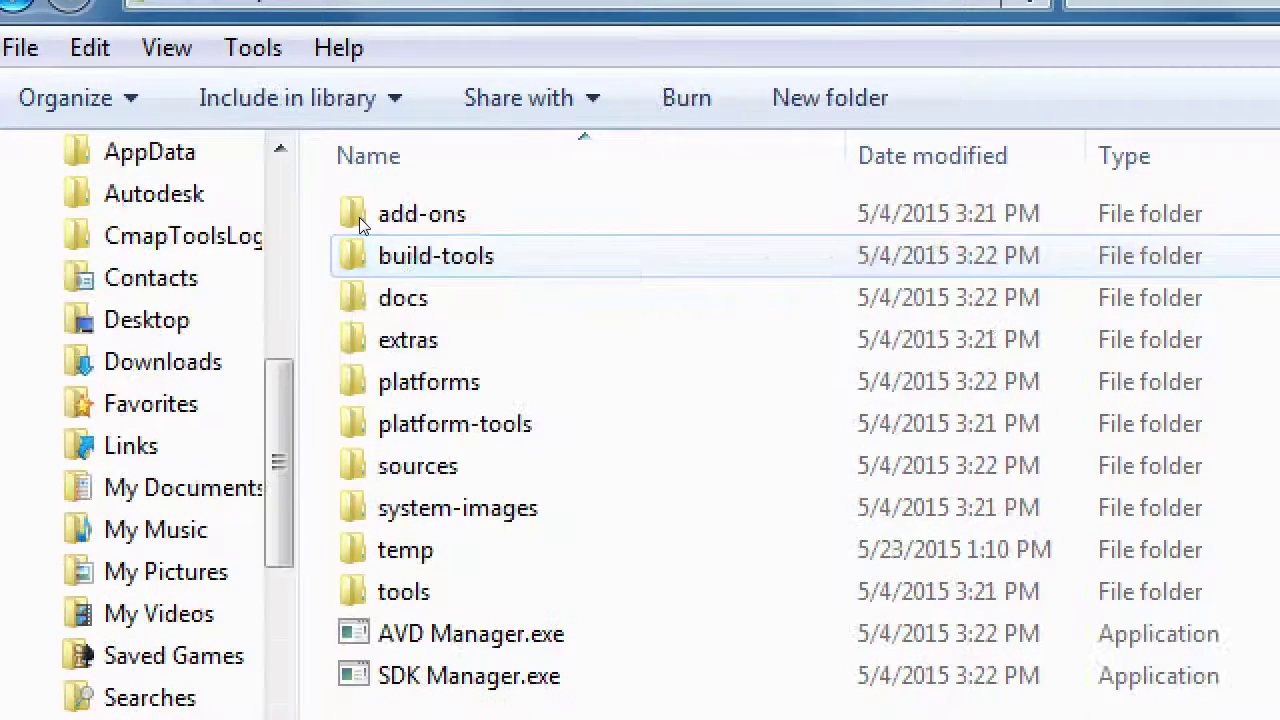
click(342, 618)
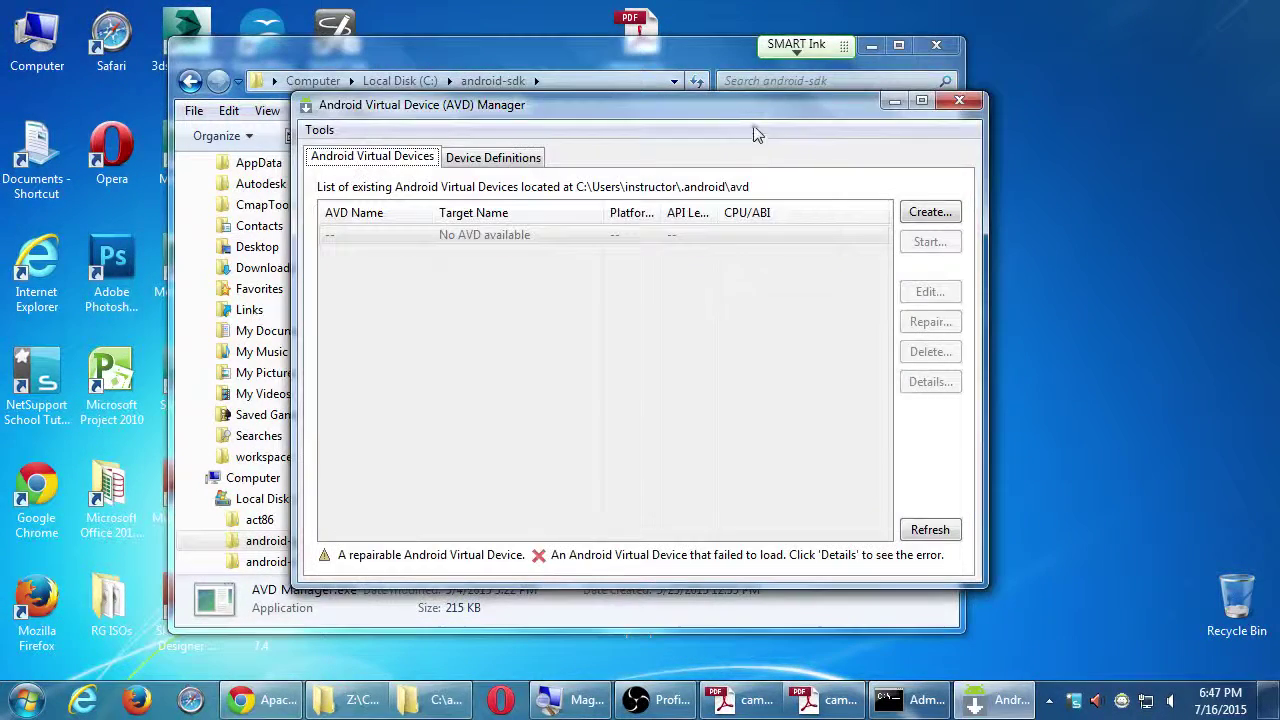
Start creating a new AVD from the 3.2" QVGA (ADP2) by Generic device definition
drag(757, 133, 834, 169)
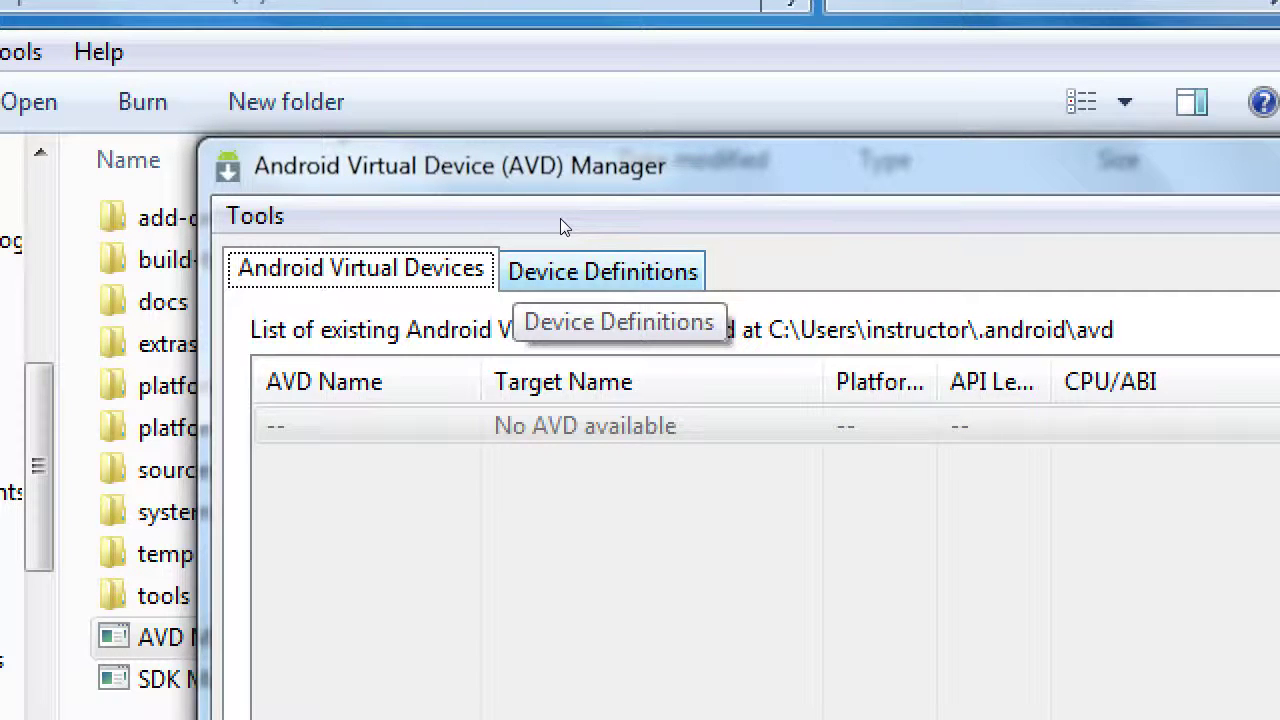
click(560, 219)
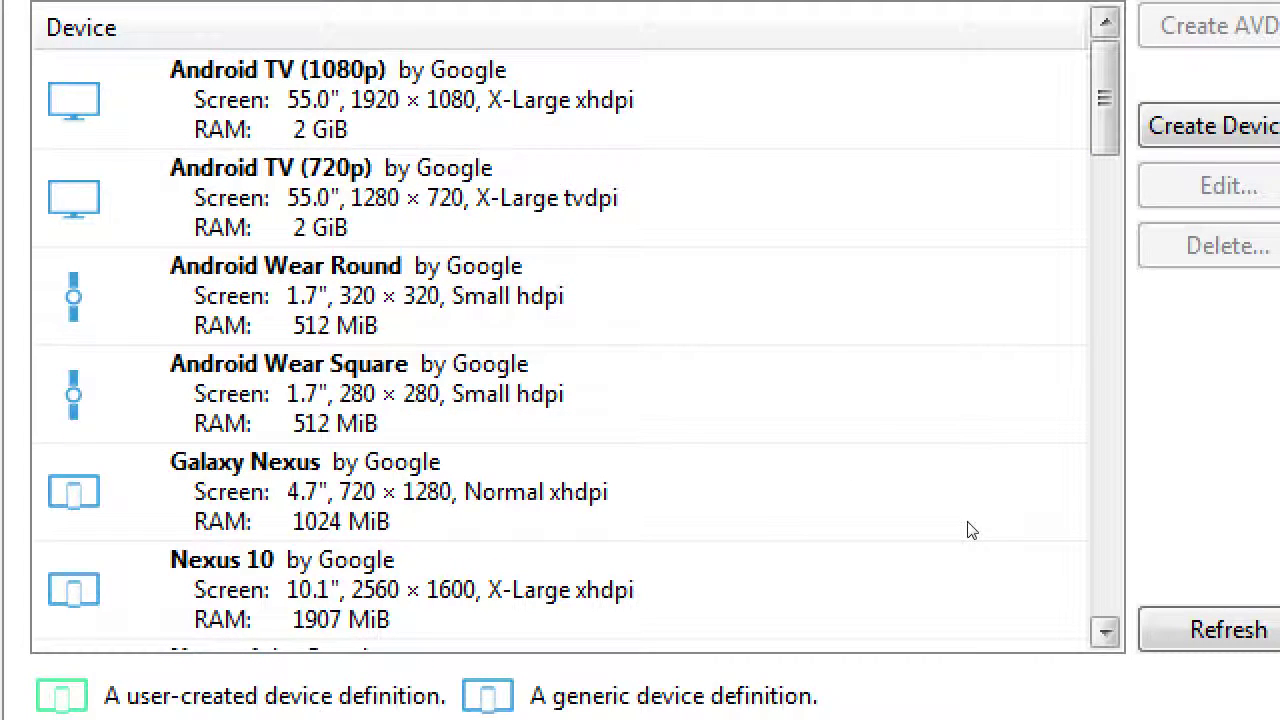
scroll(971, 528, down, 6)
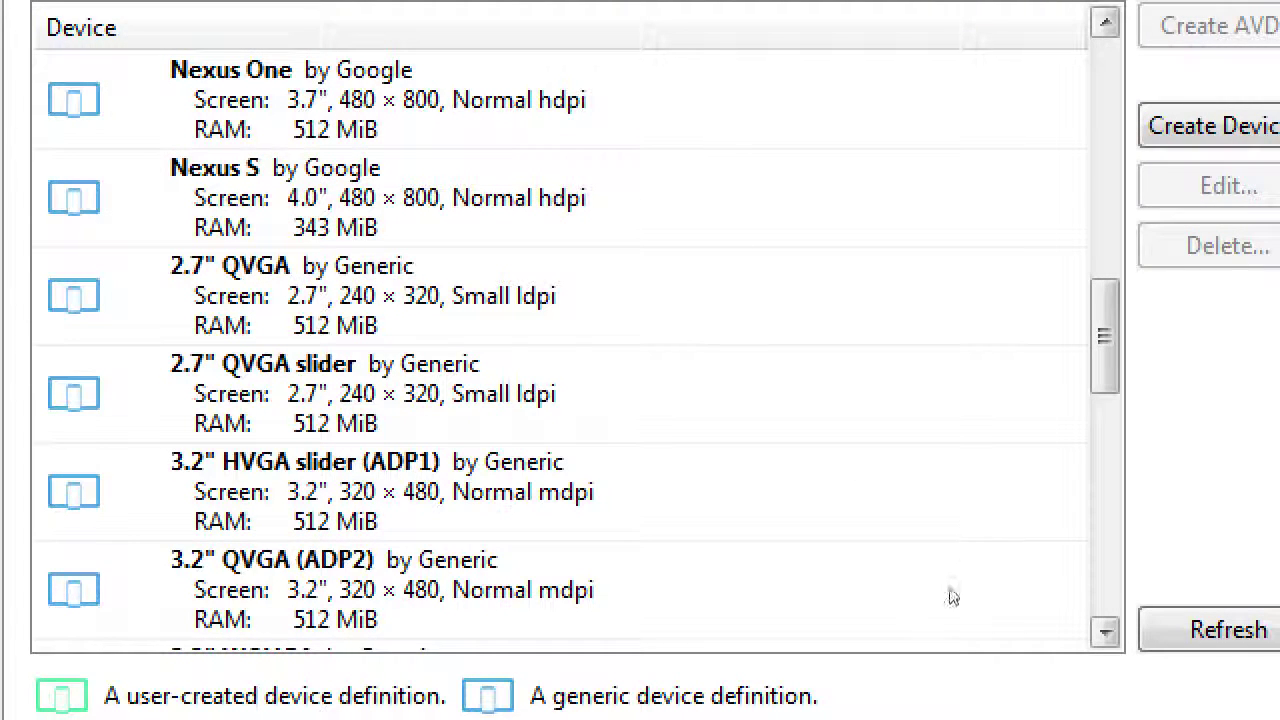
scroll(966, 588, down, 2)
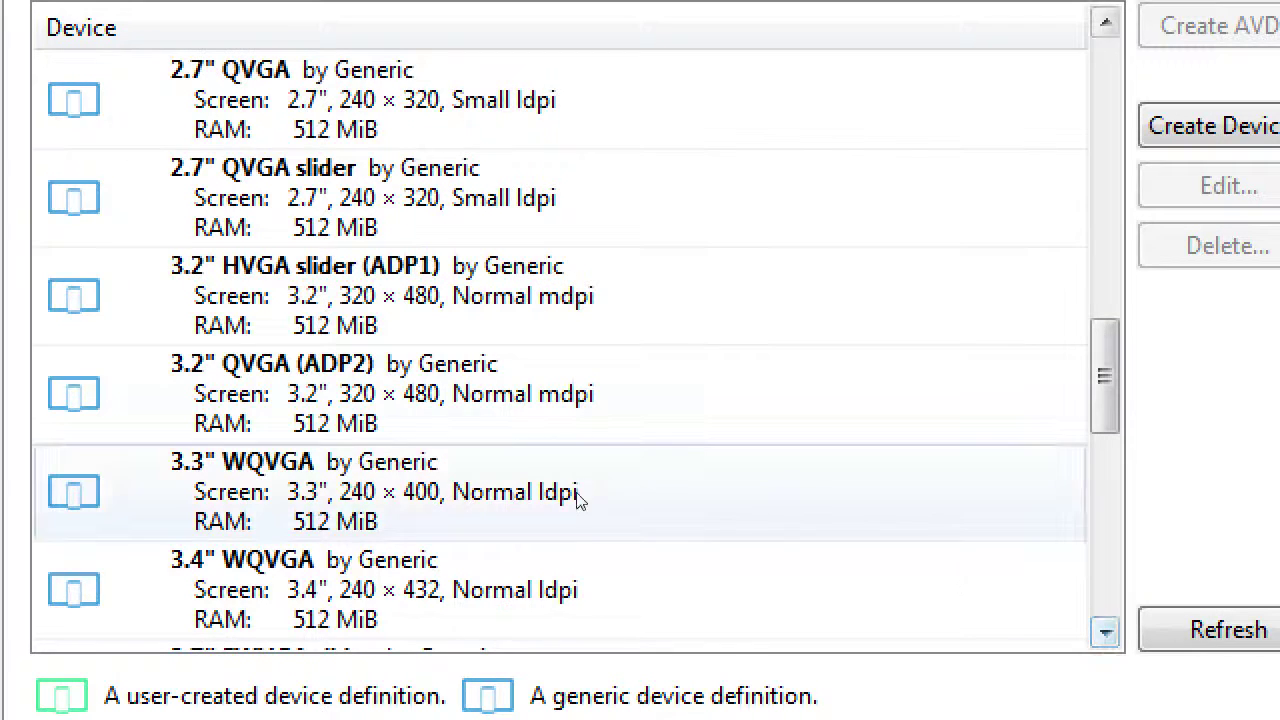
click(533, 432)
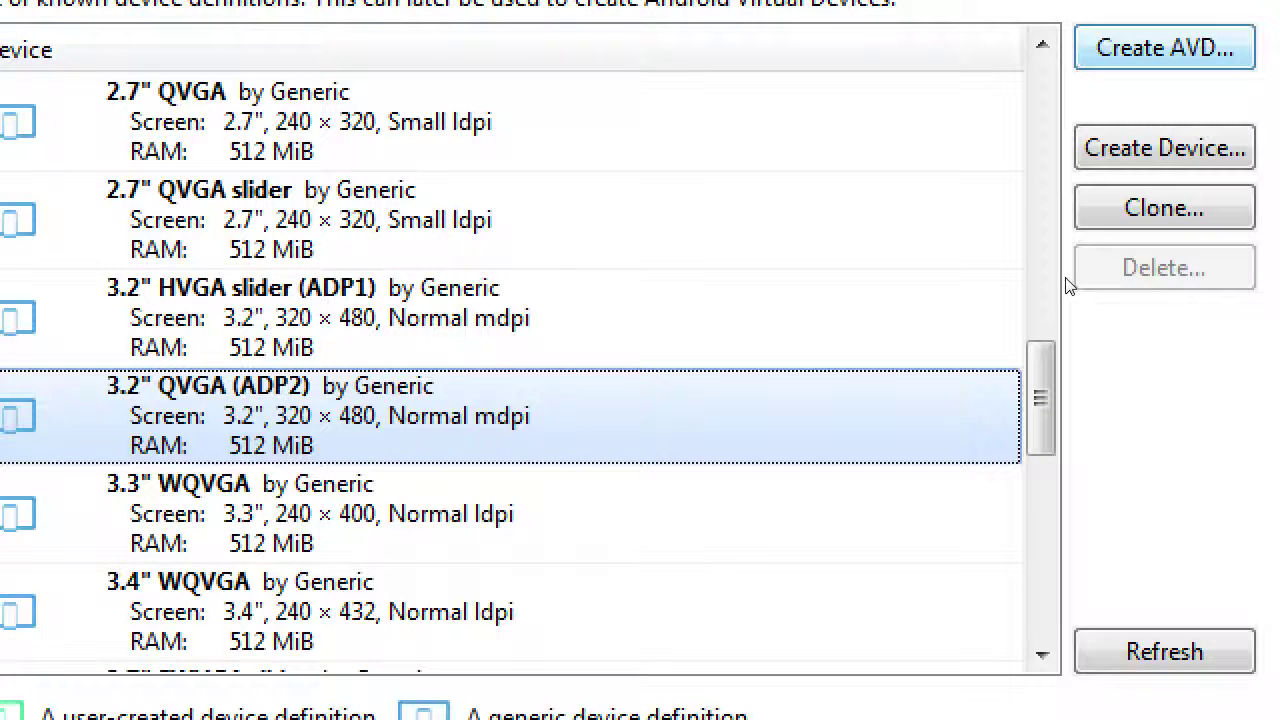
key(Tab)
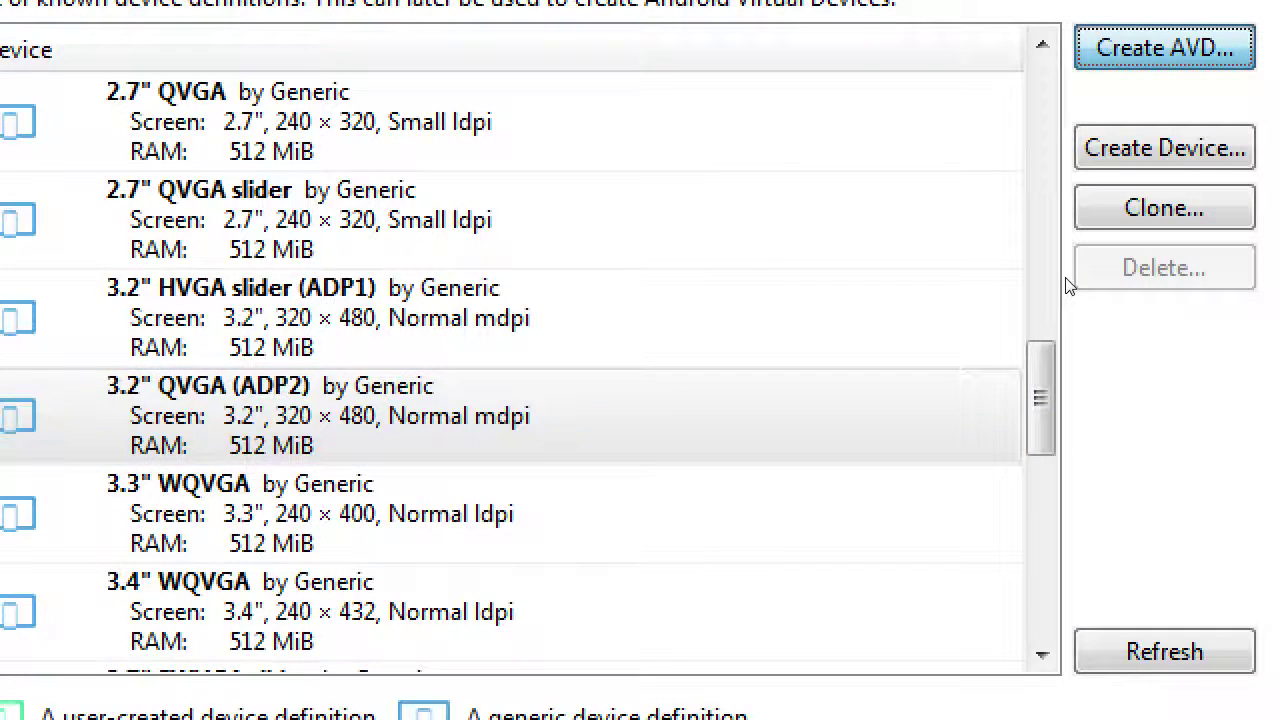
key(Return)
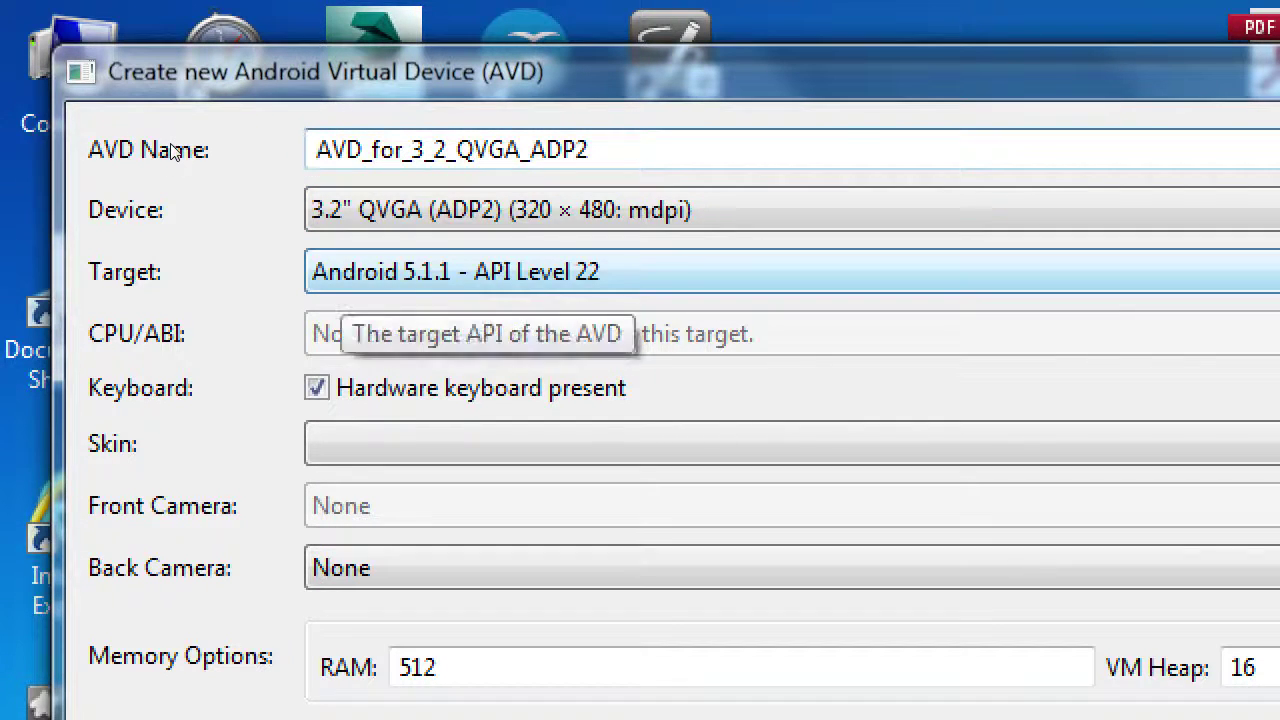
Set the AVD's target to Google APIs (Google Inc.) - API Level 22 and its CPU/ABI to Google Apis Intel Atom (x86)
key(alt+Down)
key(Down)
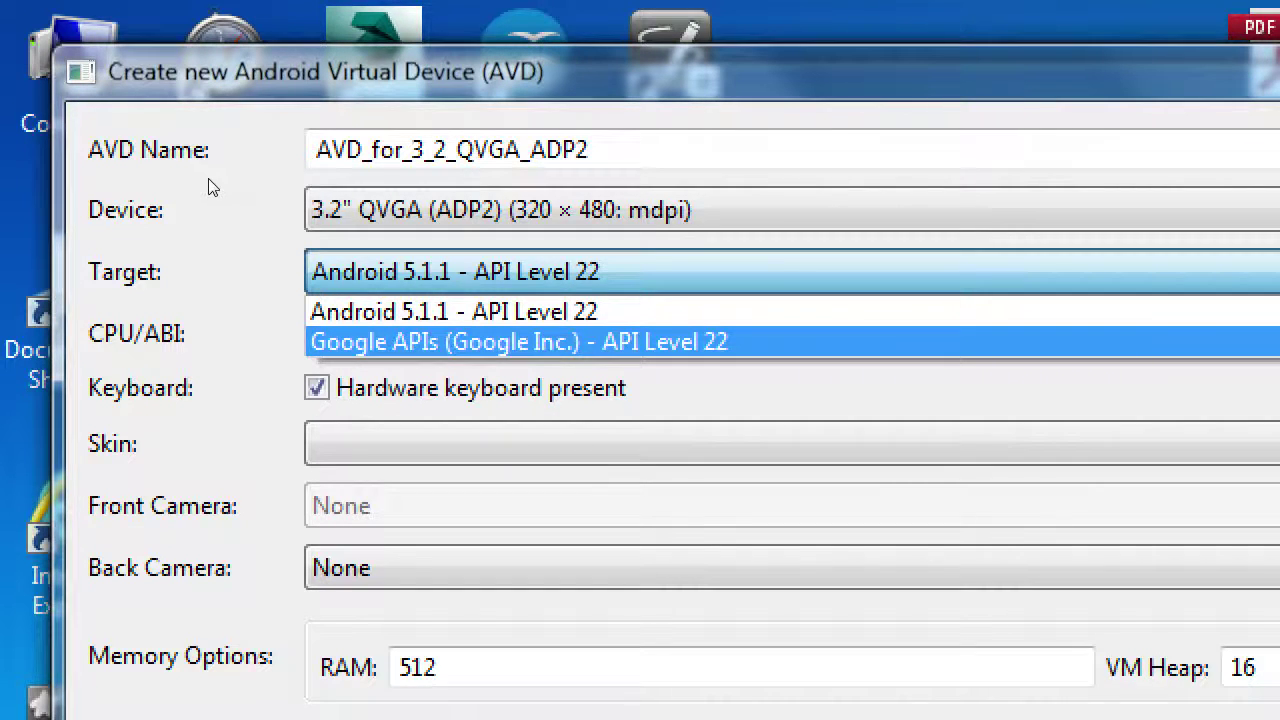
key(Return)
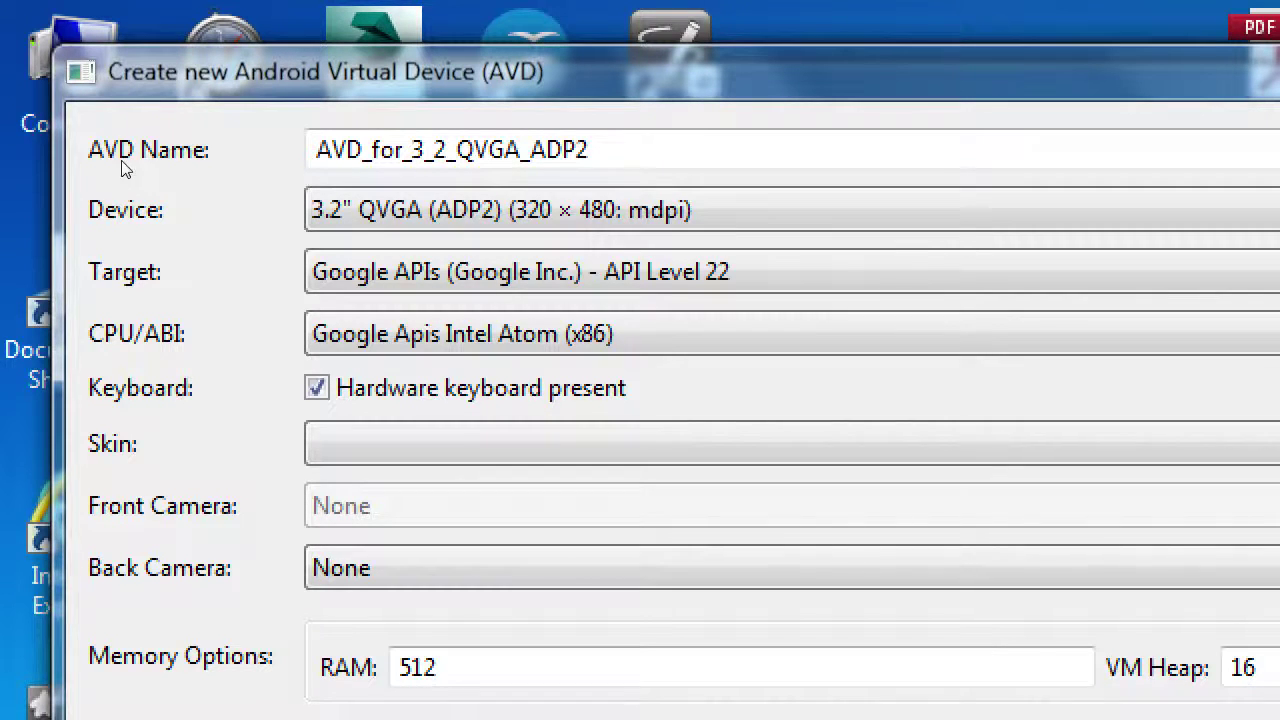
key(alt+Down)
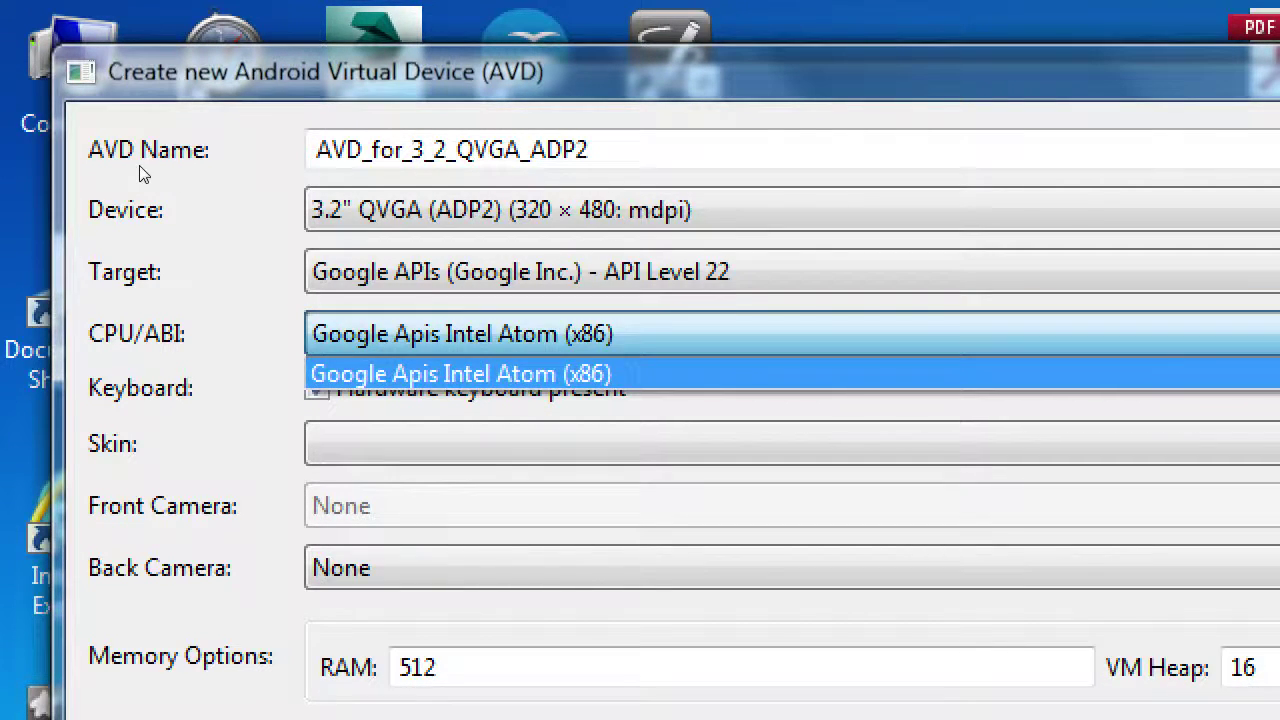
key(Return)
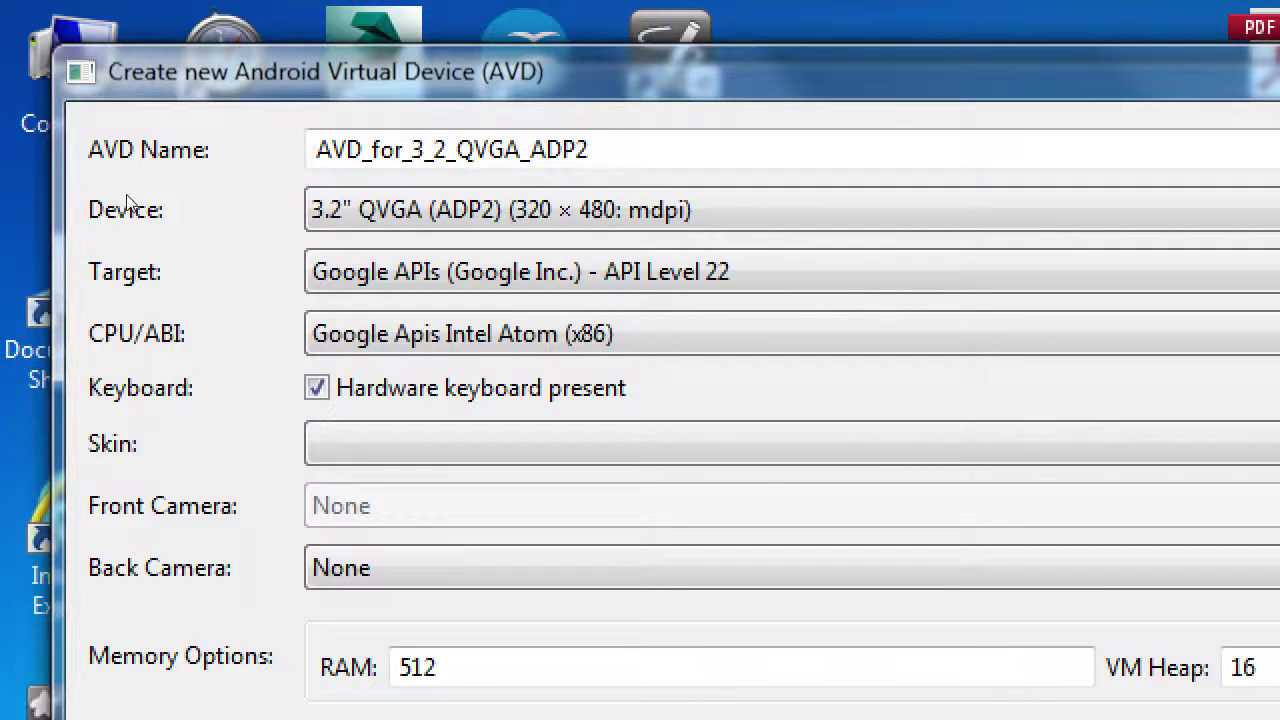
Set the AVD's skin to Skin with dynamic hardware controls and its back camera to Emulated
key(alt+Down)
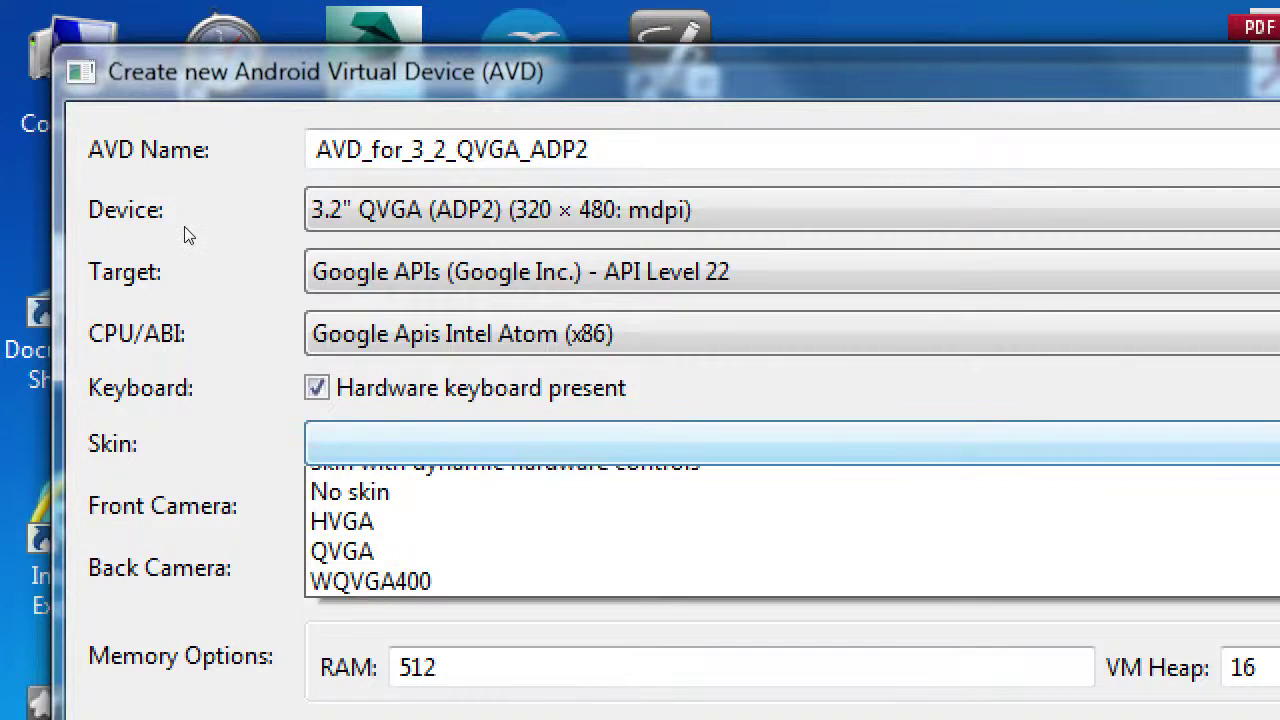
key(Down)
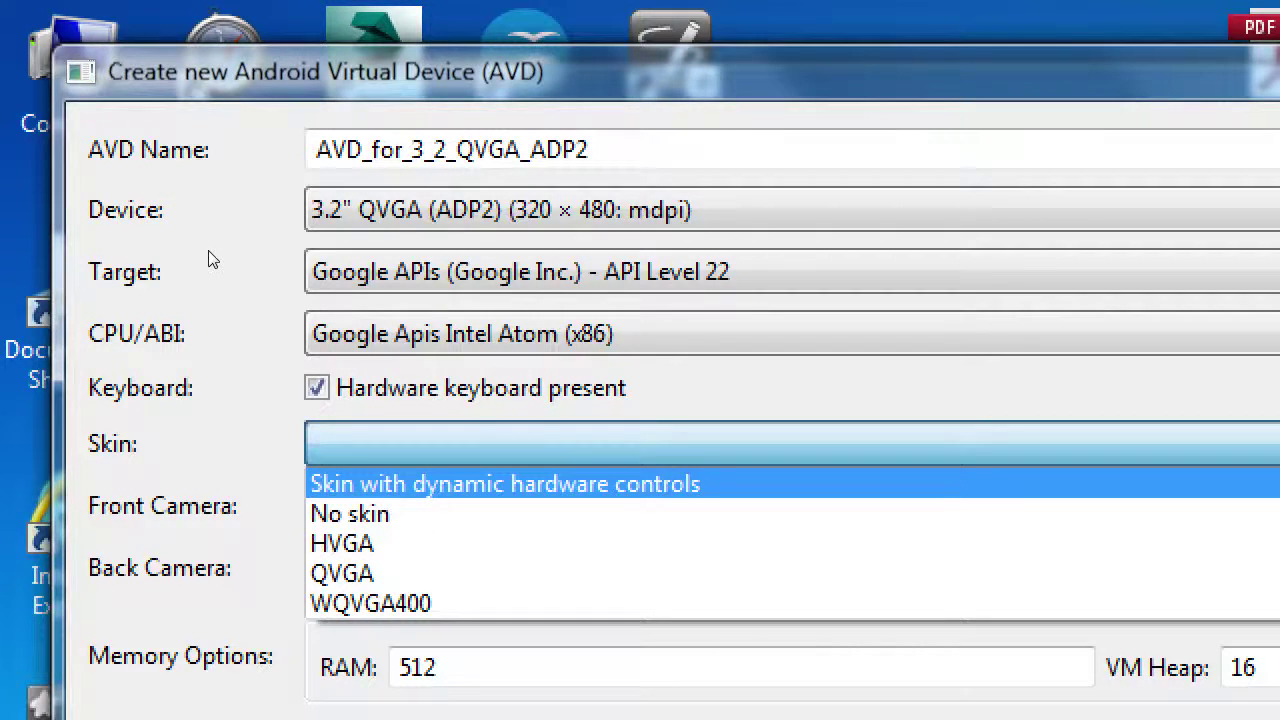
key(Return)
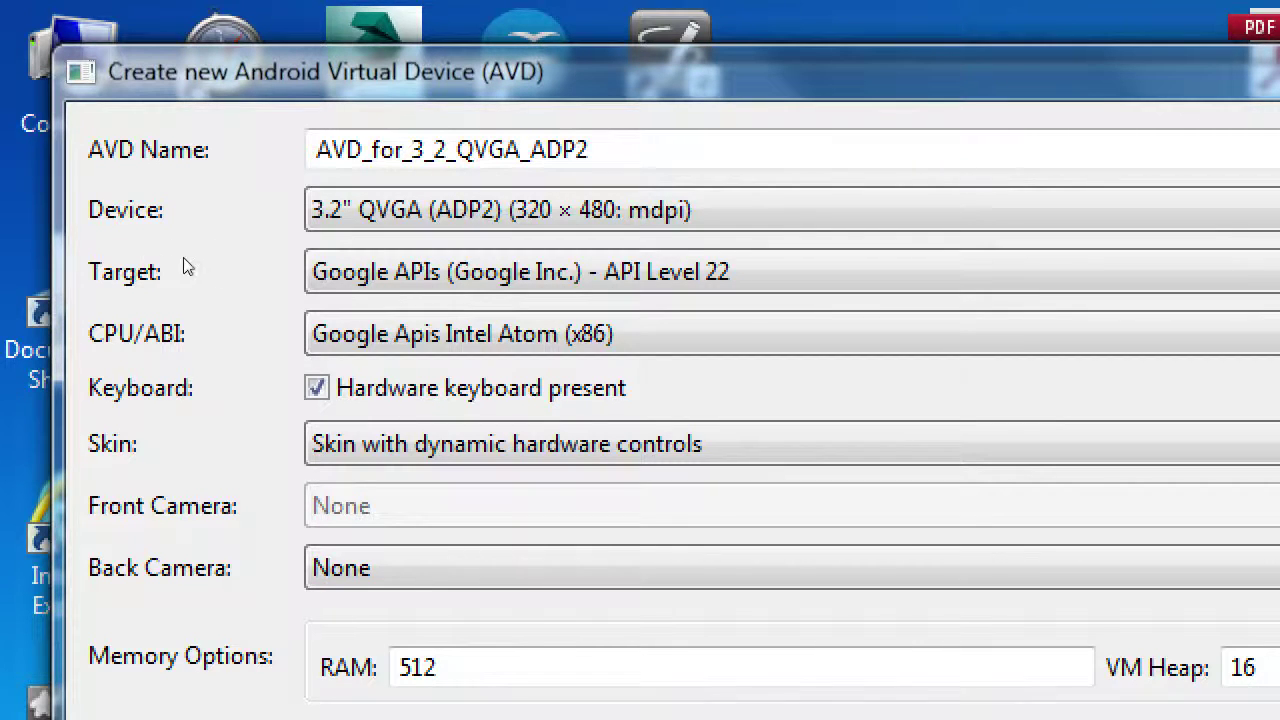
key(Tab)
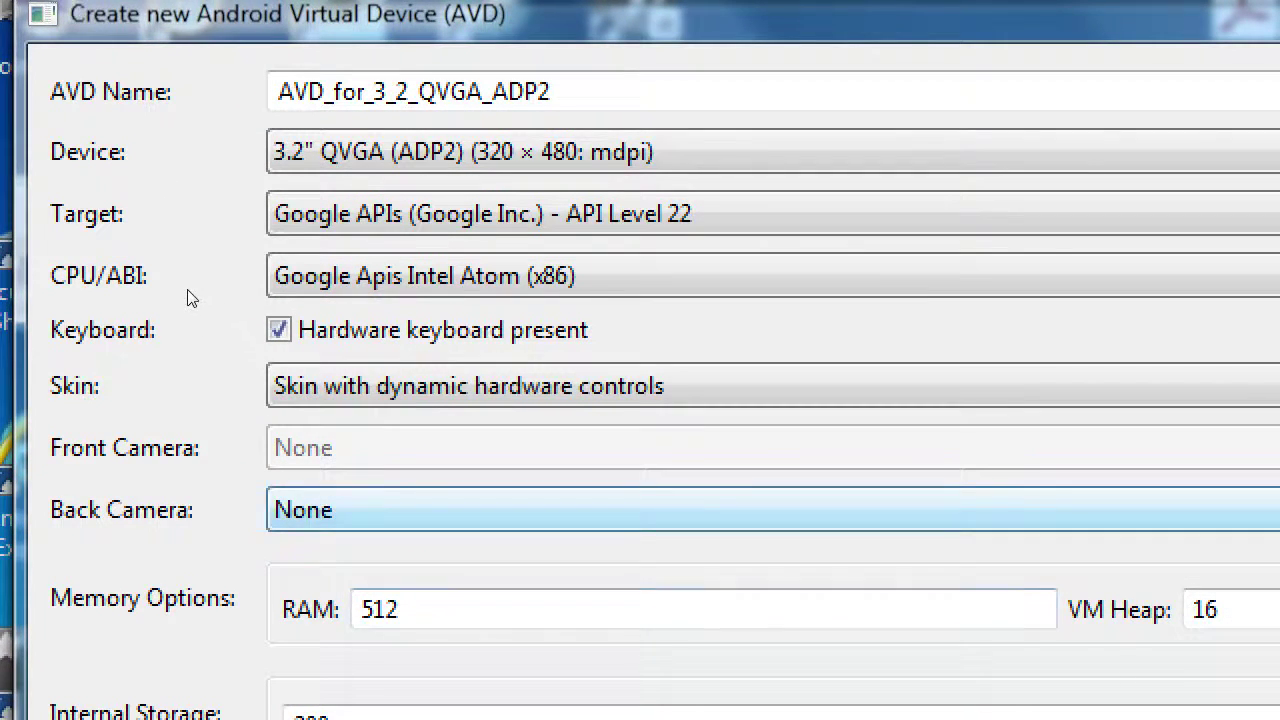
key(alt+Down)
key(Down)
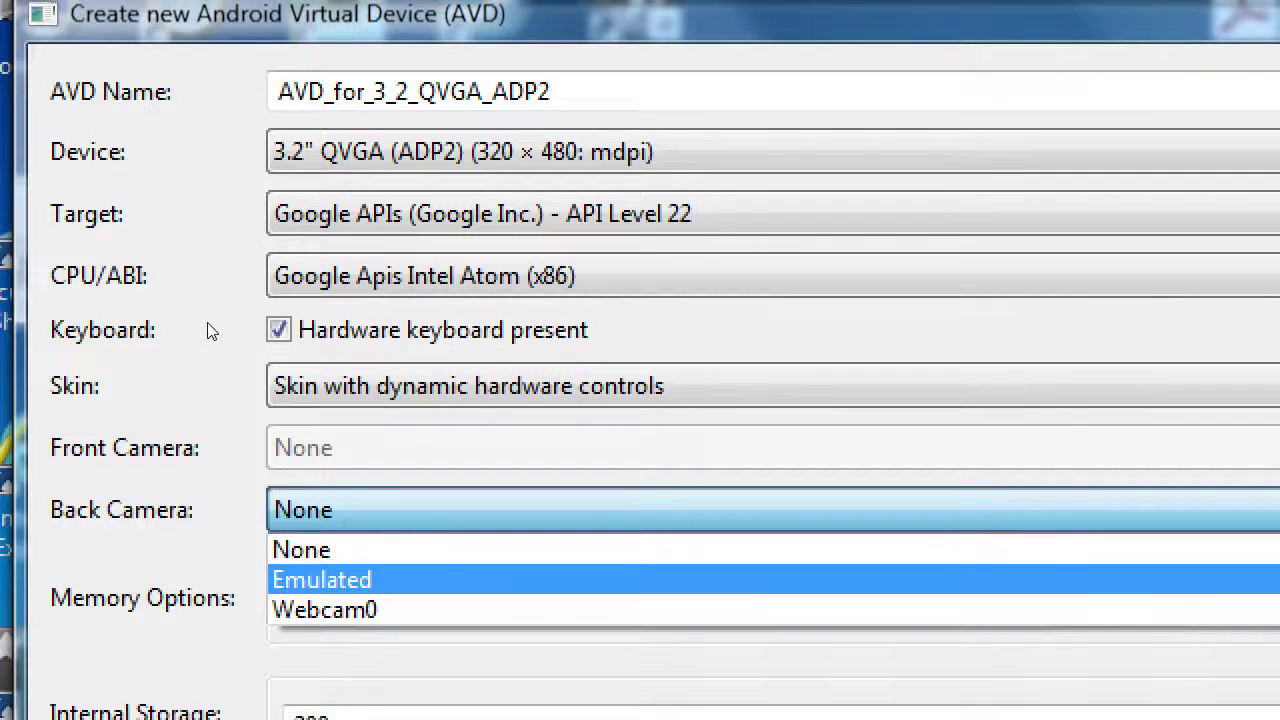
key(Return)
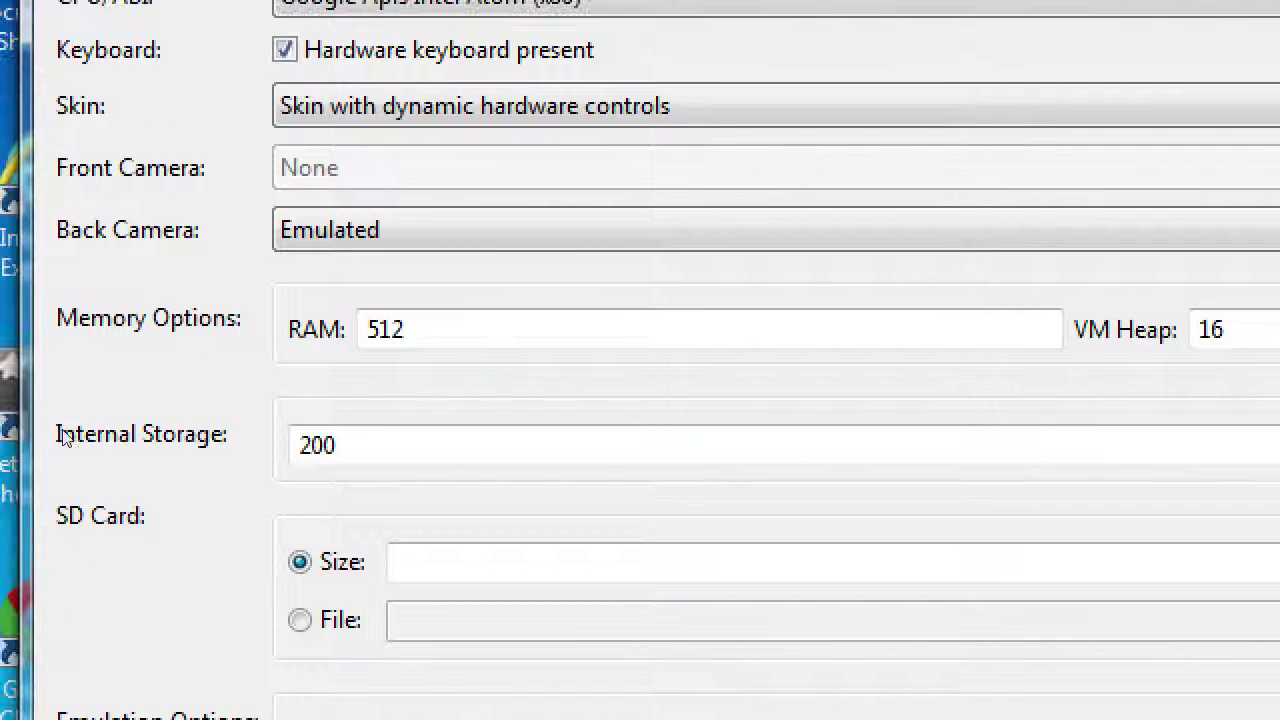
Set the SD card size to 99 MiB and create the virtual device, acknowledging the creation summary
key(Tab)
text(99)
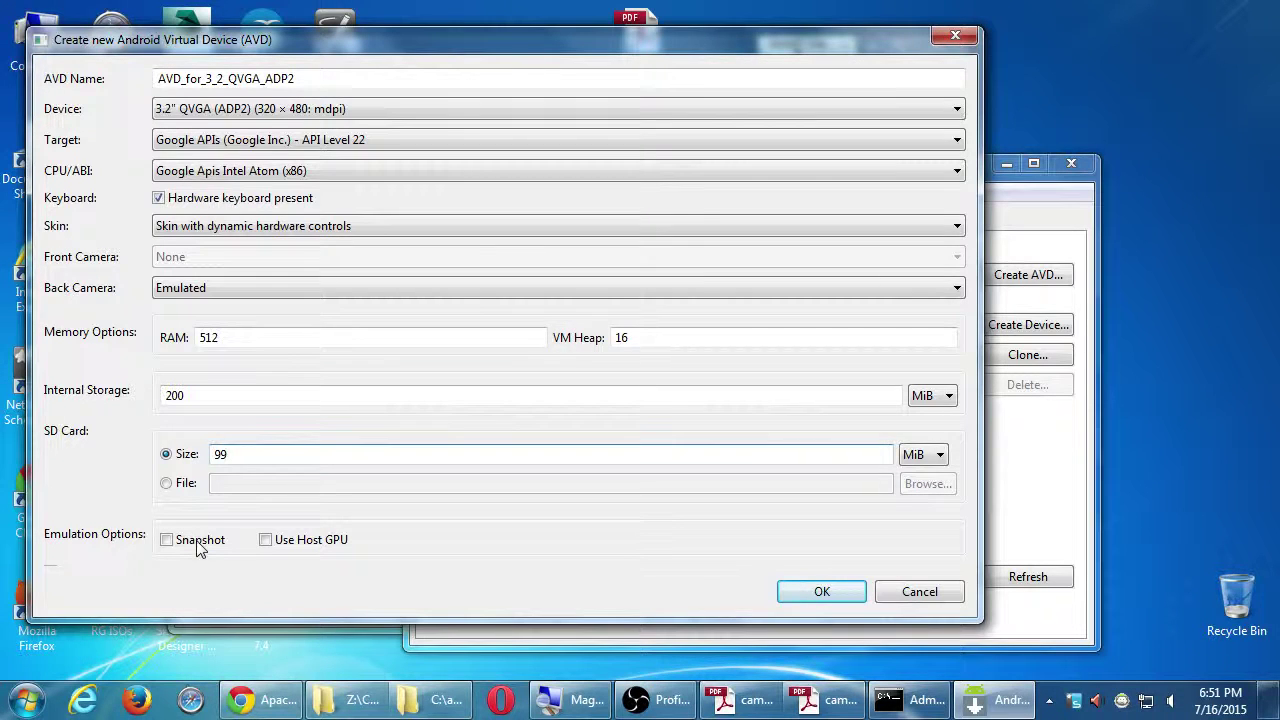
click(846, 594)
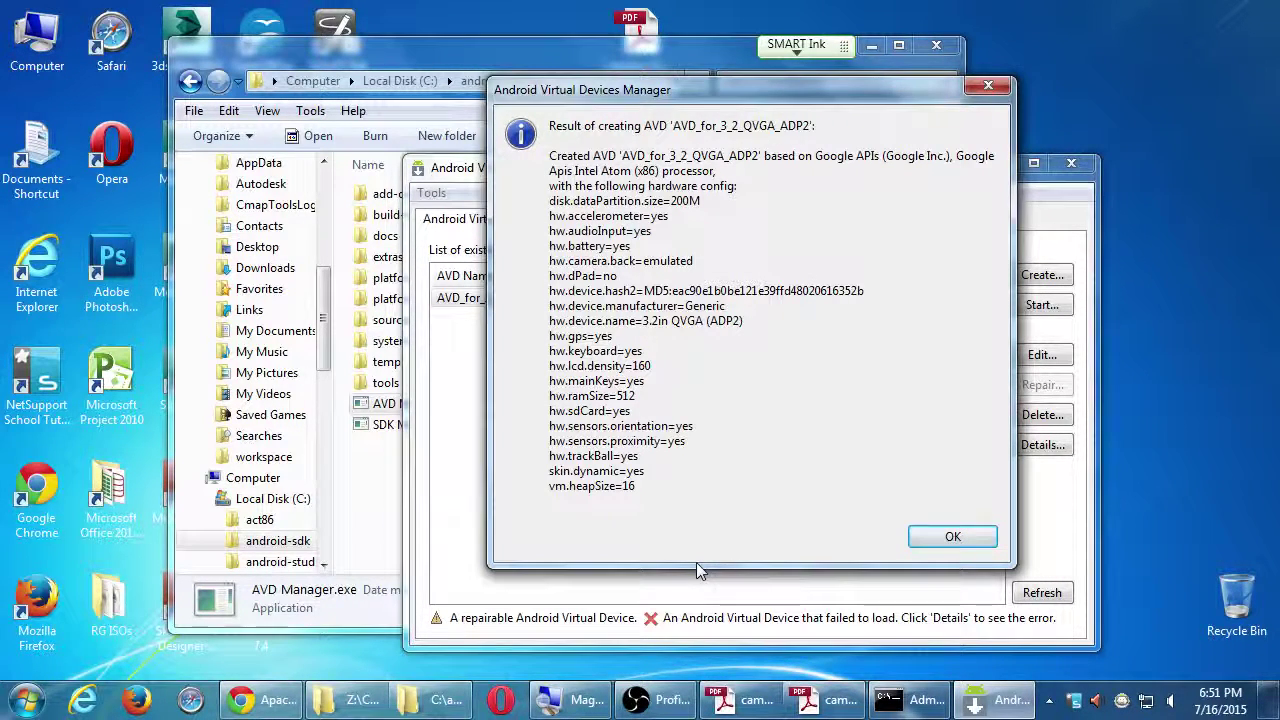
click(932, 540)
Launch the new AVD_for_3_2_QVGA_ADP2 virtual device with the default launch options
click(662, 300)
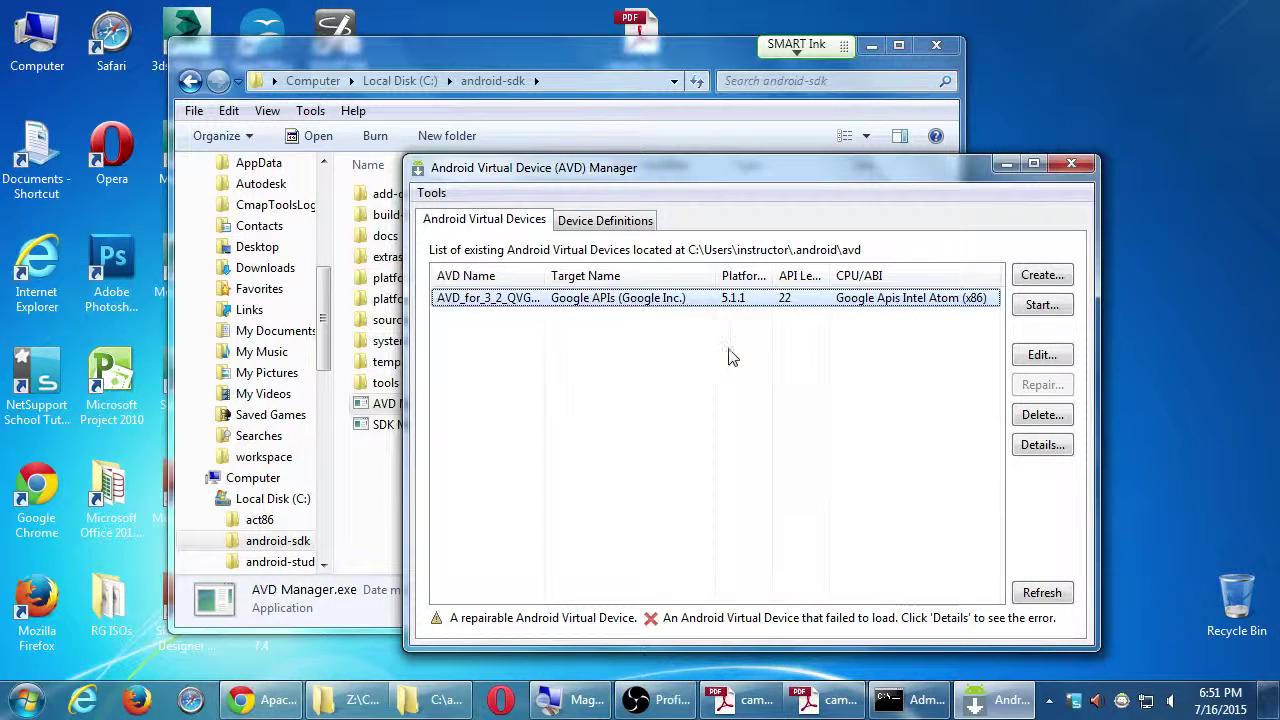
click(1038, 305)
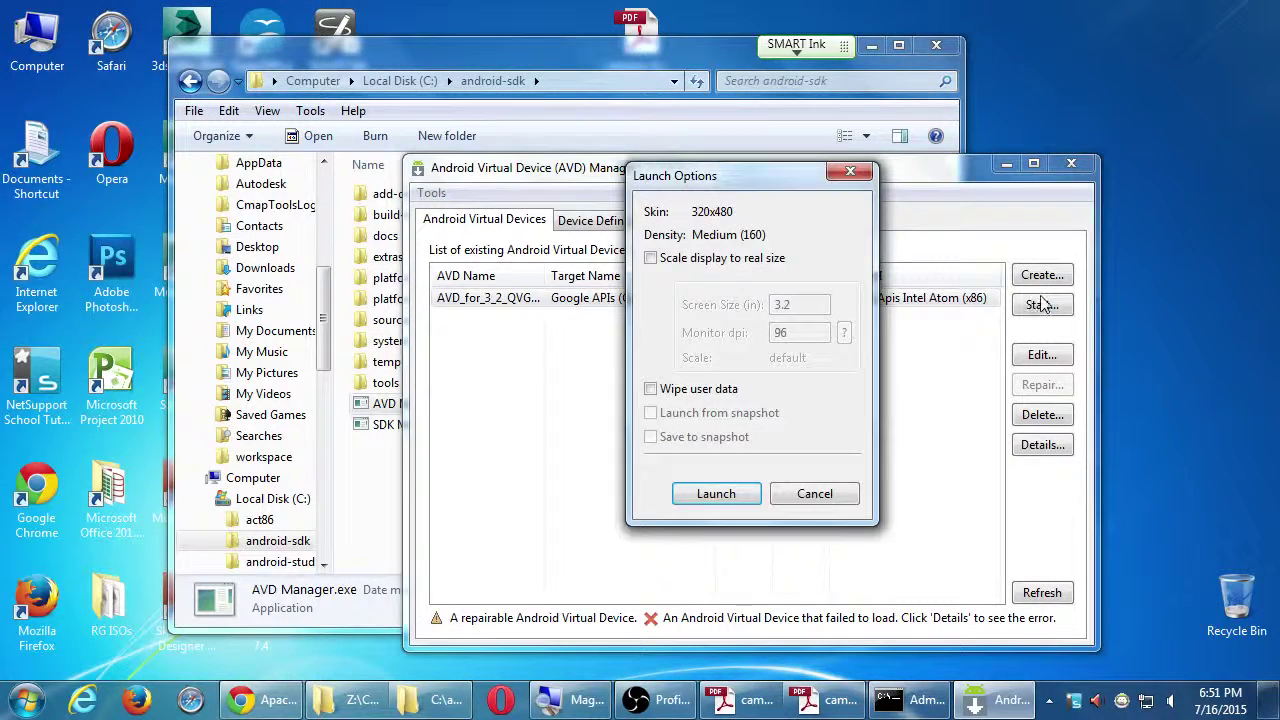
drag(700, 185, 684, 86)
click(695, 393)
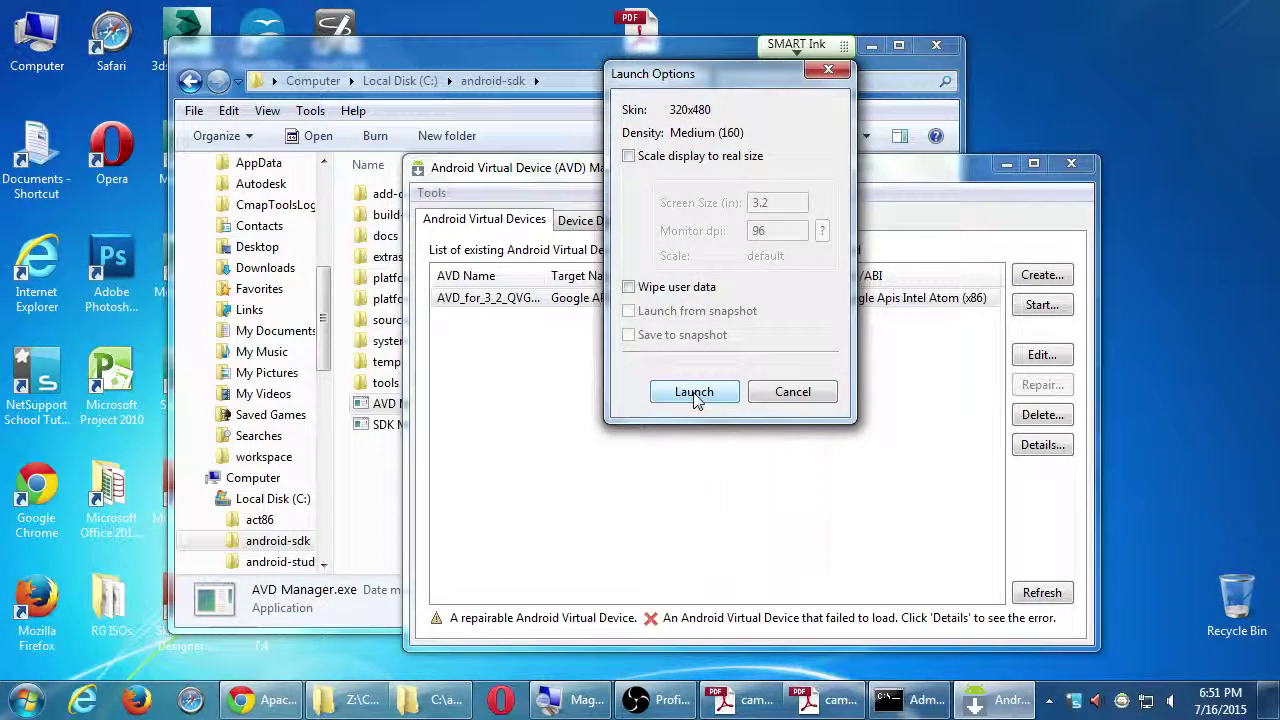
drag(664, 252, 449, 92)
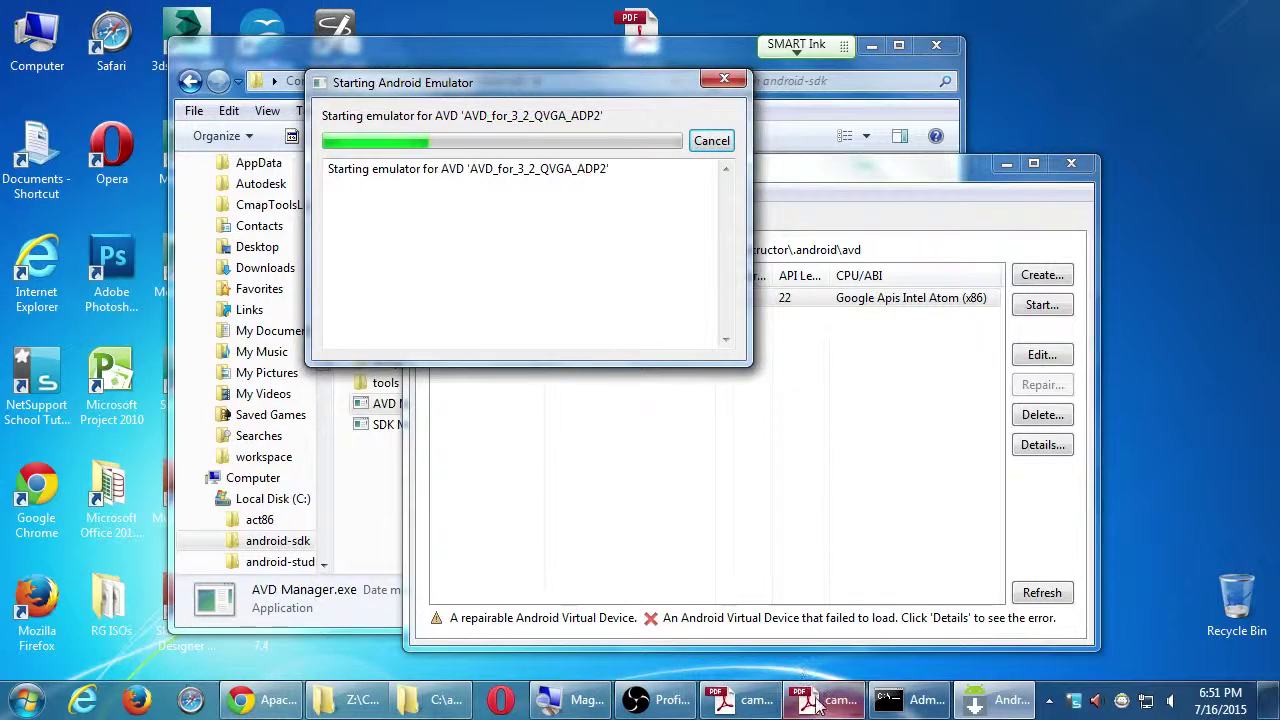
Review the closing steps of the Android Virtual Device setup in campos-2android-studio.pdf and minimize the guide
click(826, 700)
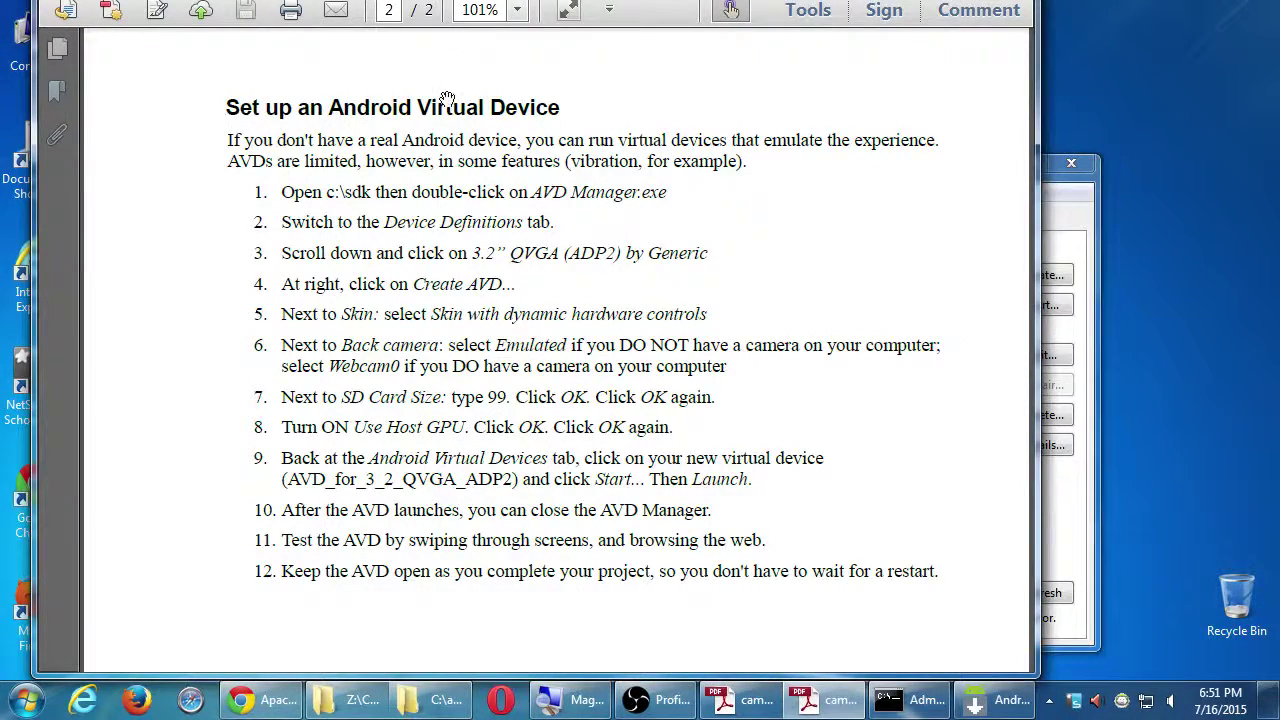
mouse_move(515, 542)
mouse_down()
mouse_move(513, 140)
mouse_move(515, 531)
mouse_up()
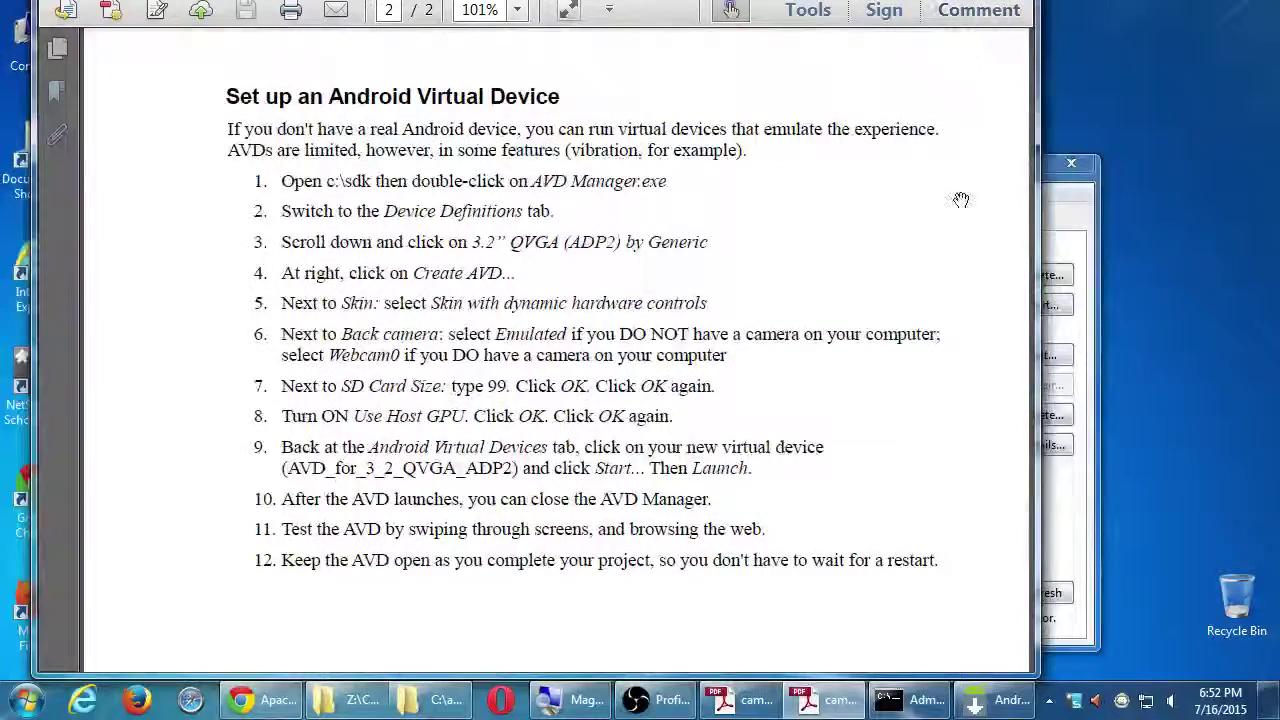
key(super+Left)
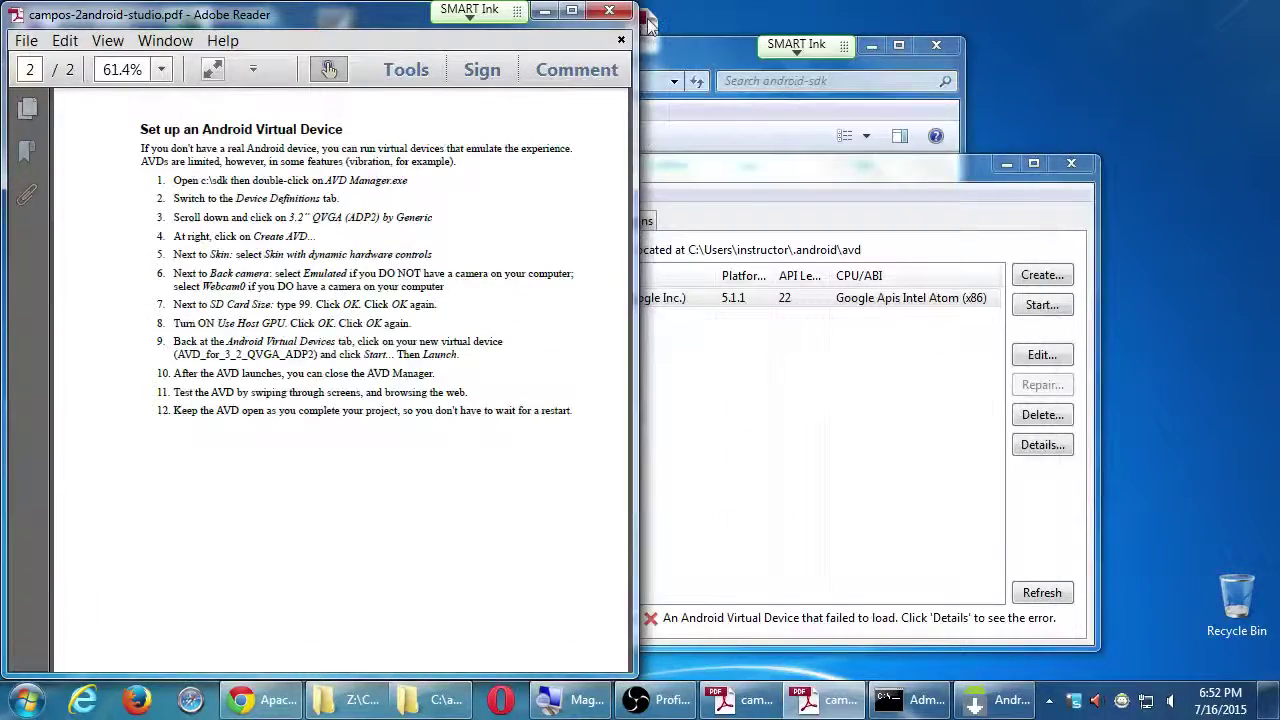
click(545, 11)
Separate the emulator window from the AVD Manager and close the AVD Manager
drag(611, 156, 737, 92)
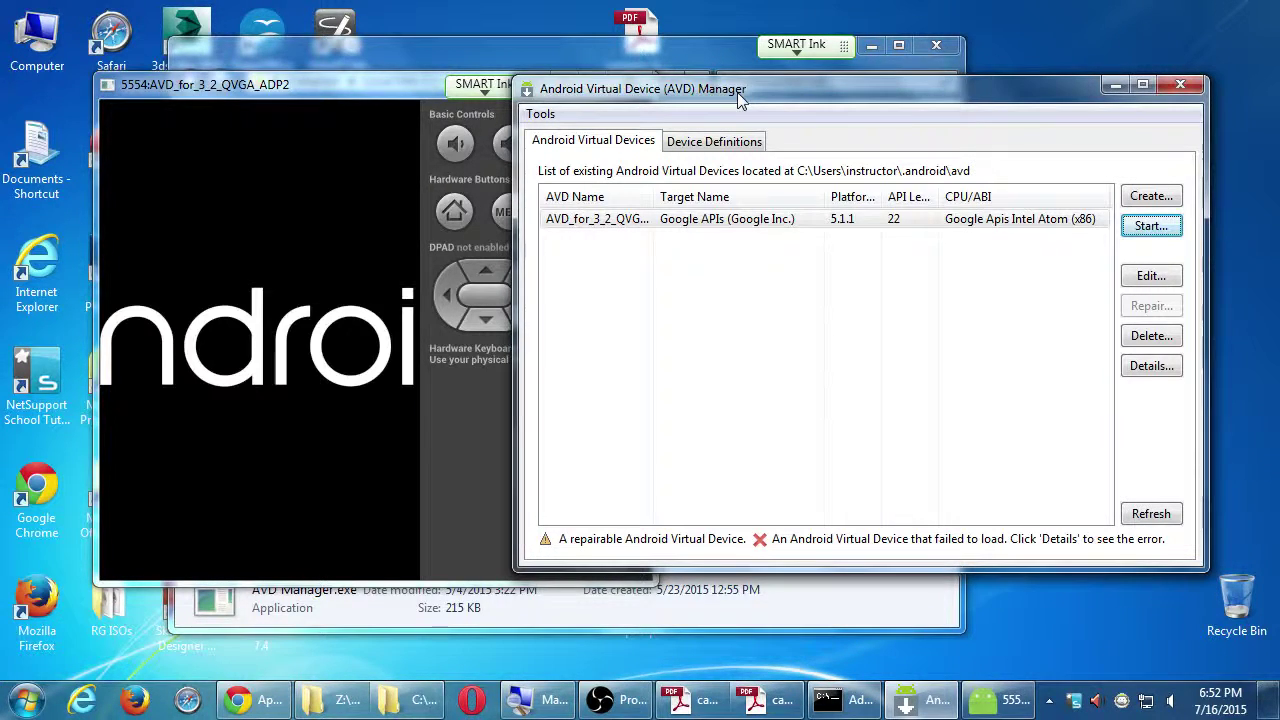
drag(342, 90, 1098, 551)
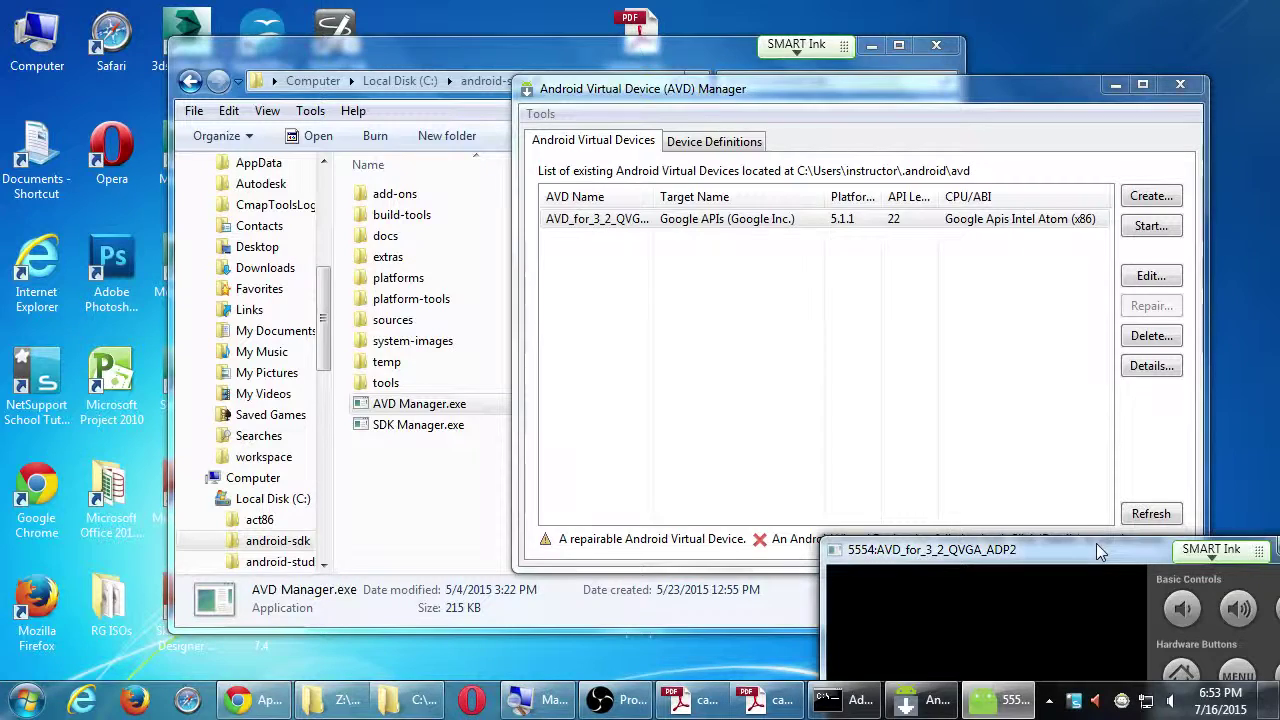
drag(1096, 543, 637, 56)
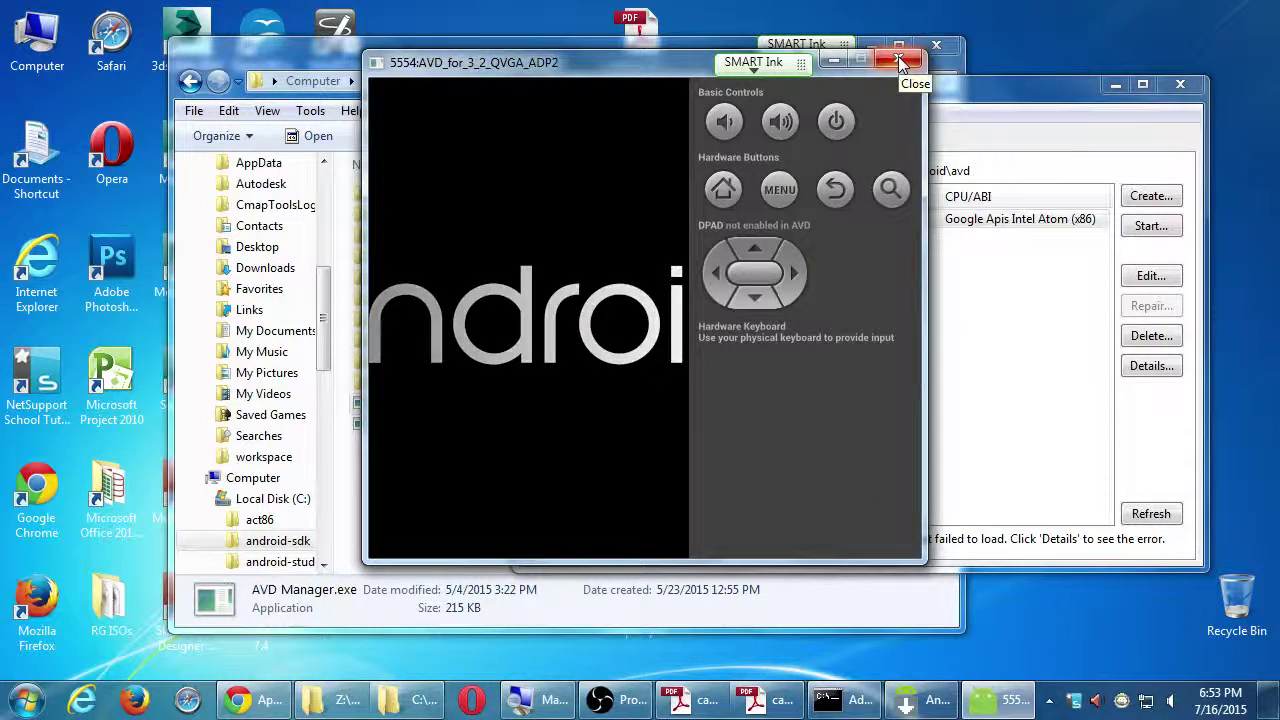
drag(674, 72, 507, 119)
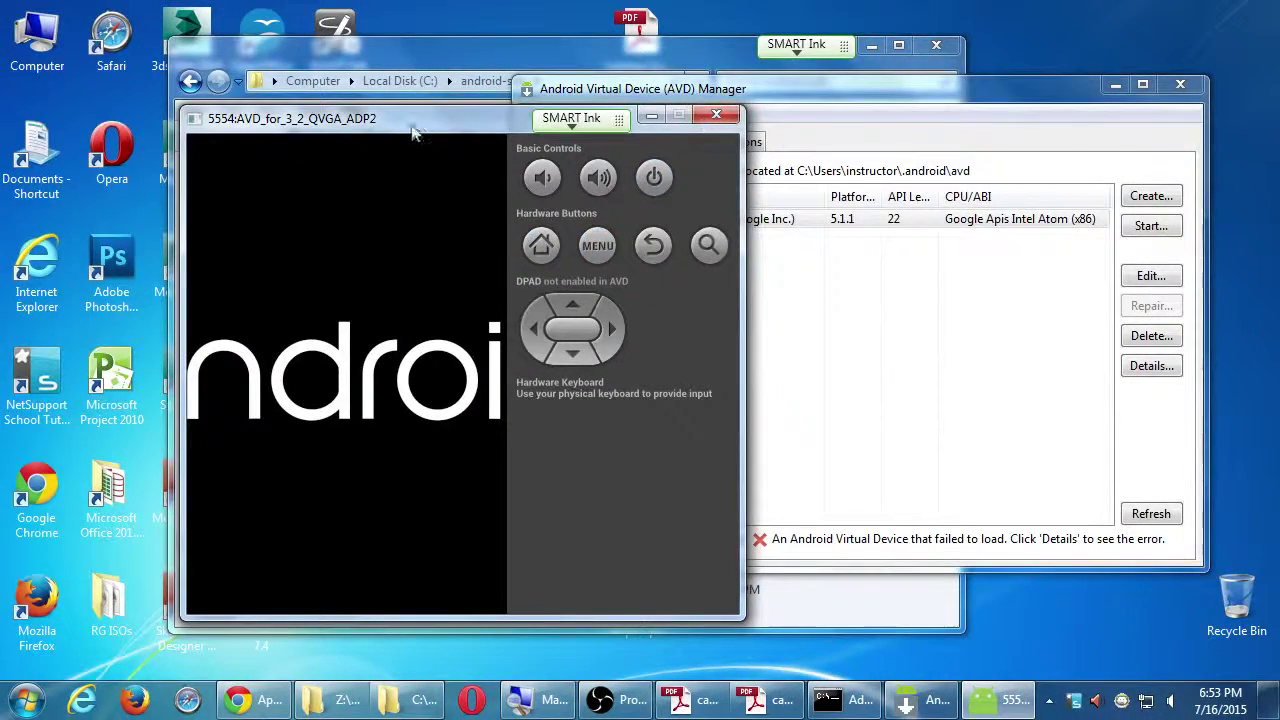
drag(412, 133, 242, 168)
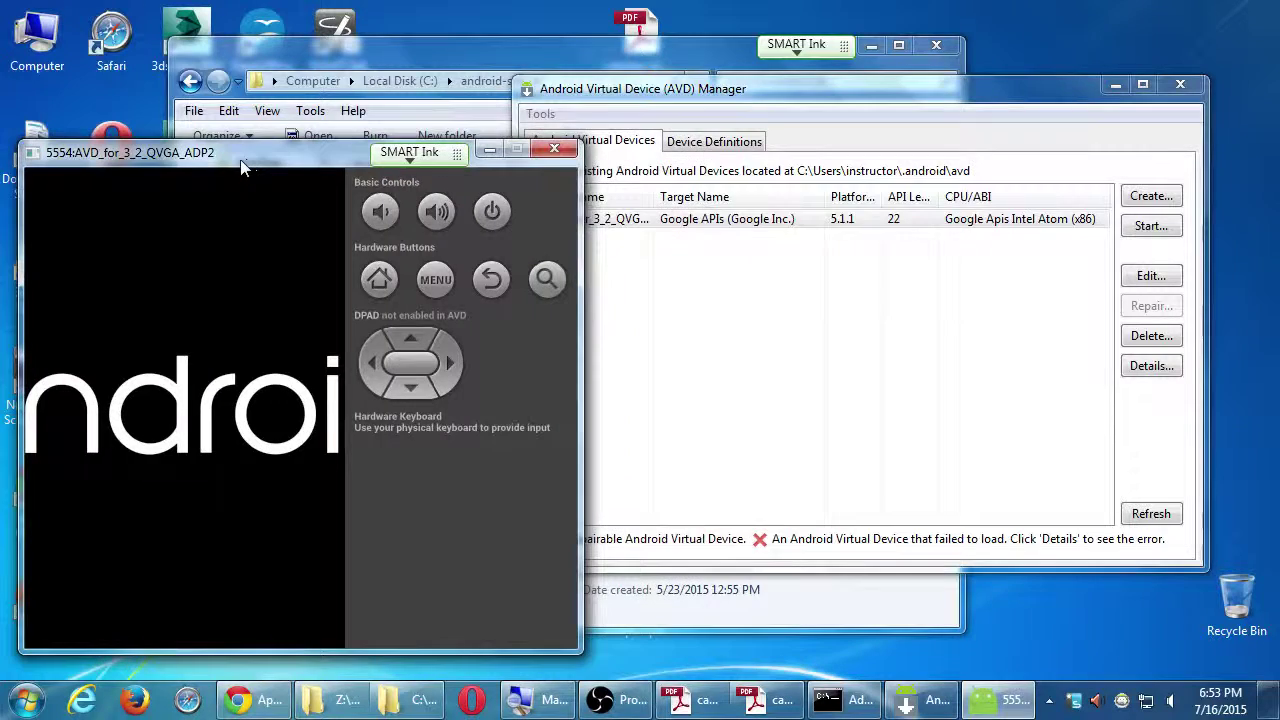
click(717, 270)
drag(822, 94, 714, 86)
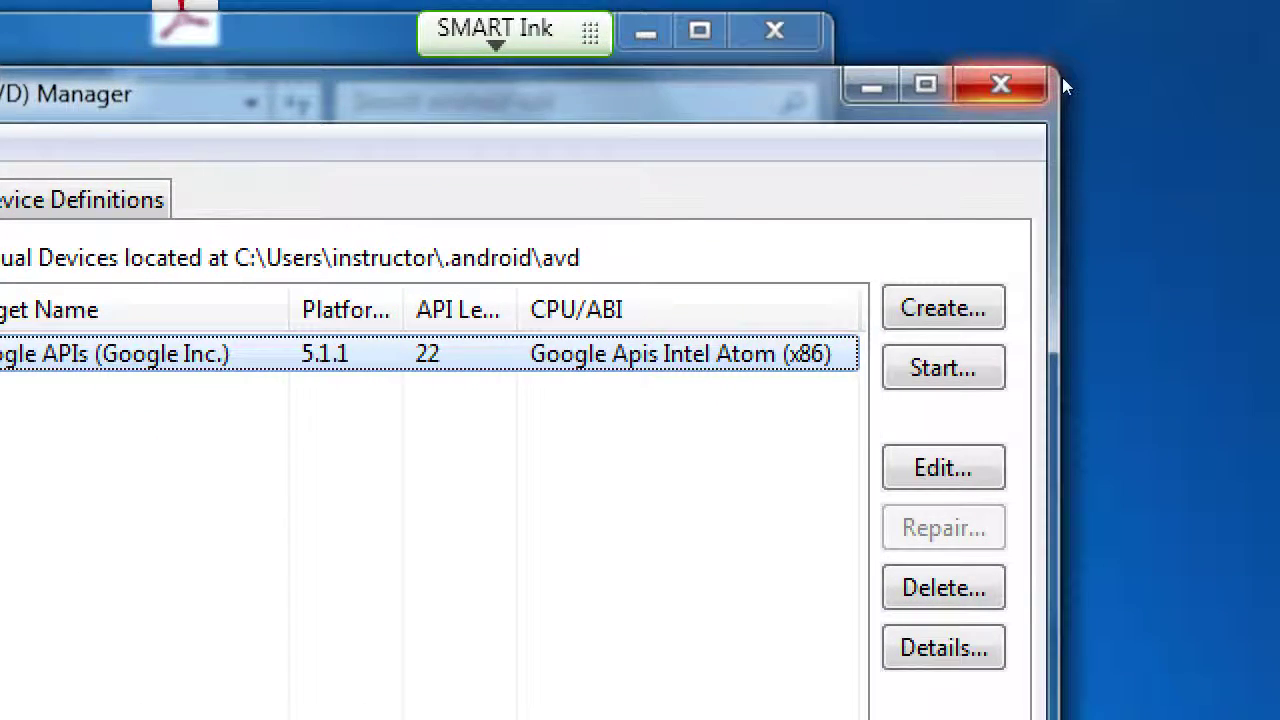
click(1000, 84)
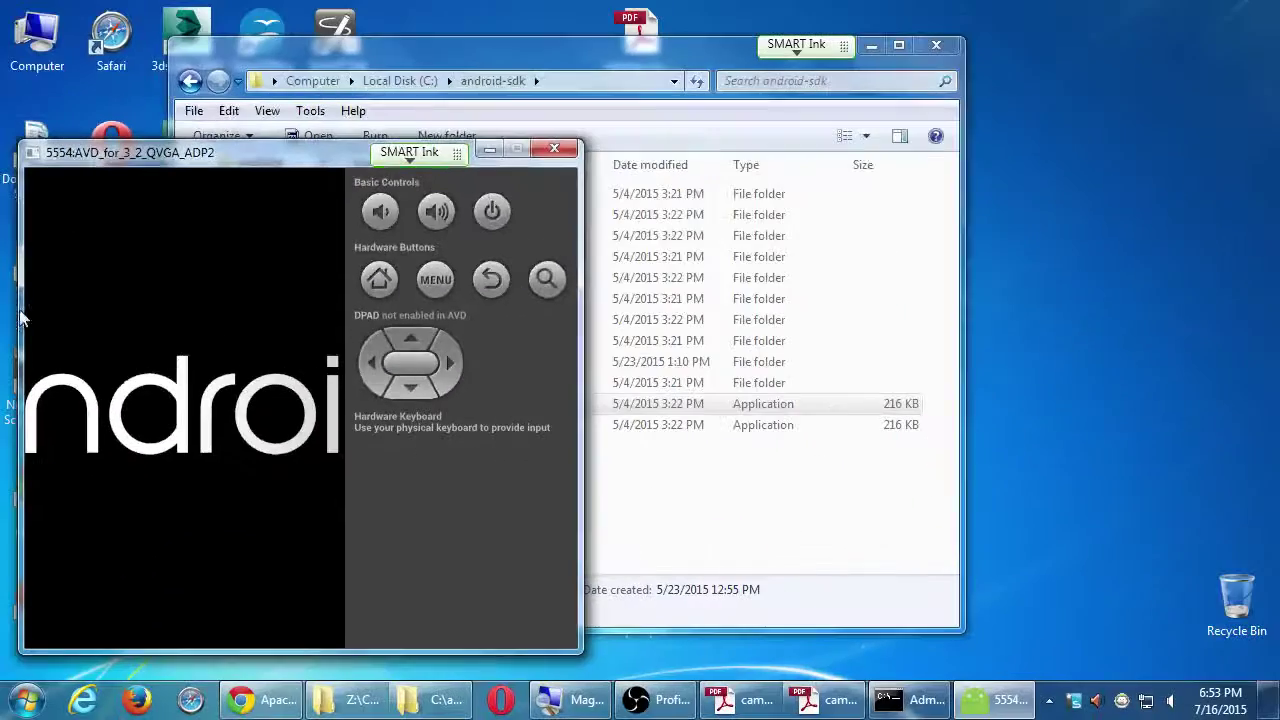
Move the emulator window off the android-sdk file list and close that folder window
drag(267, 157, 960, 165)
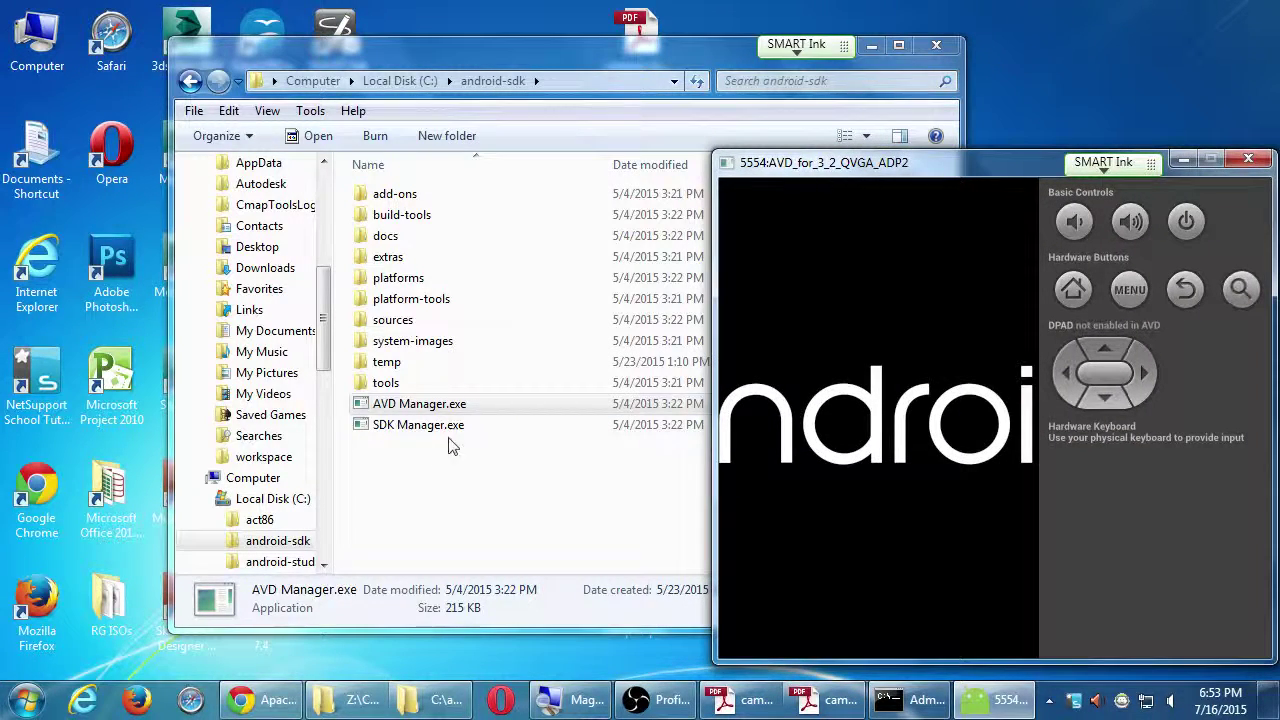
click(439, 486)
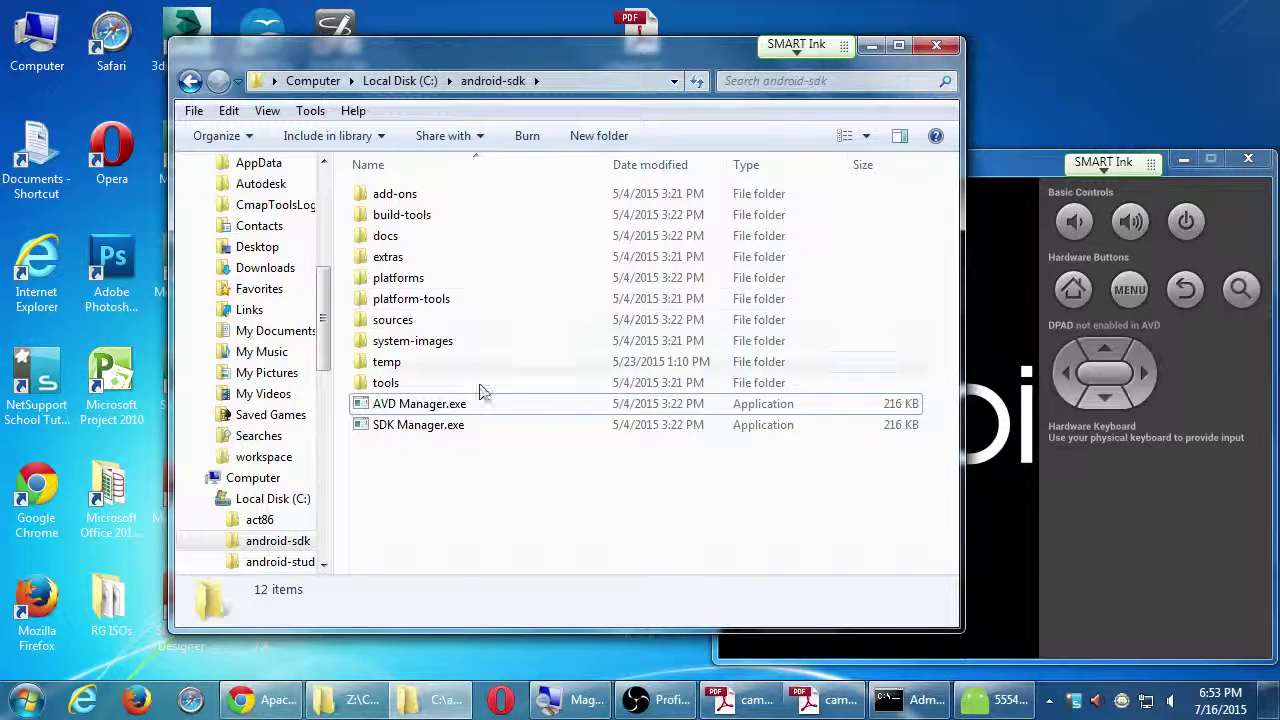
click(937, 45)
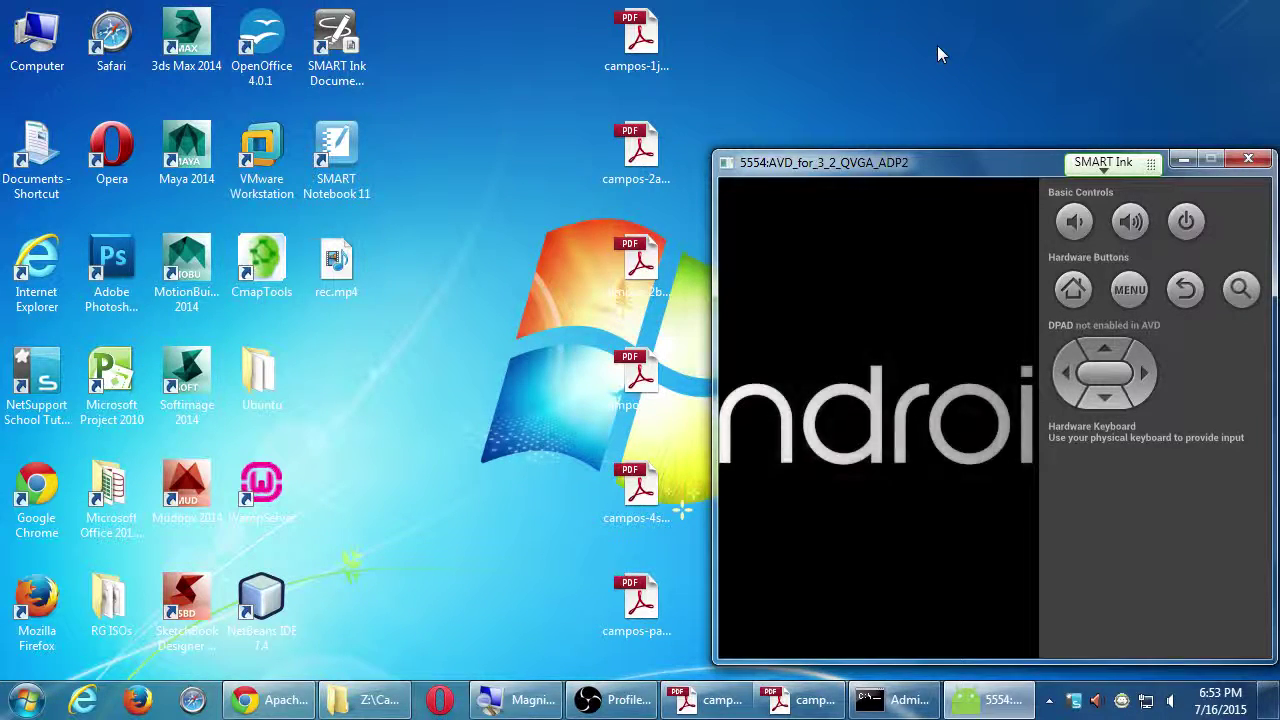
Close campos-2android-studio.pdf and the Z: drive folder window, and minimize campos-3nodejs_cordova.pdf
click(716, 701)
click(800, 700)
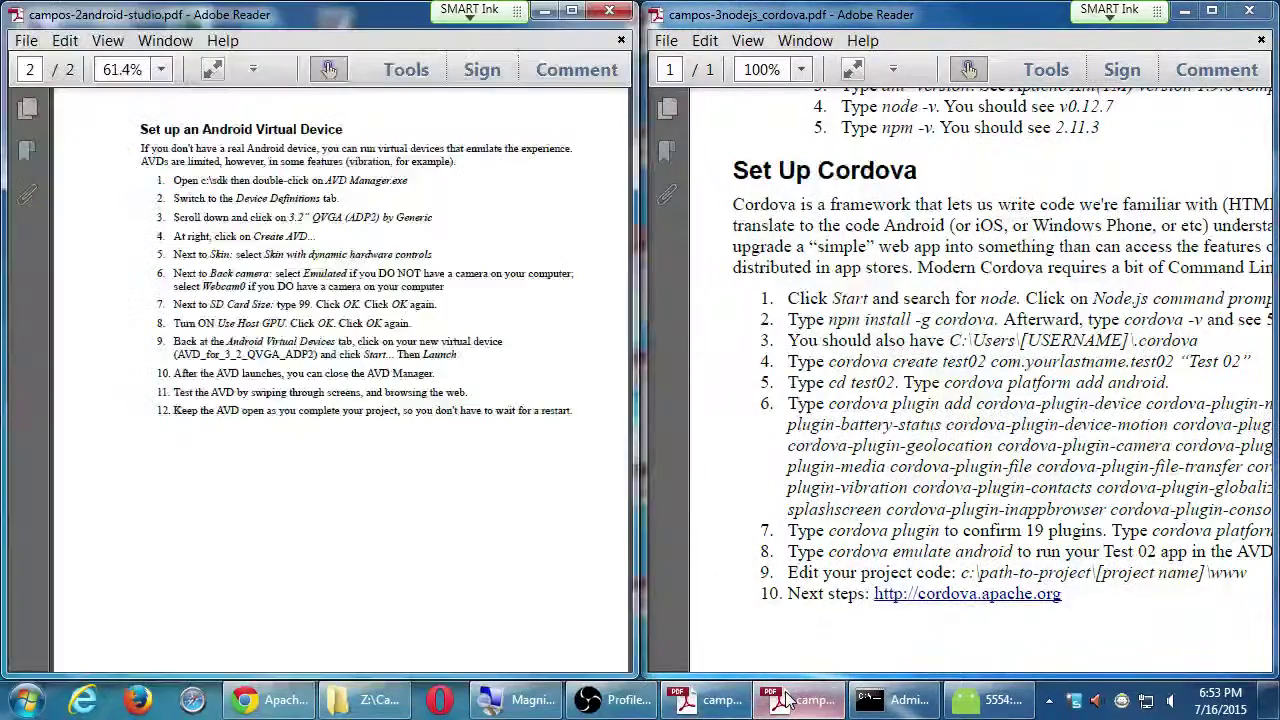
click(609, 10)
click(1180, 12)
mouse_move(1034, 160)
mouse_down()
mouse_move(1014, 104)
mouse_move(1022, 157)
mouse_up()
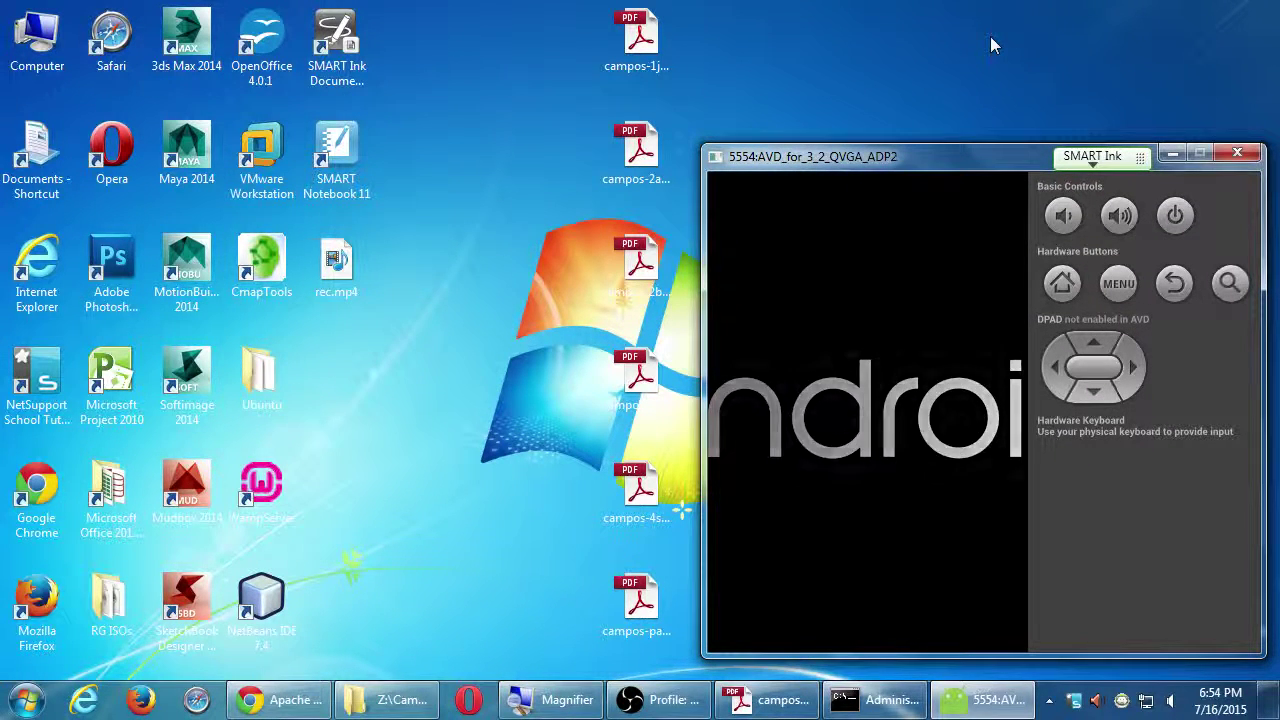
click(395, 699)
click(925, 10)
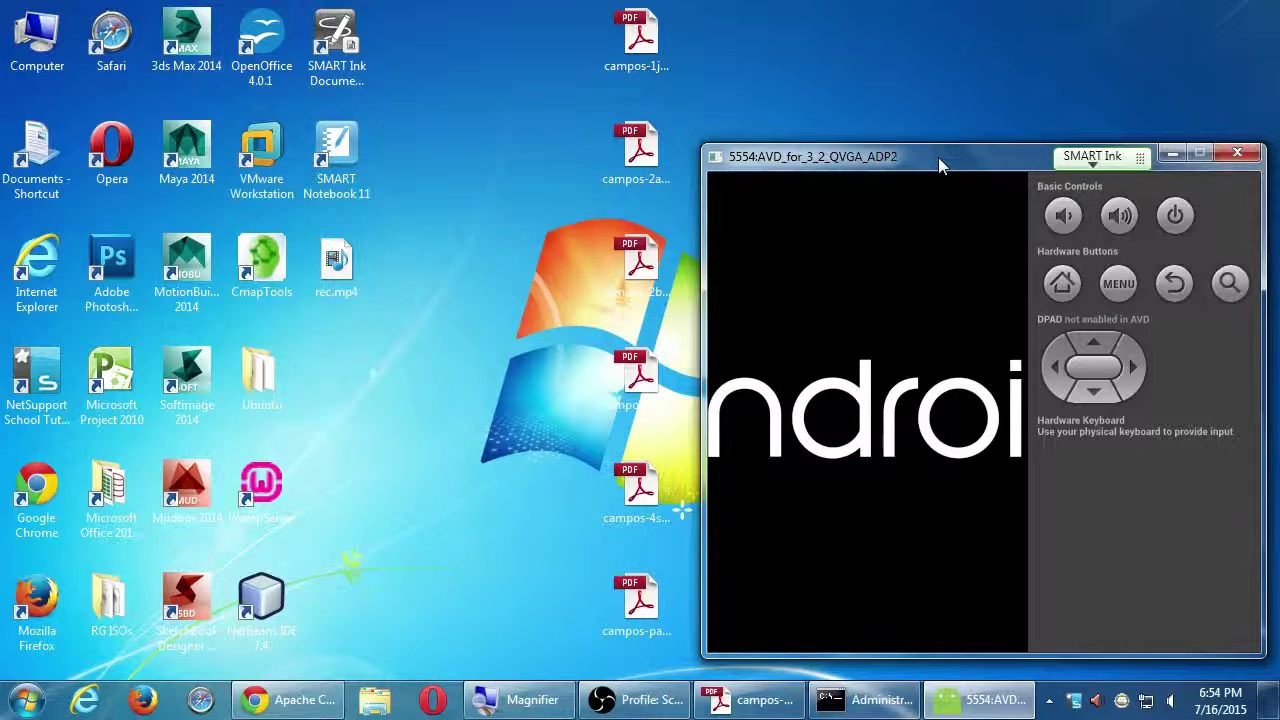
Arrange campos-3nodejs_cordova.pdf beside the emulator, widened so that its full text lines fit
drag(779, 159, 1019, 165)
click(772, 683)
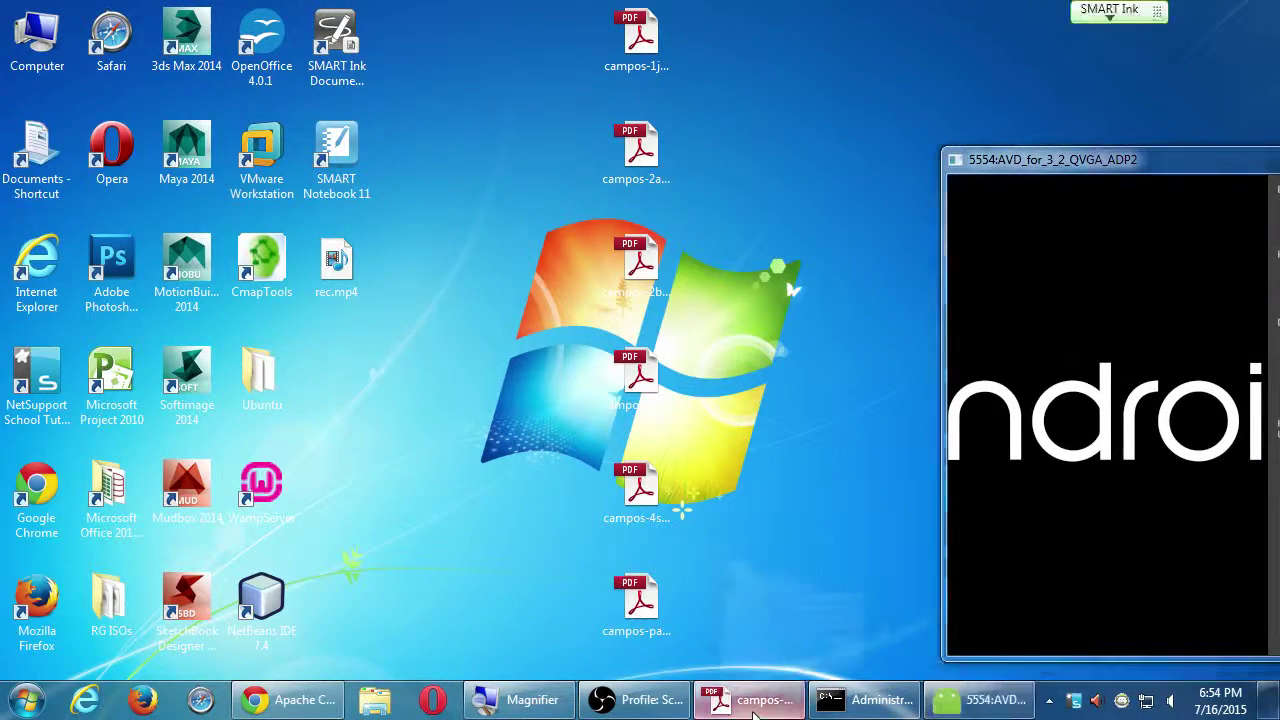
drag(838, 22, 196, 37)
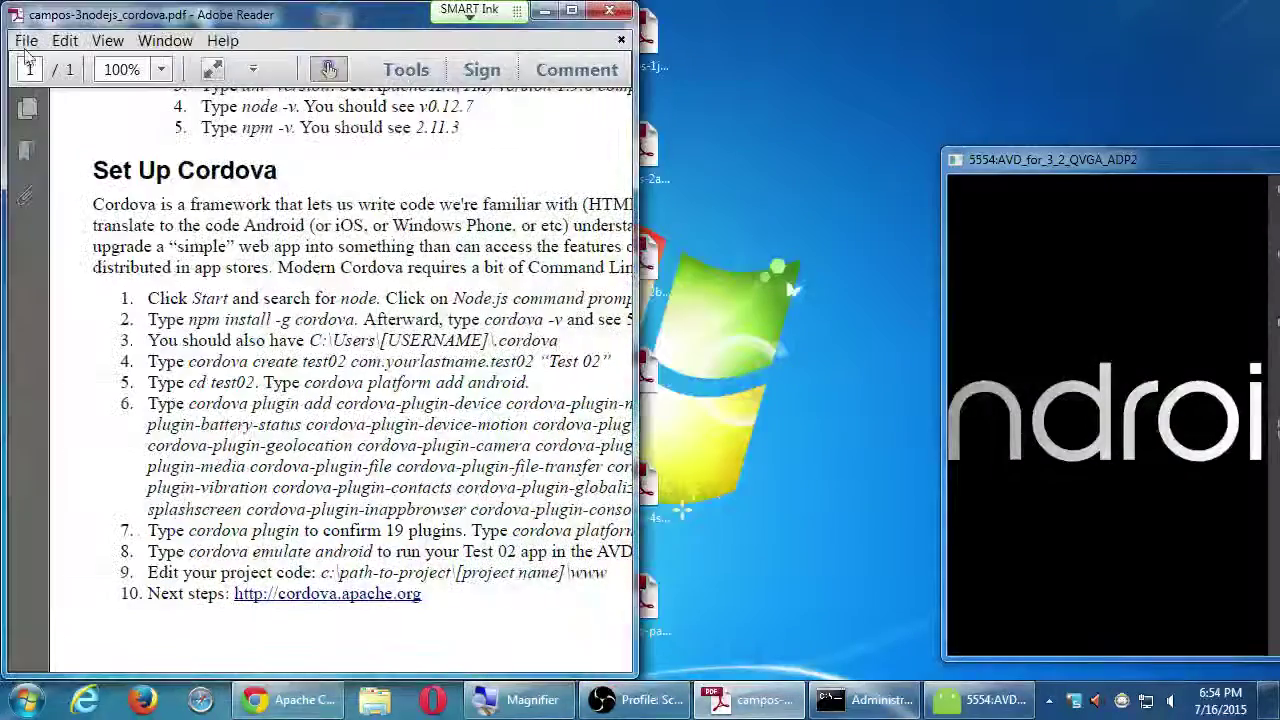
drag(636, 455, 922, 484)
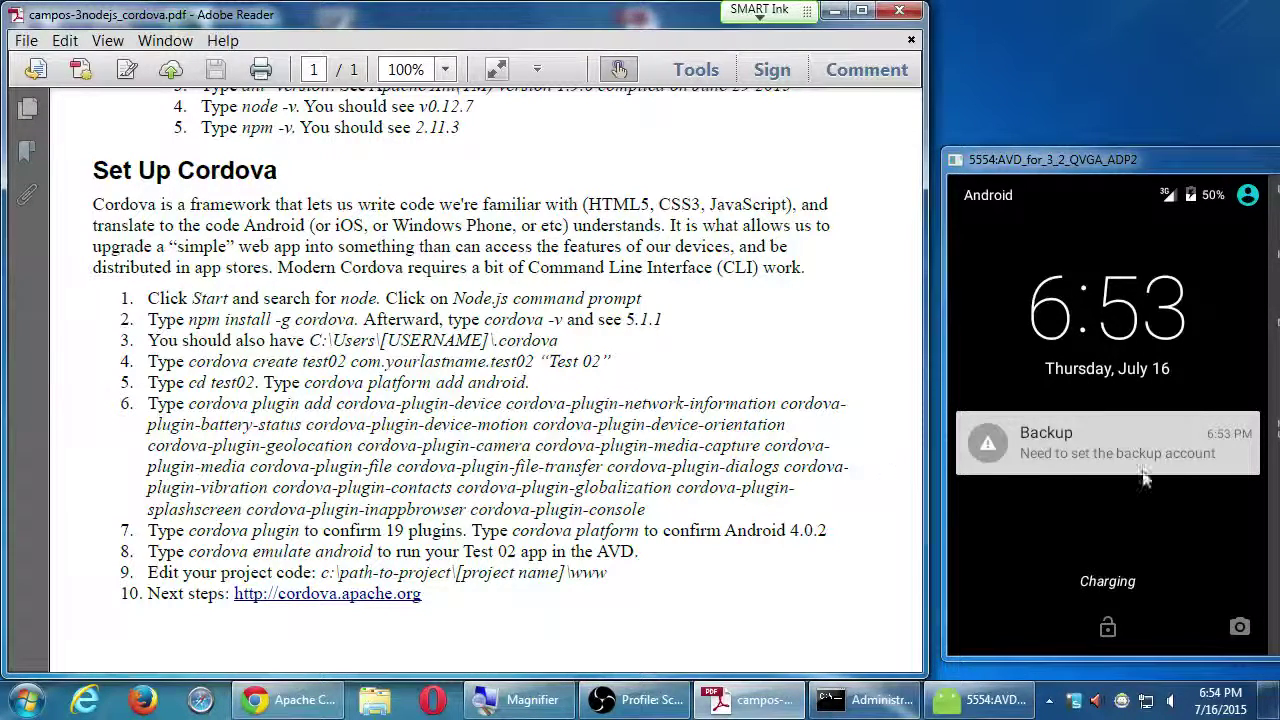
Unlock the emulated Android device and dismiss the home screen's welcome tip
click(1149, 591)
drag(1157, 578, 1175, 164)
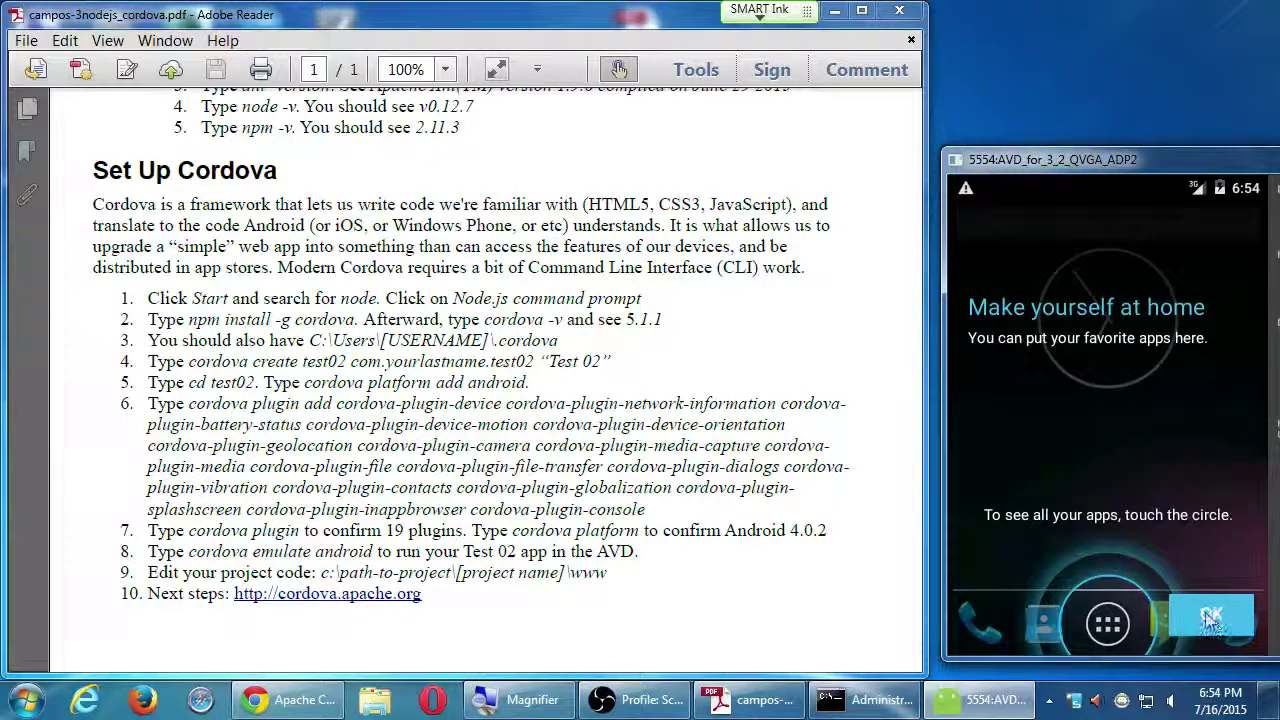
click(1202, 610)
click(1207, 613)
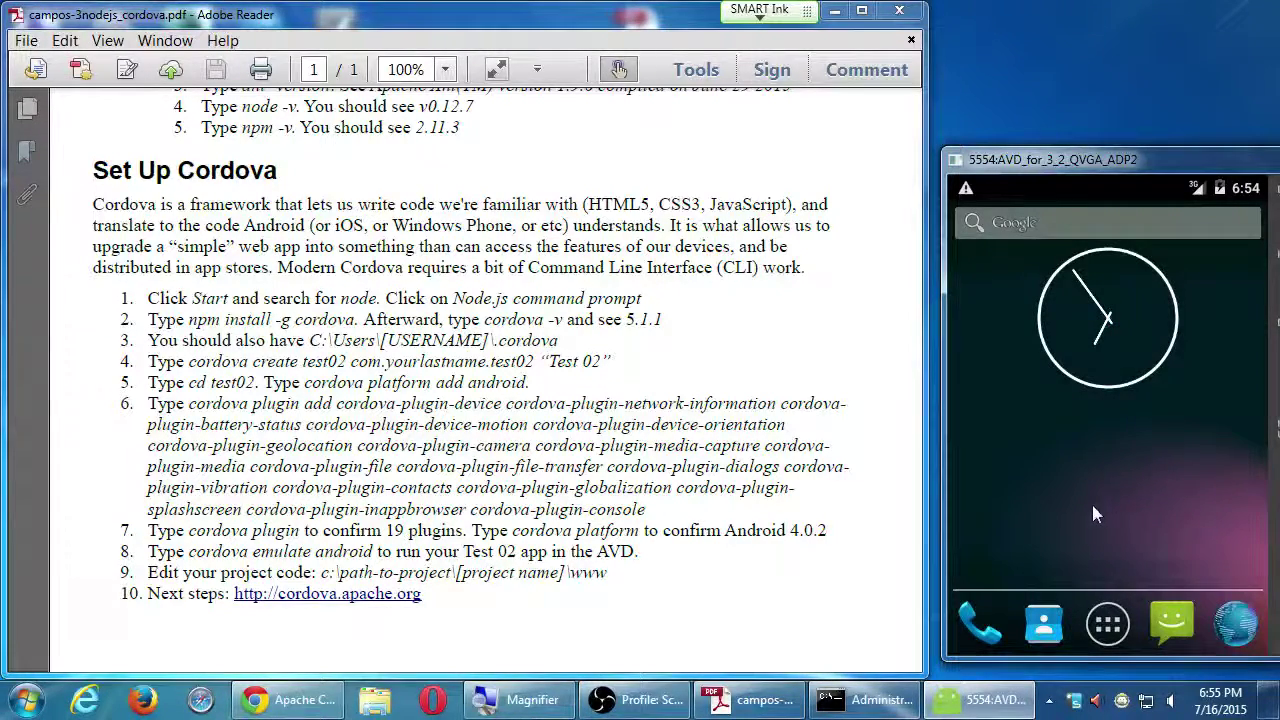
View the emulator's full app list, dismissing its tip, and return to the Android home screen
click(1108, 624)
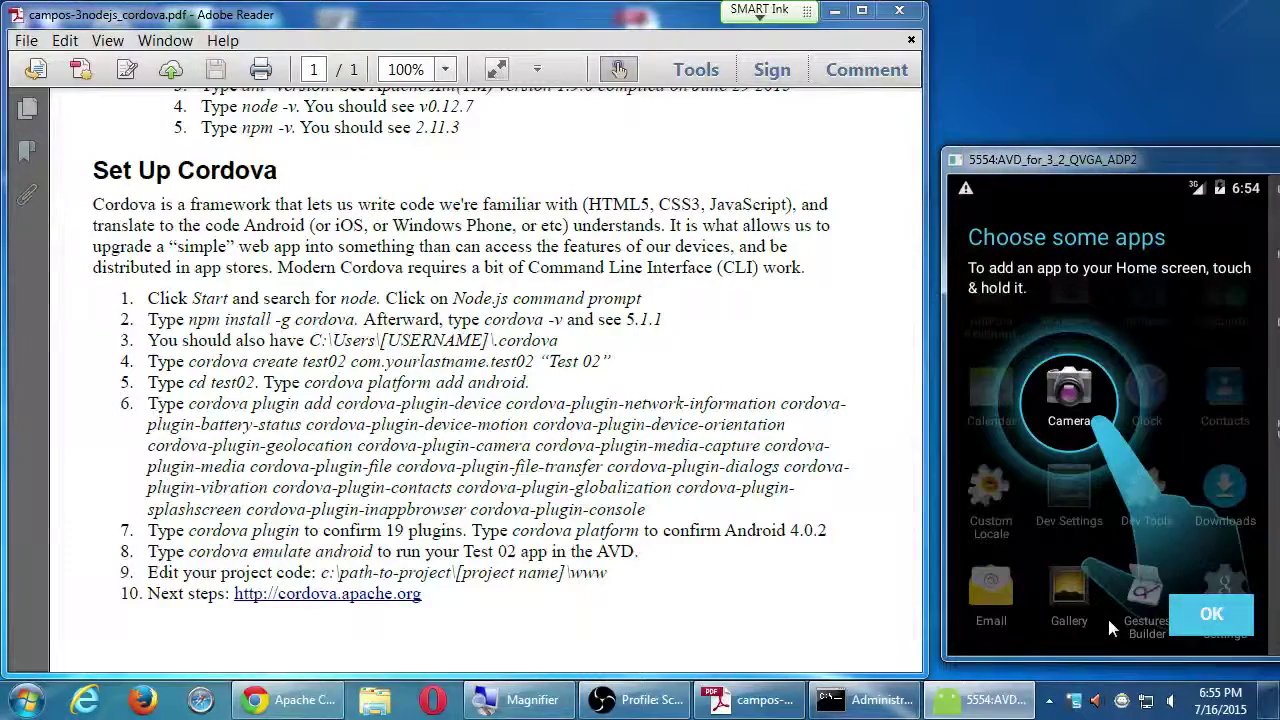
click(1232, 616)
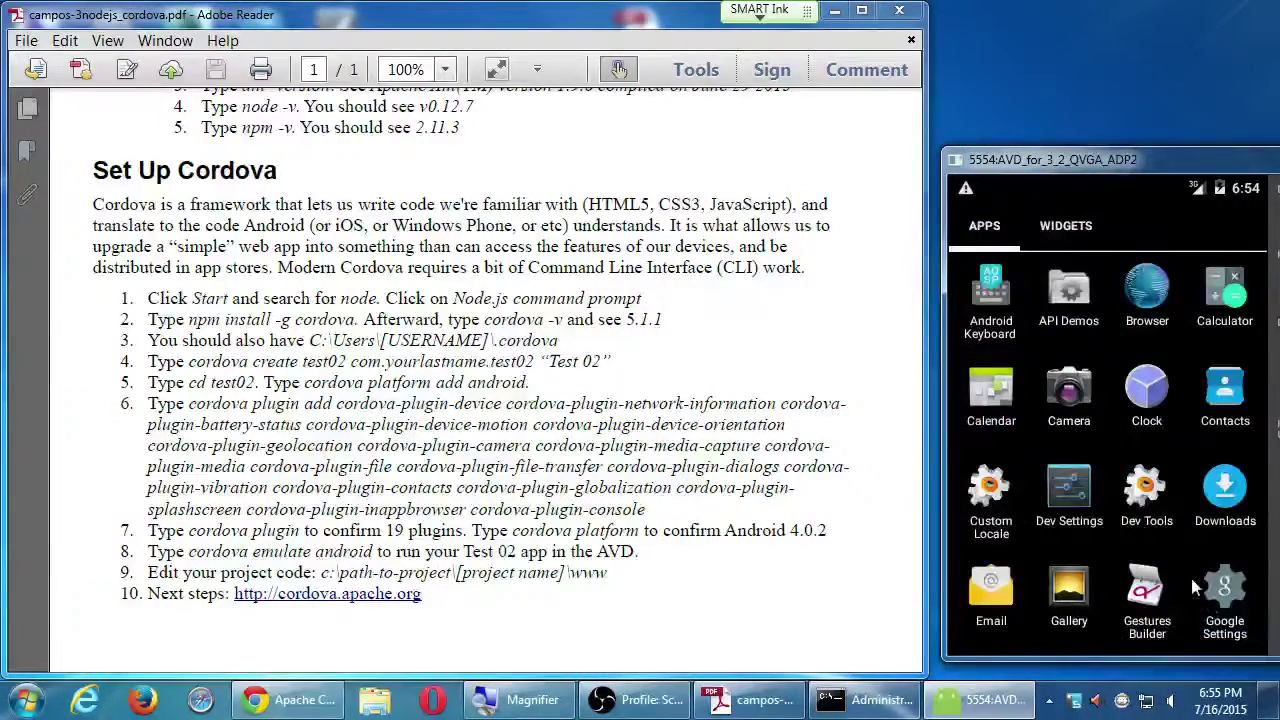
drag(1177, 167, 1046, 150)
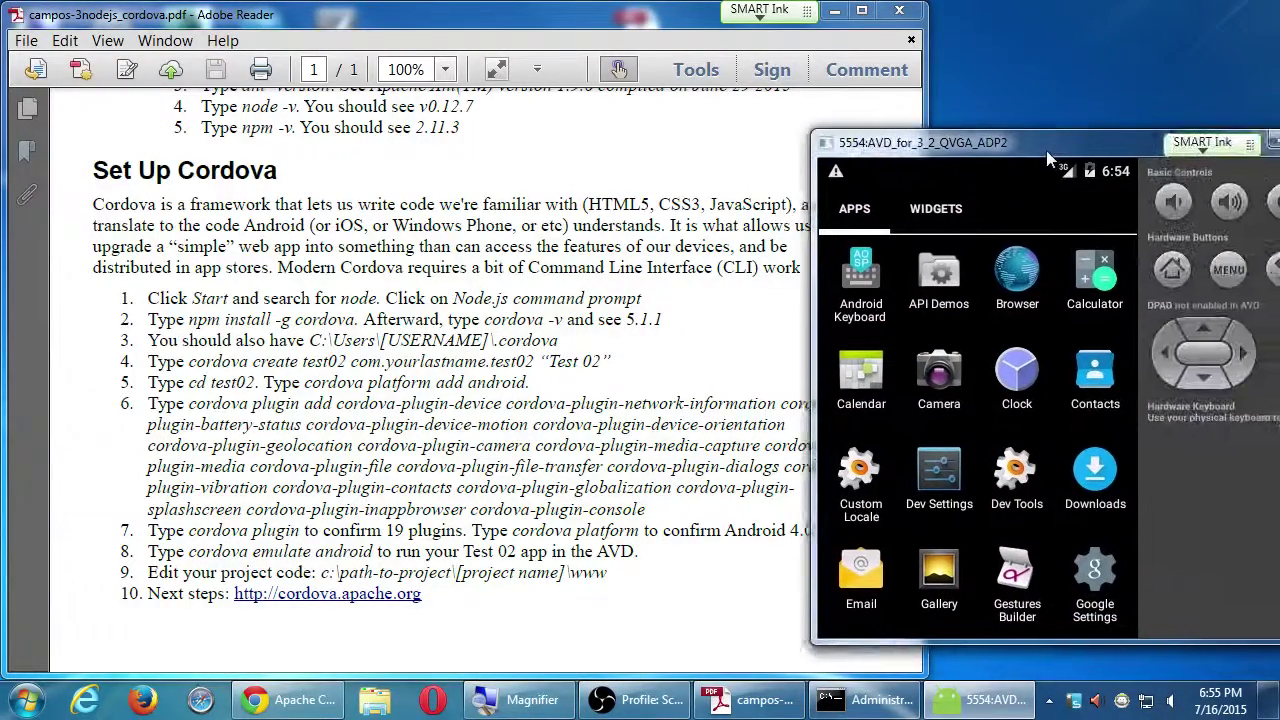
click(1172, 270)
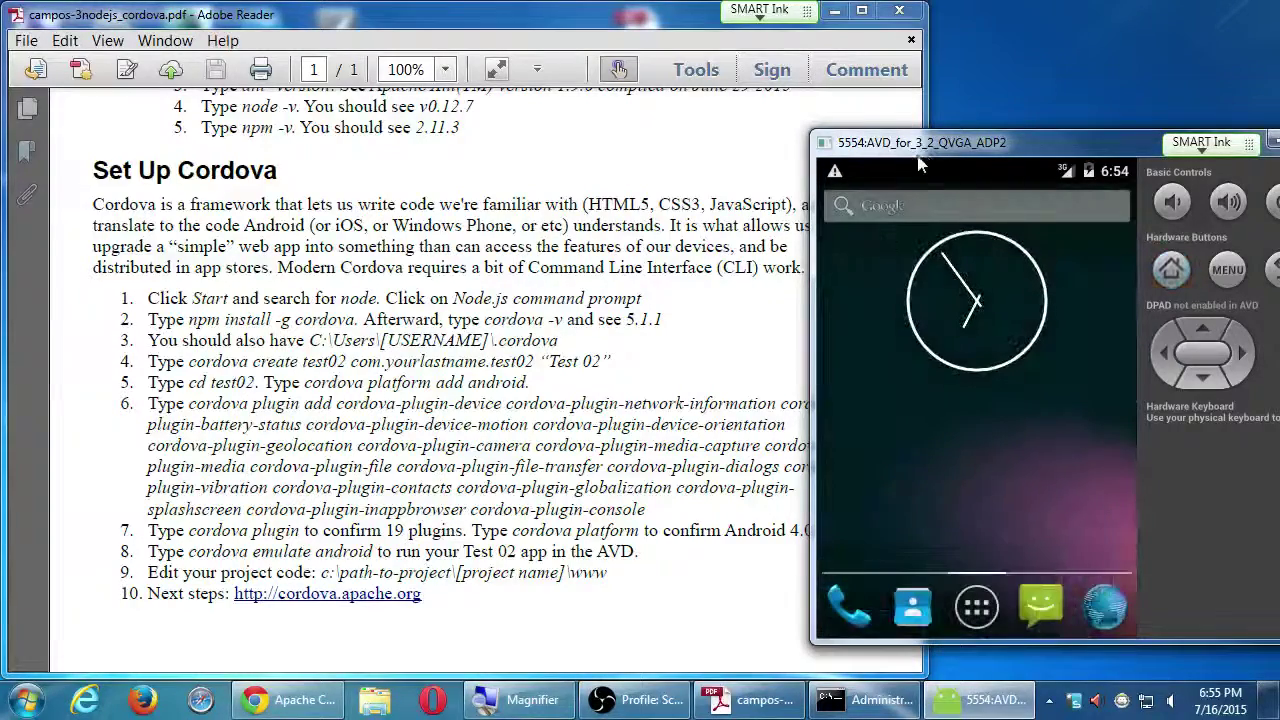
drag(879, 152, 1010, 172)
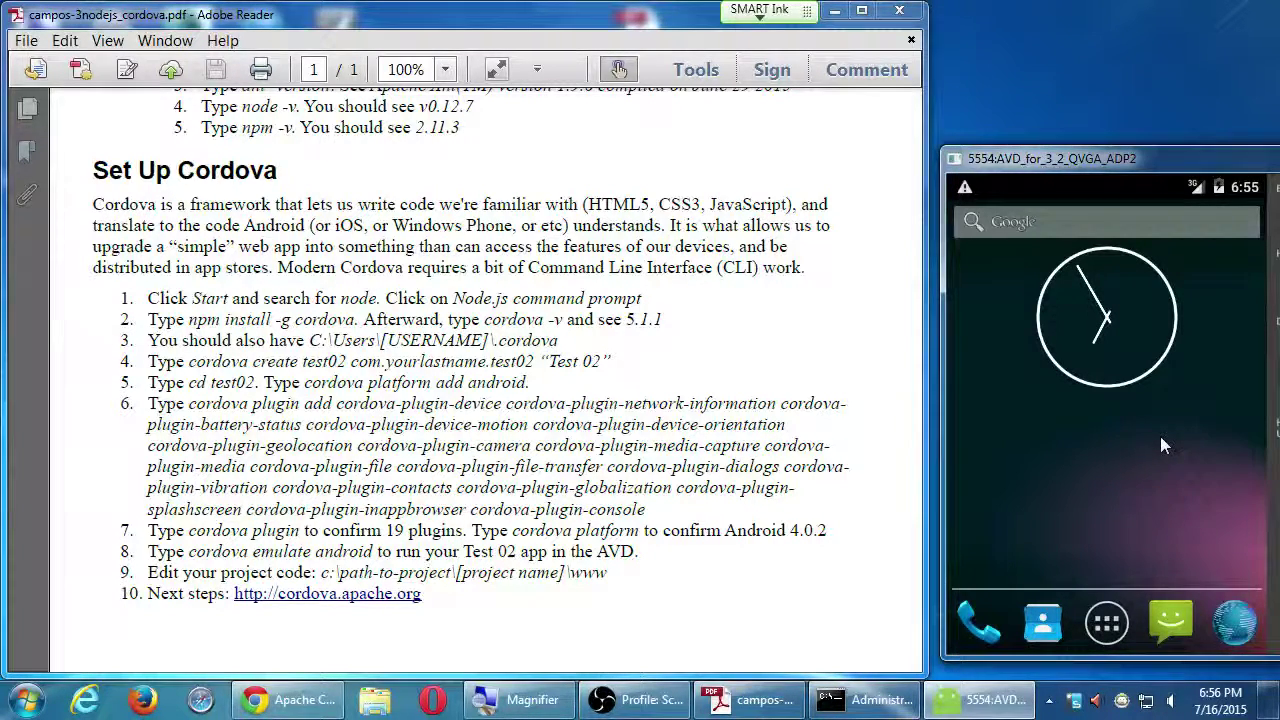
Run cordova -v in the Node.js command prompt and compare the version with the Set Up Cordova guide
key(super+plus)
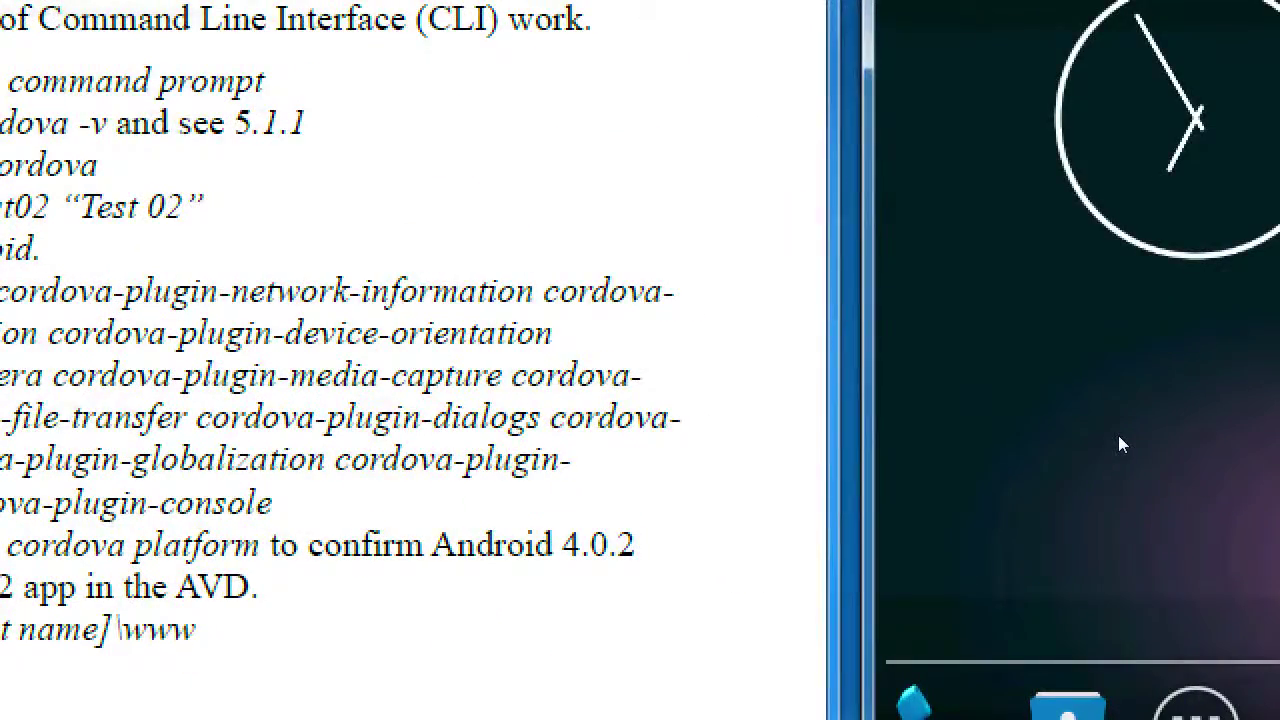
key(alt+Tab)
key(alt+Tab)
key(alt+Tab)
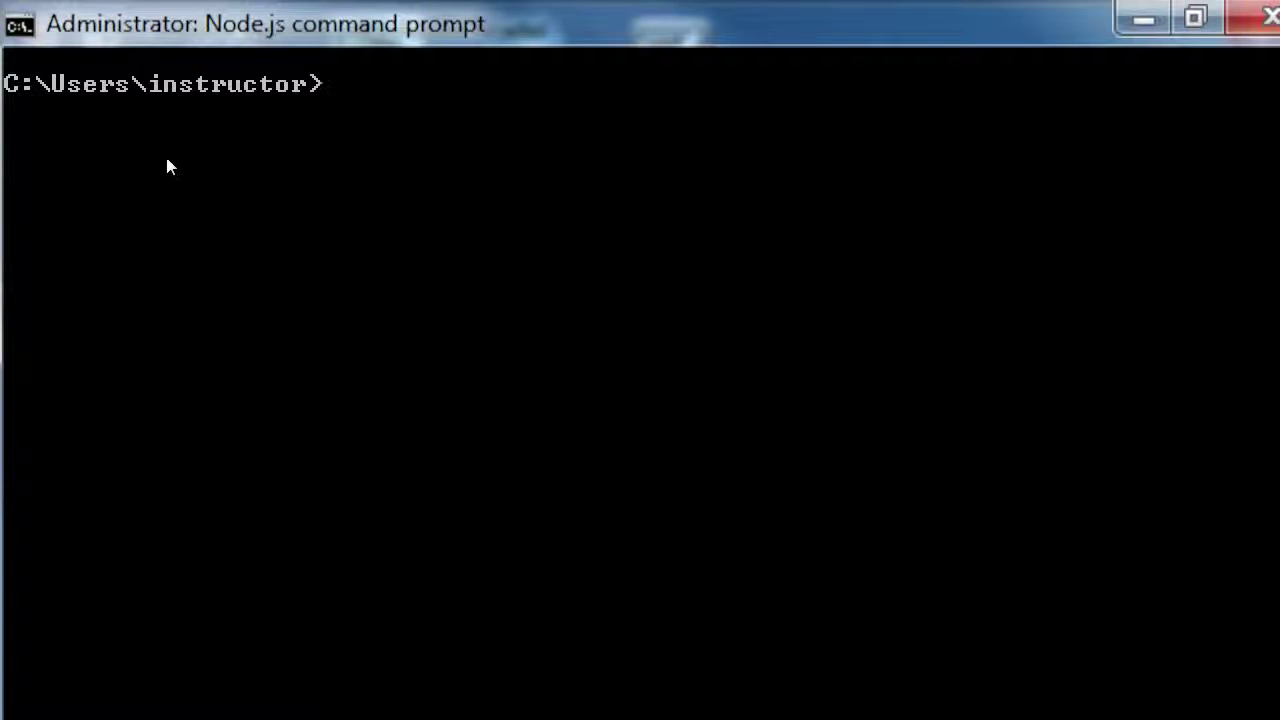
text(cordova -v)
key(Return)
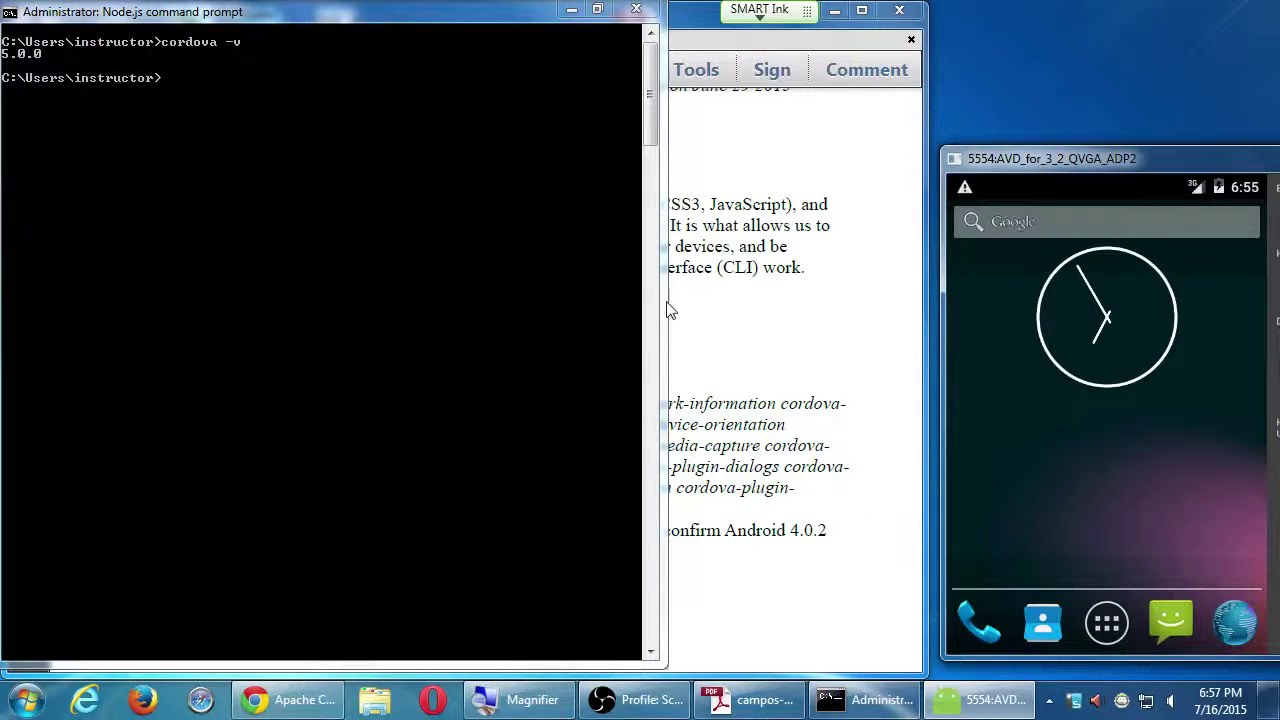
click(735, 262)
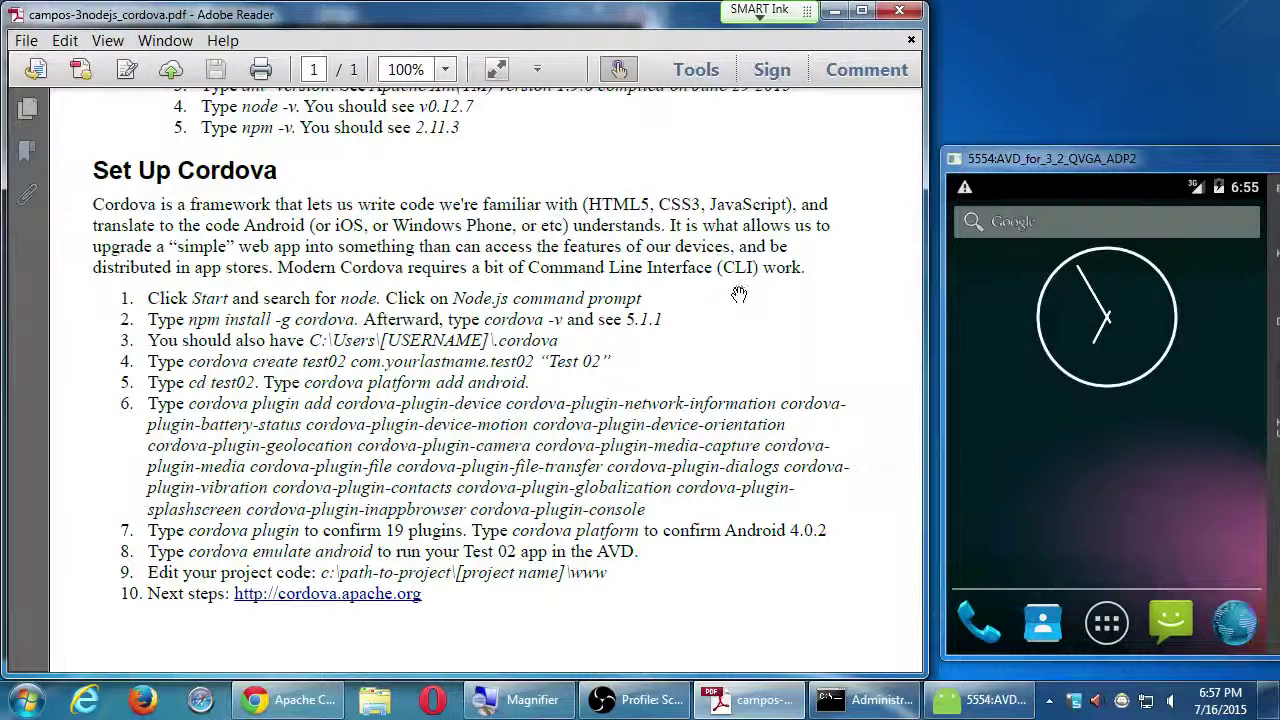
drag(182, 21, 392, 114)
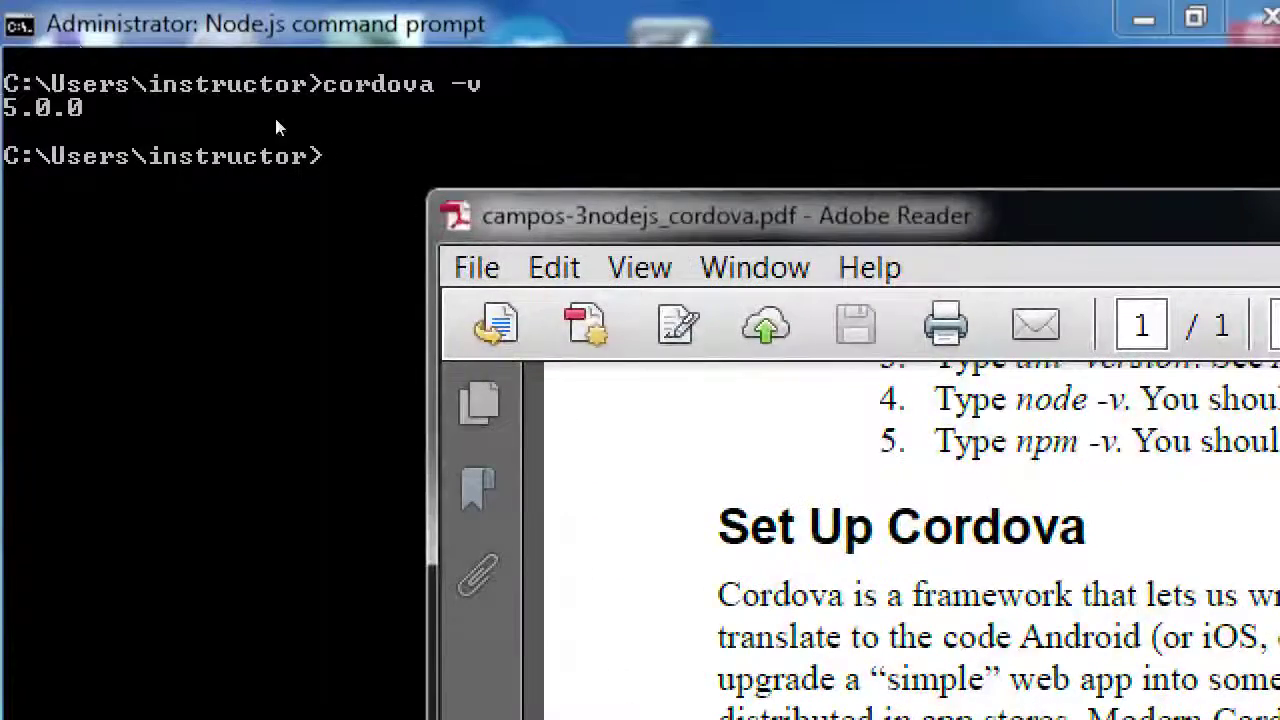
Change the Node.js command prompt's working directory to the desktop with cd desktop
click(276, 127)
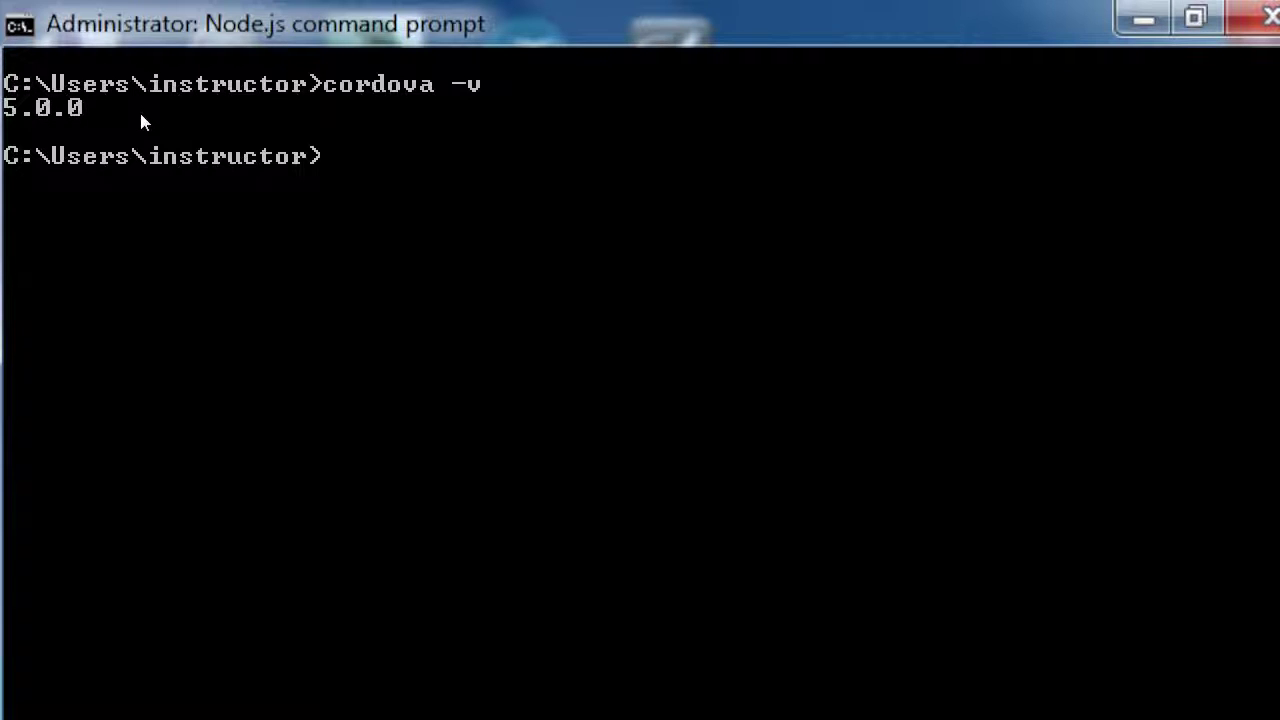
text(cd desktop)
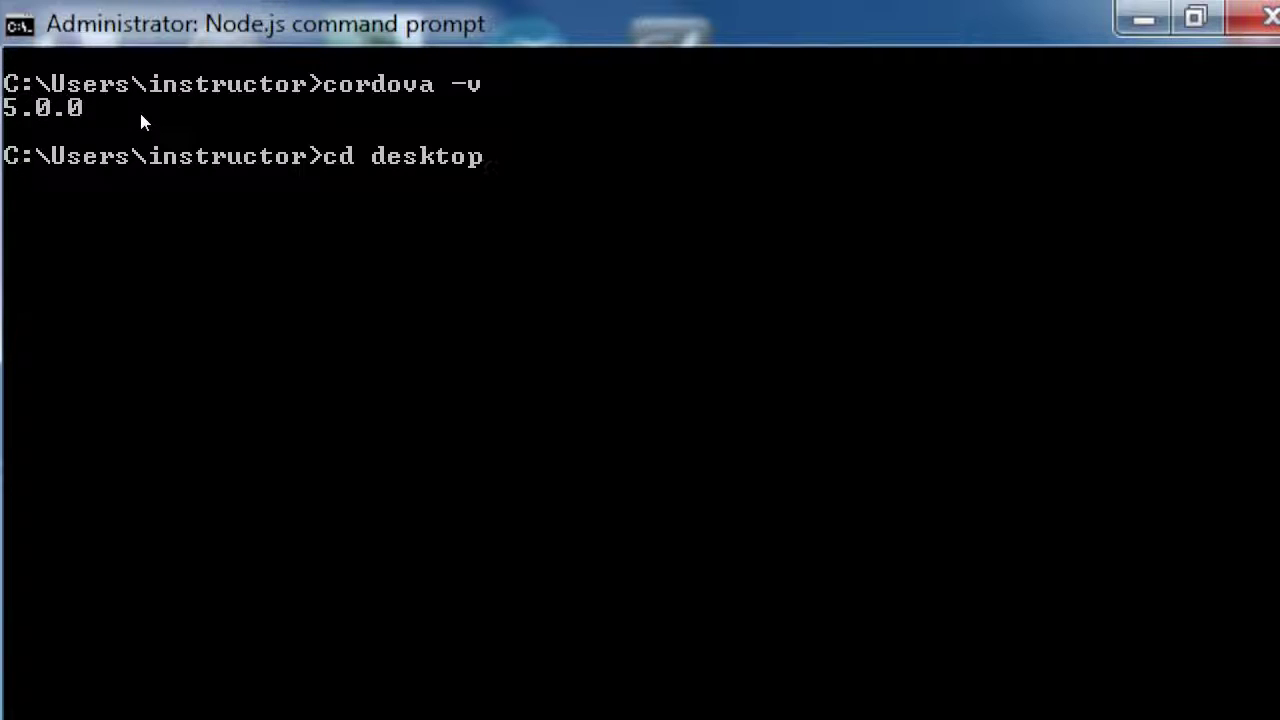
key(Return)
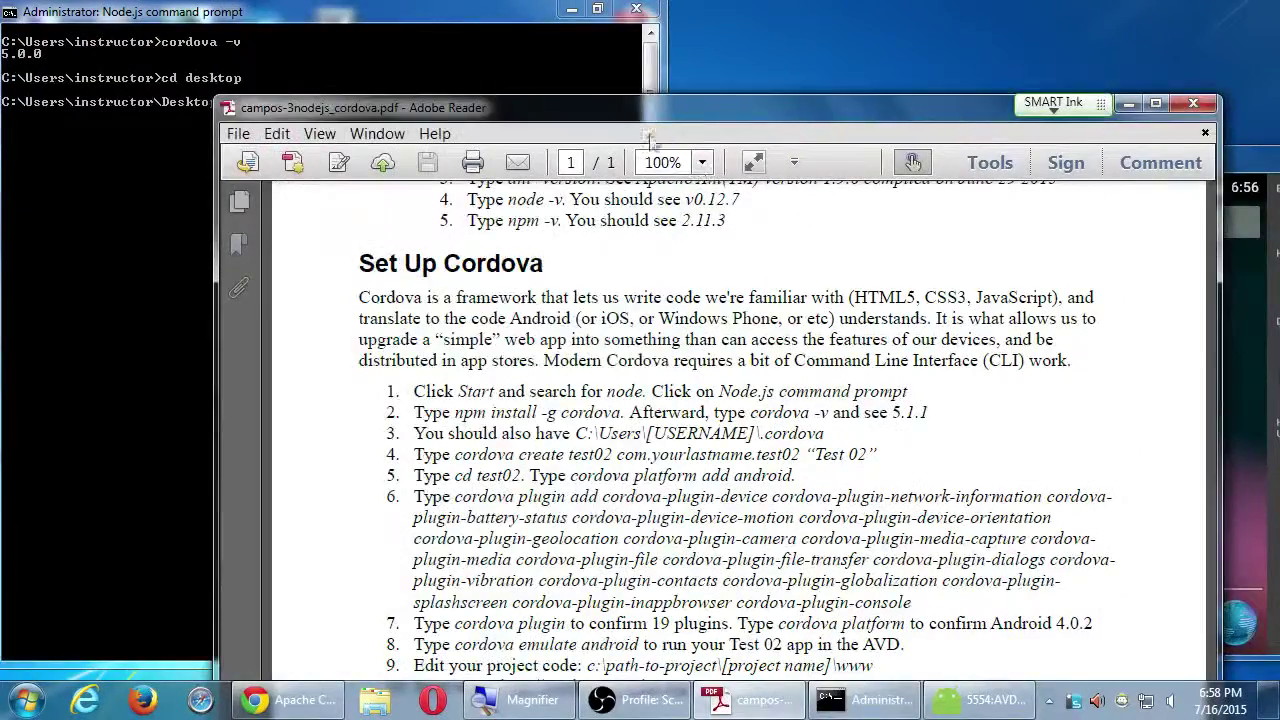
Place campos-3nodejs_cordova.pdf beside the Node.js command prompt and begin entering the cordova create command in the Desktop directory
drag(616, 104, 1279, 120)
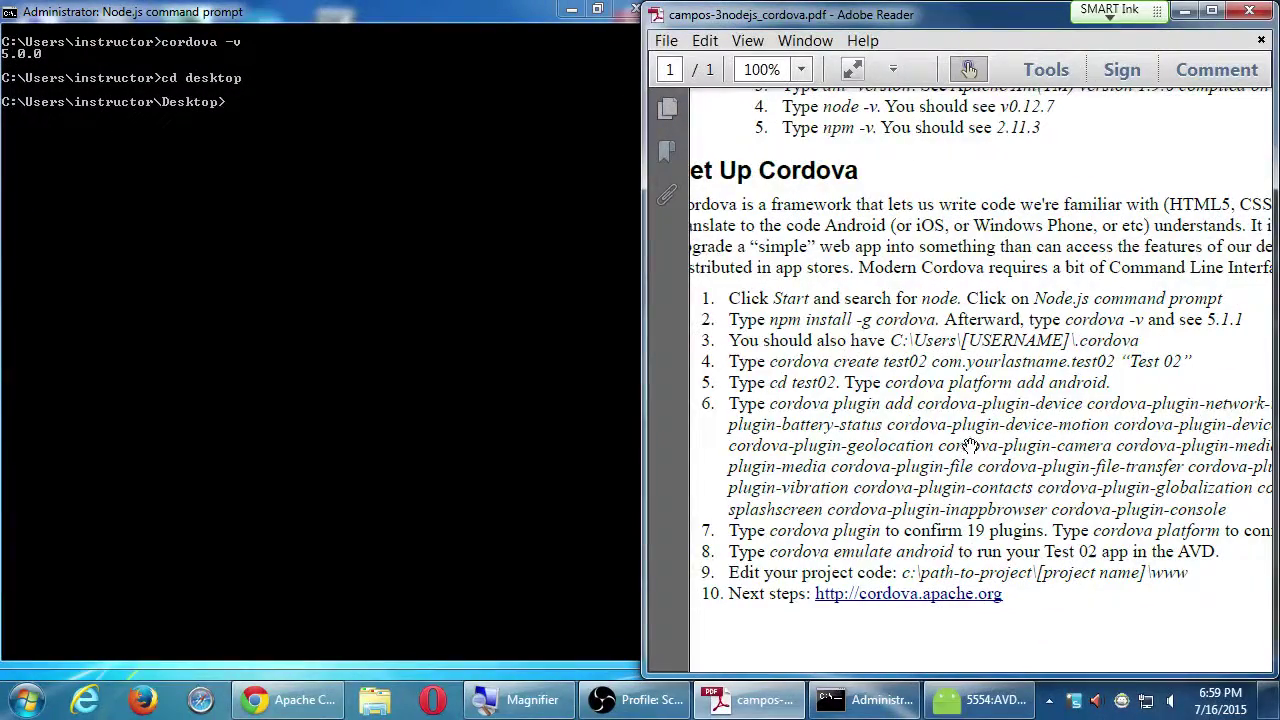
click(309, 259)
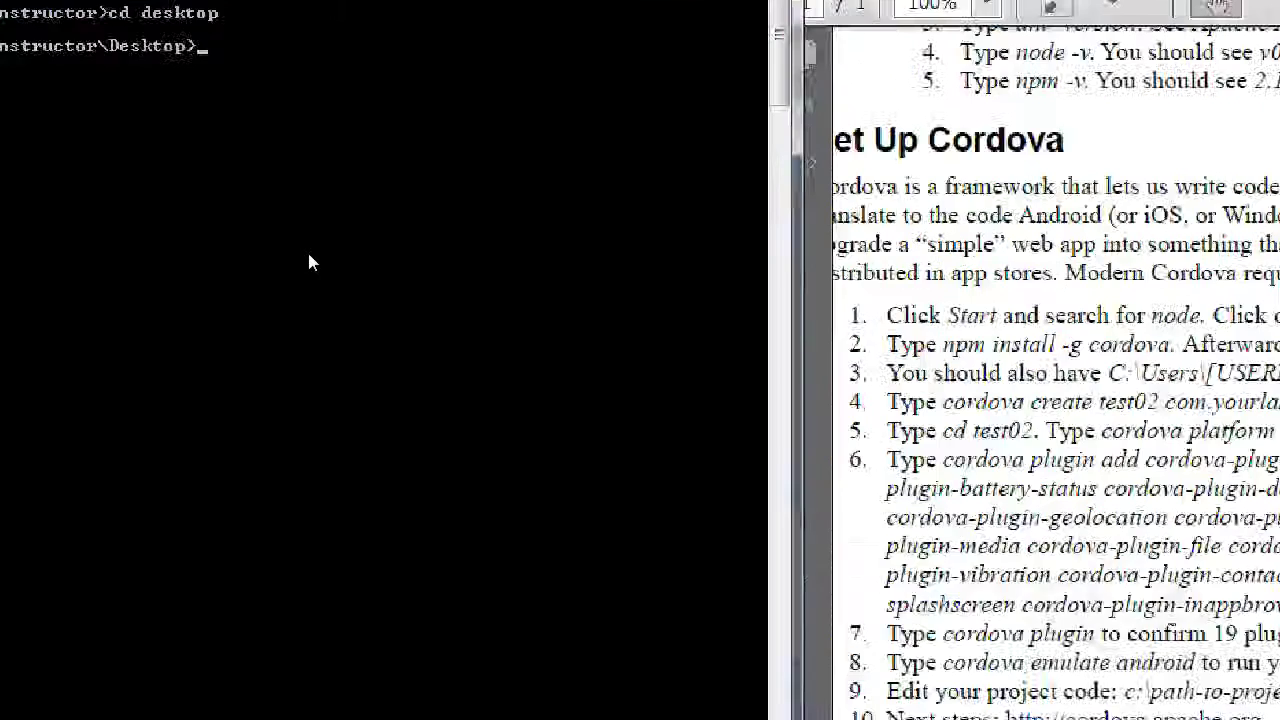
text(c)
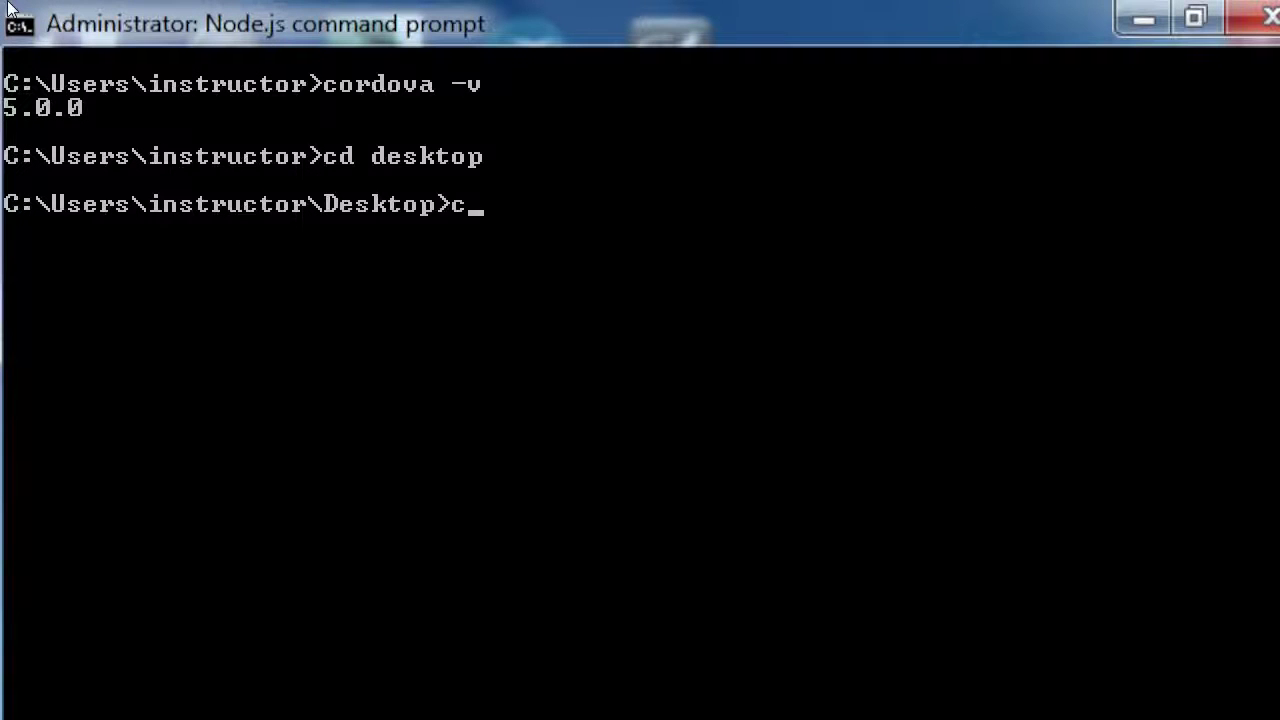
text(ordova)
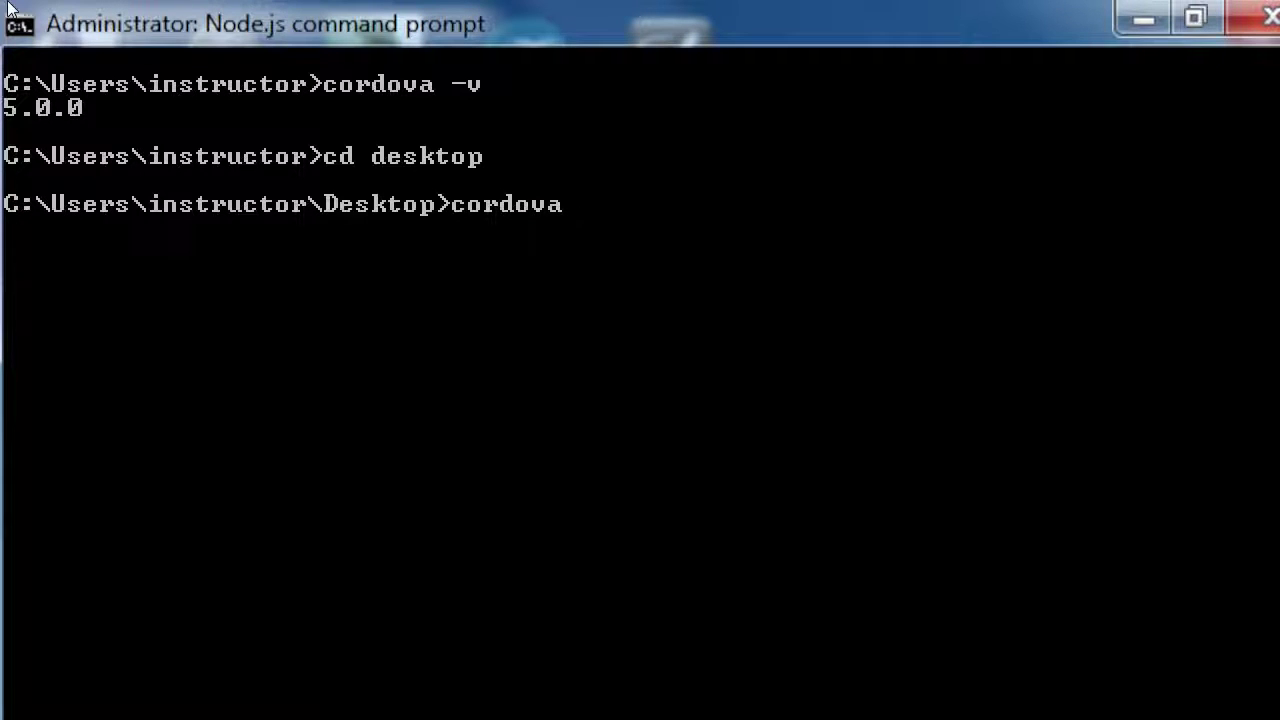
text(create)
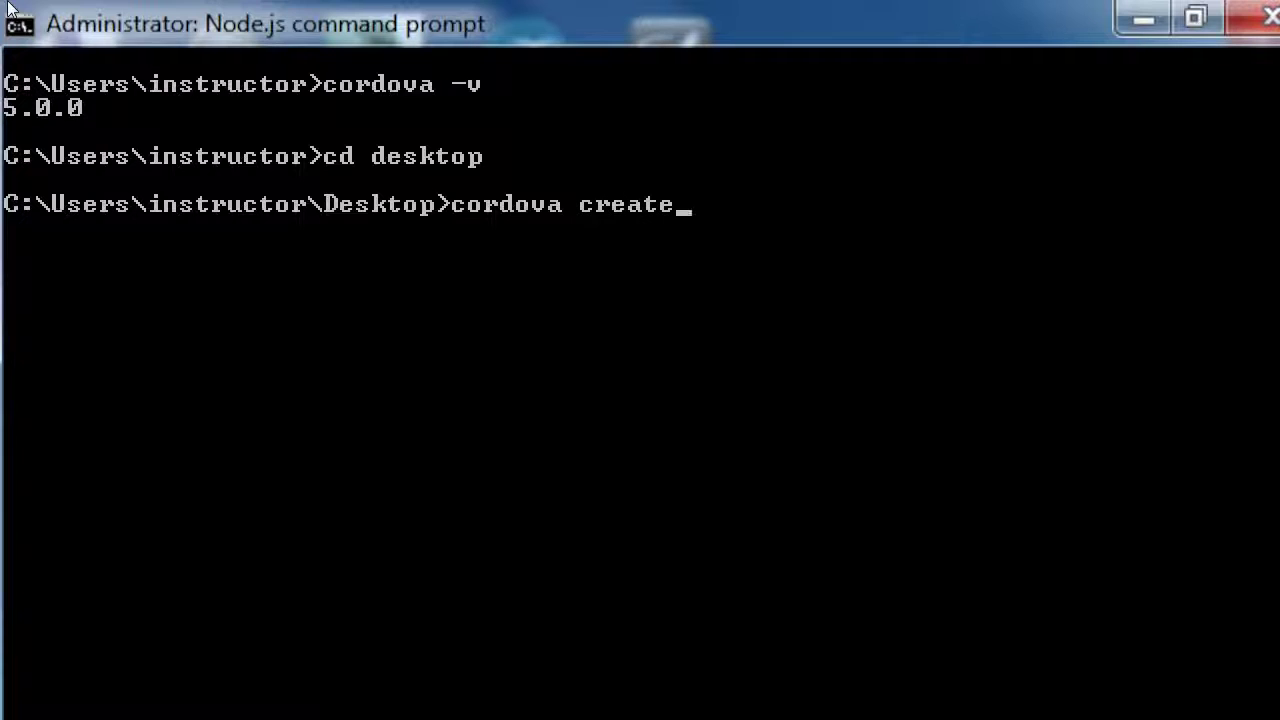